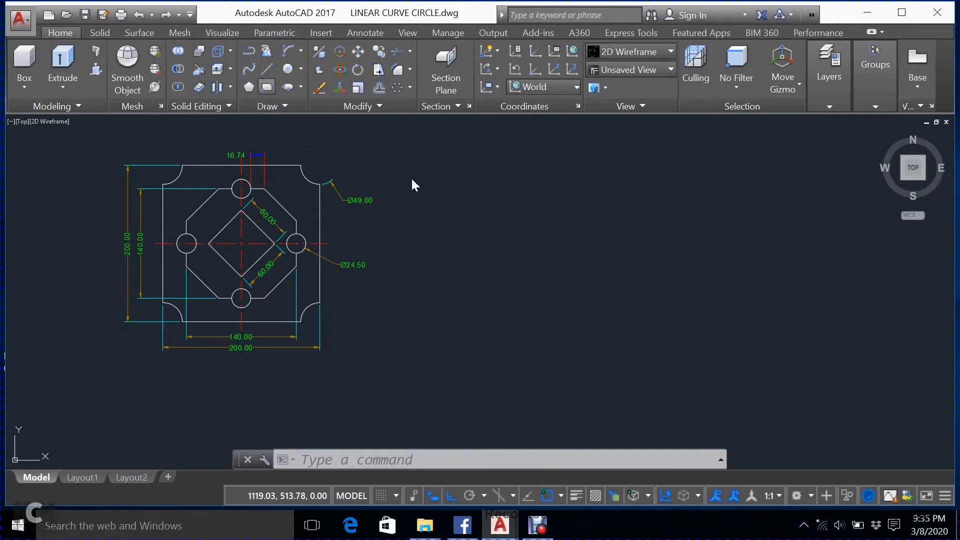
Step: Draw a 200 by 200 square in the empty space beside the dimensioned reference drawing
text(rec)
key(Return)
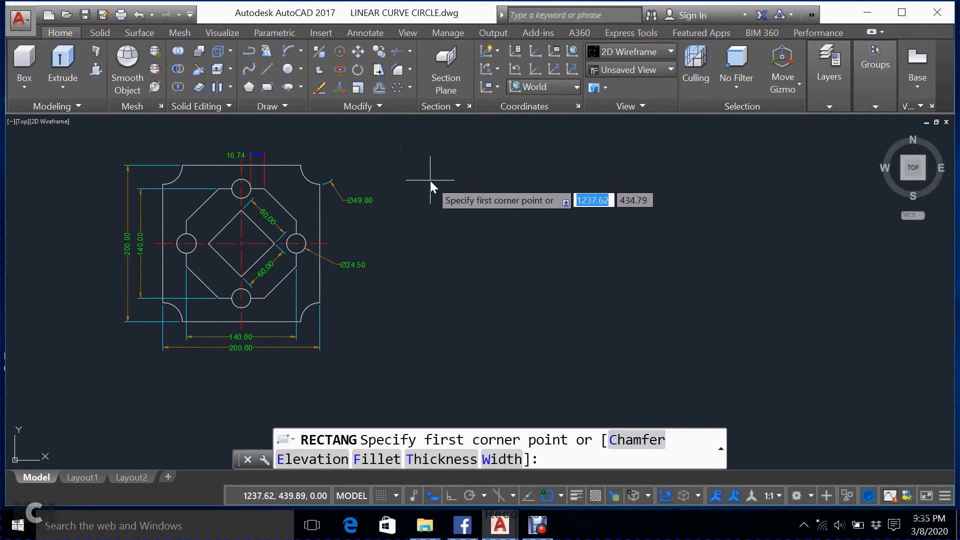
click(430, 209)
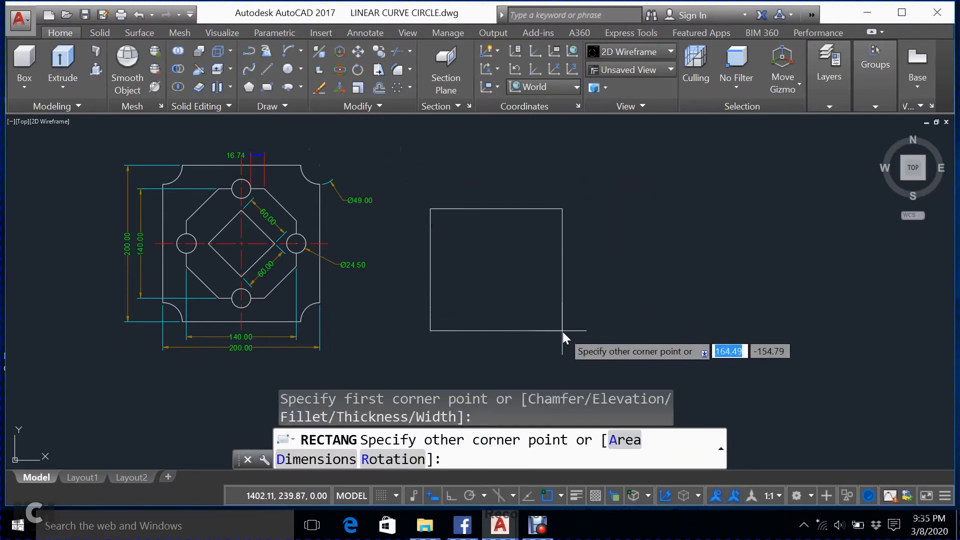
text(2)
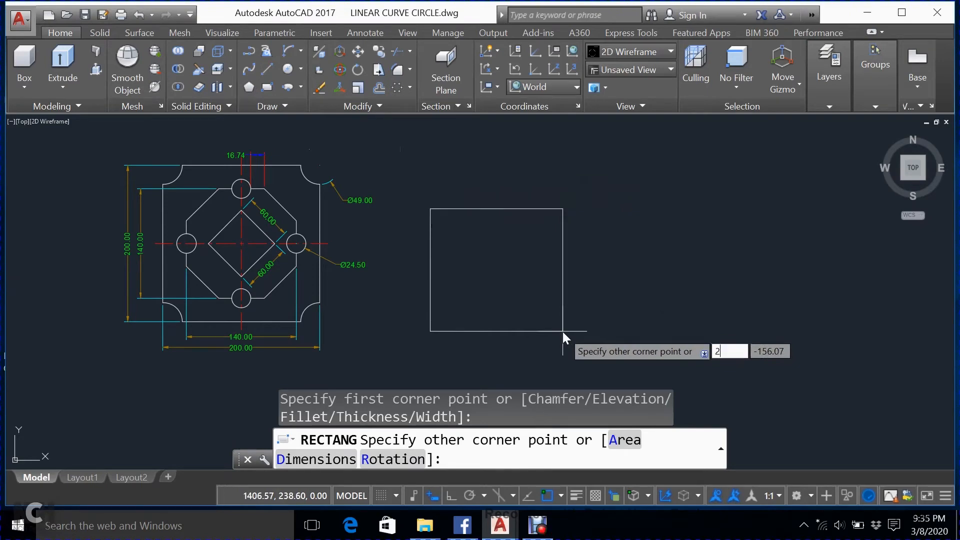
text(00)
key(Tab)
text(2)
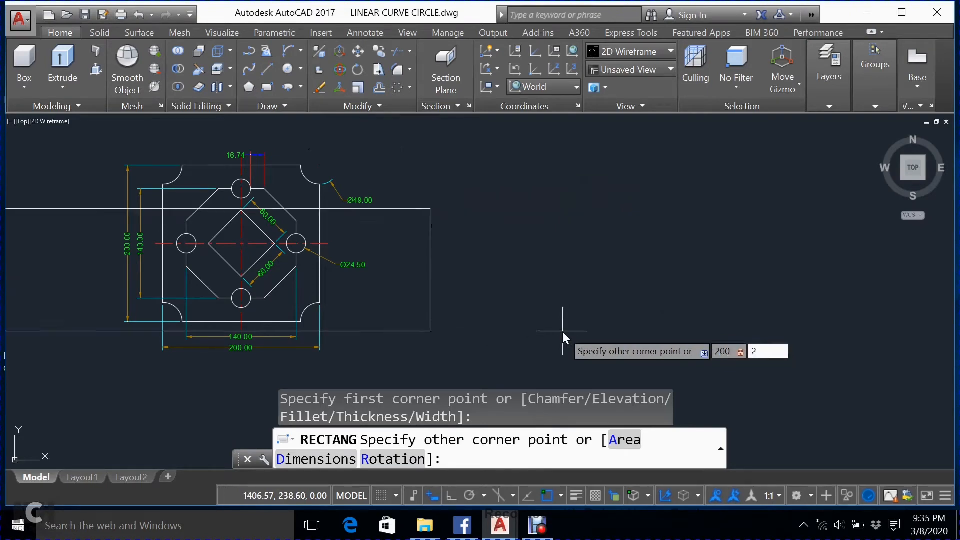
key(Return)
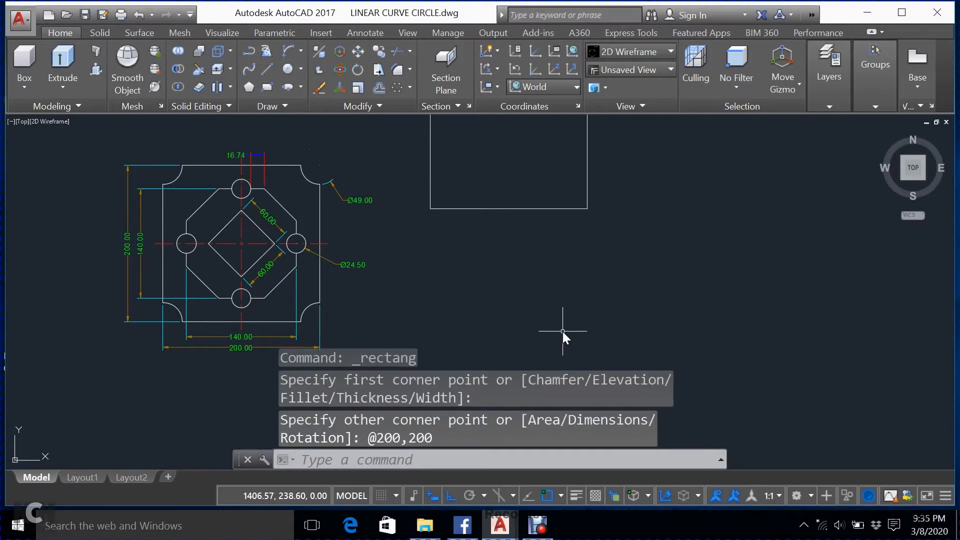
Step: Move the new square straight down so it sits level with the reference drawing
click(614, 215)
click(546, 179)
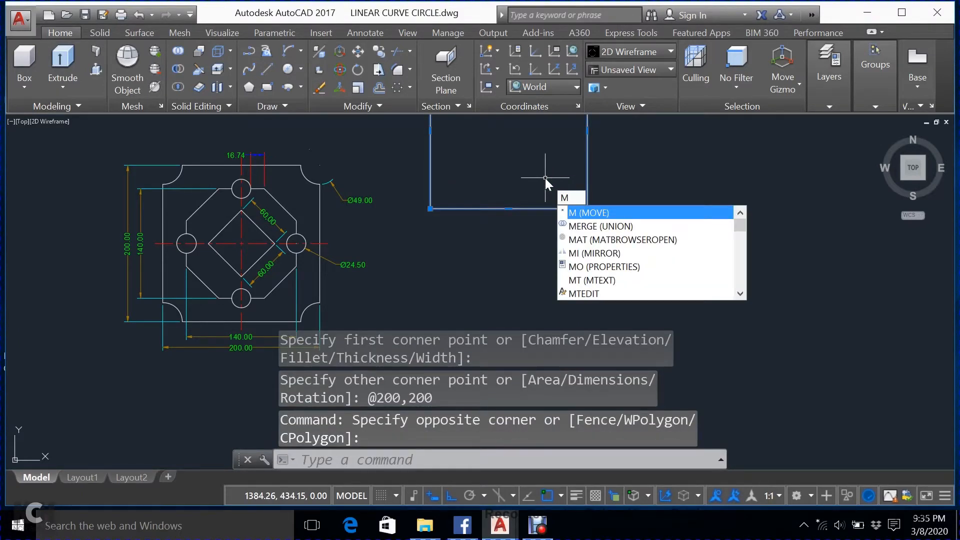
key(Return)
click(649, 232)
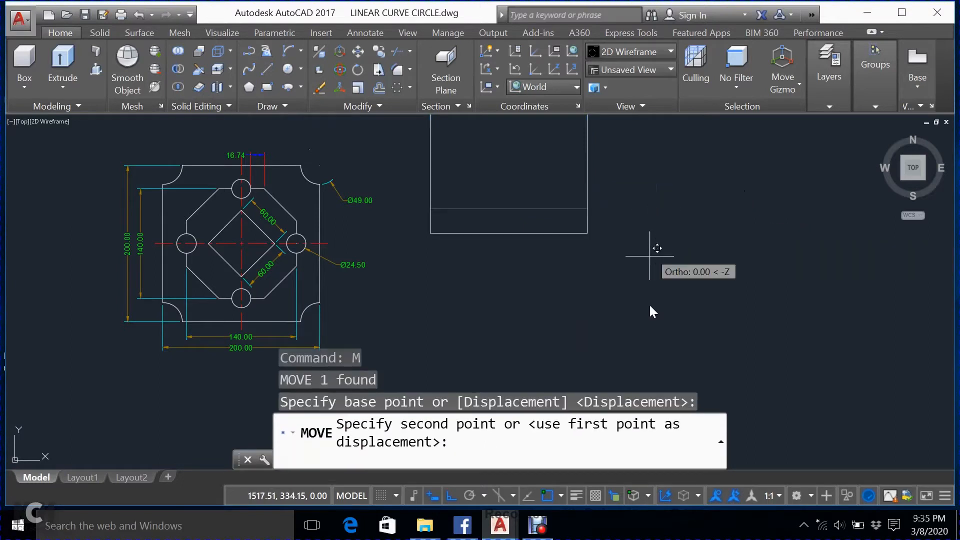
click(655, 343)
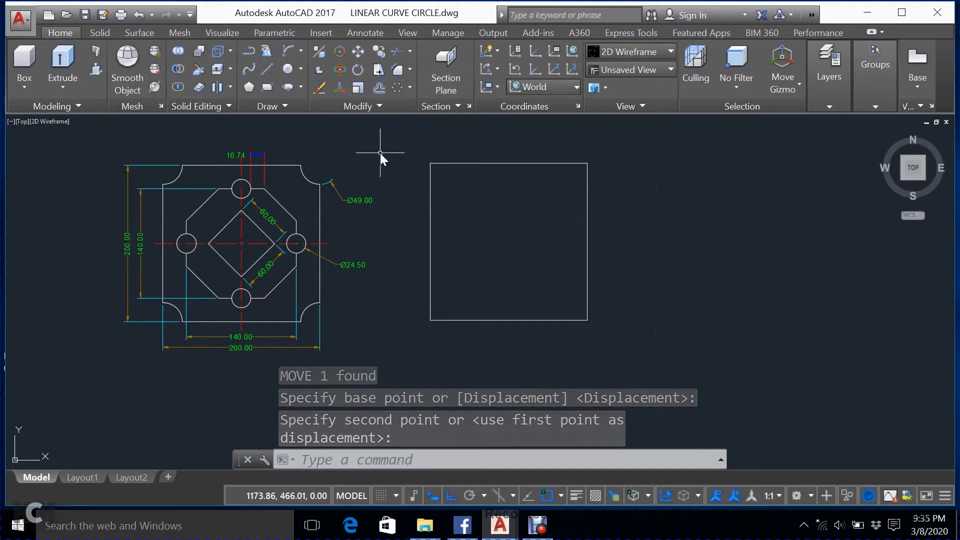
Step: Offset the 200 by 200 square inward by 30 to make an inner square
click(375, 88)
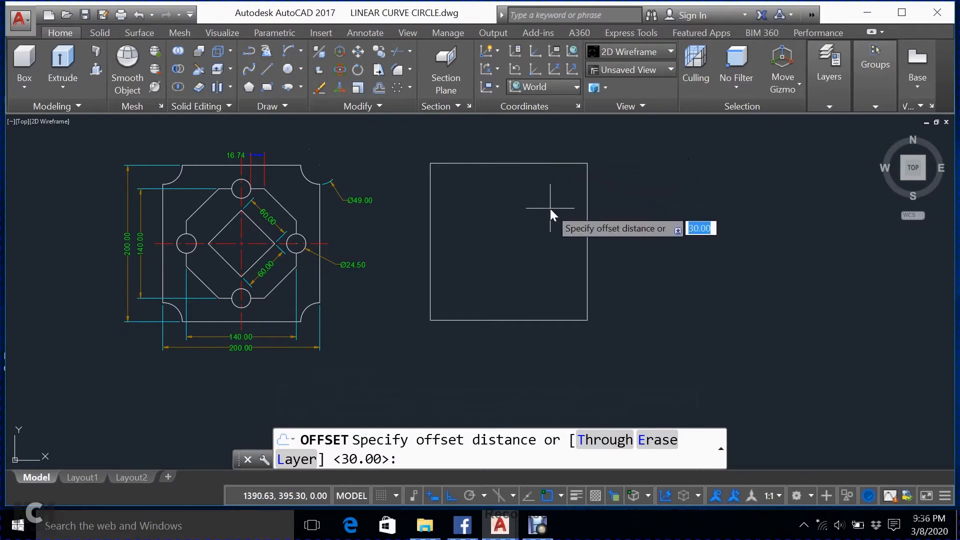
key(Return)
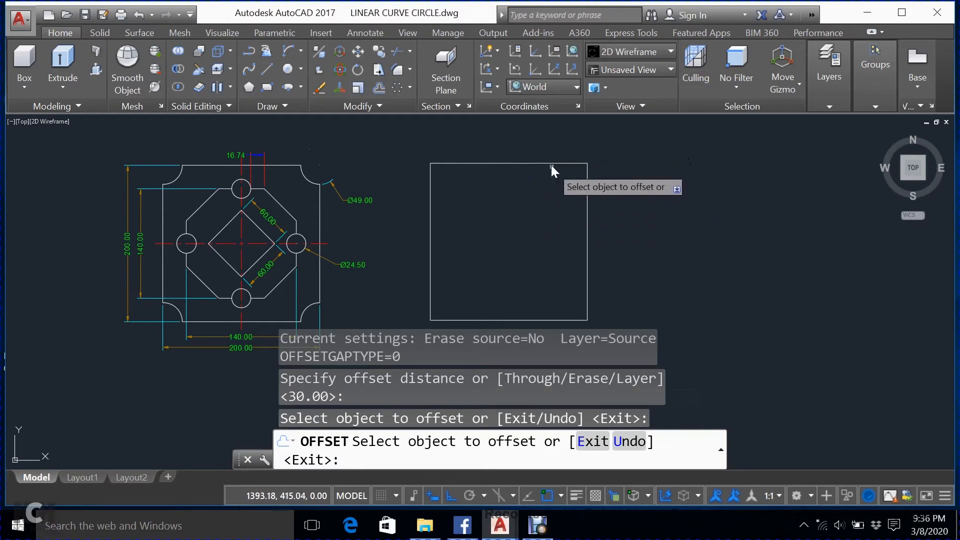
click(551, 163)
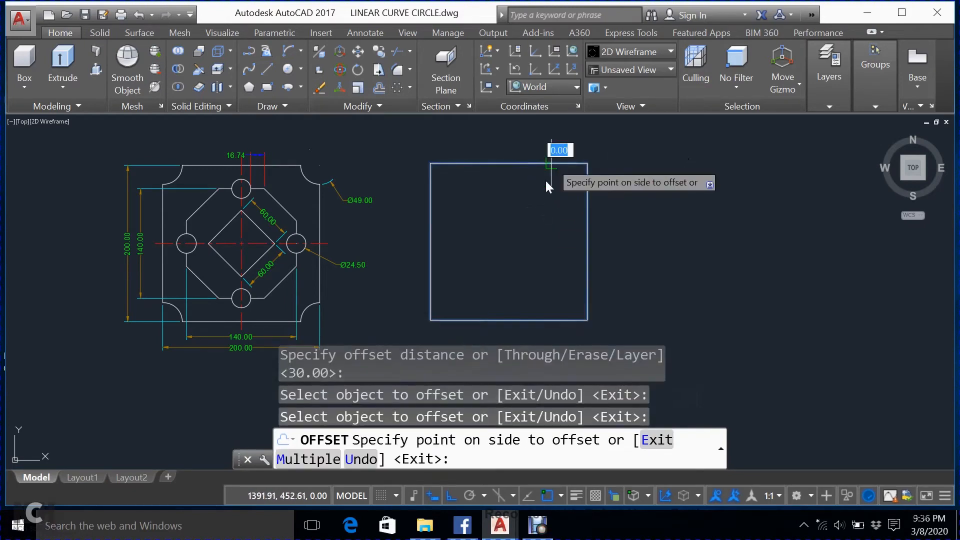
click(528, 233)
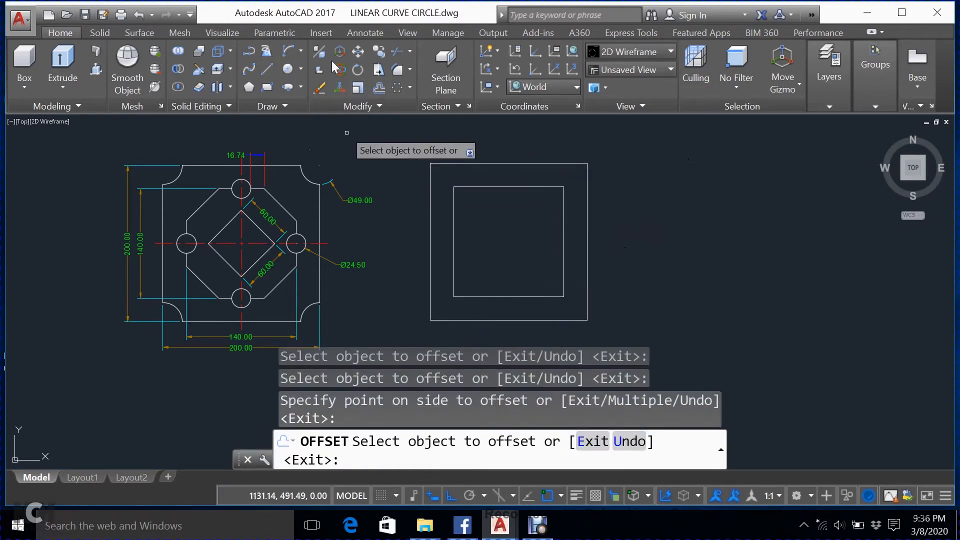
Step: Draw a diagonal line across the inner square from its upper-right corner to its lower-left corner
click(268, 67)
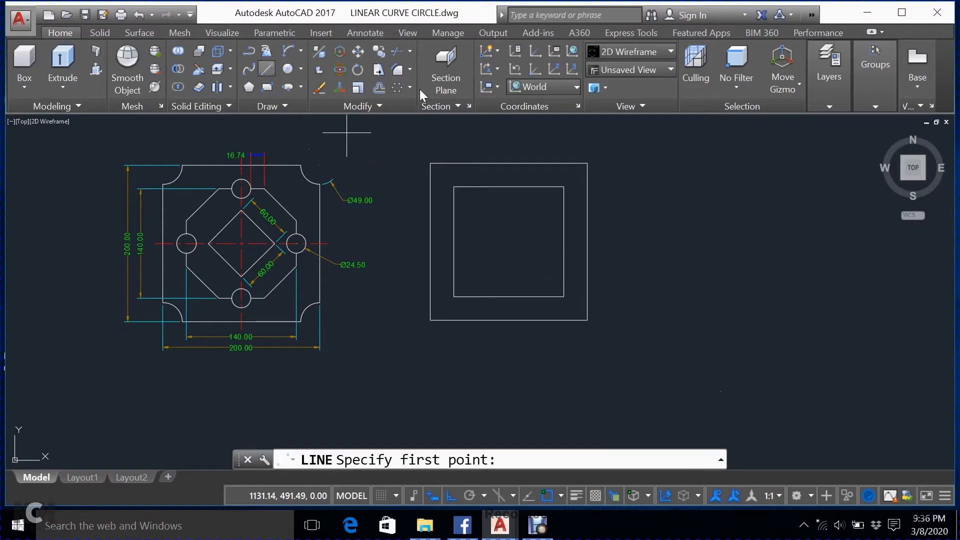
click(563, 187)
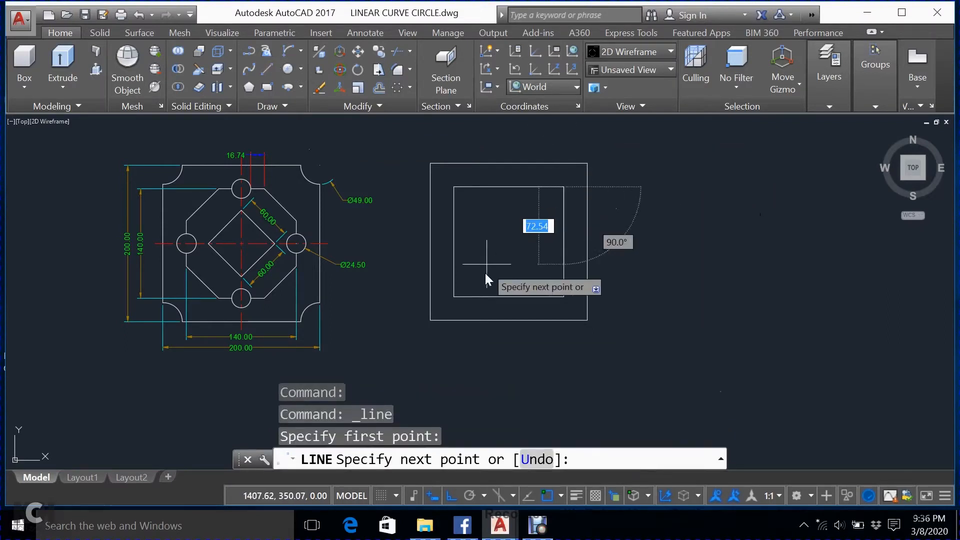
click(455, 296)
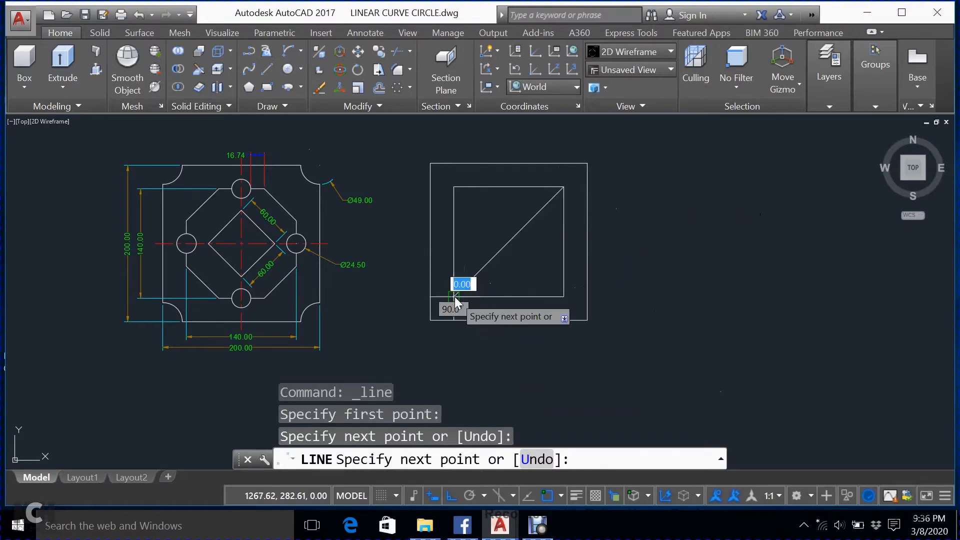
key(Escape)
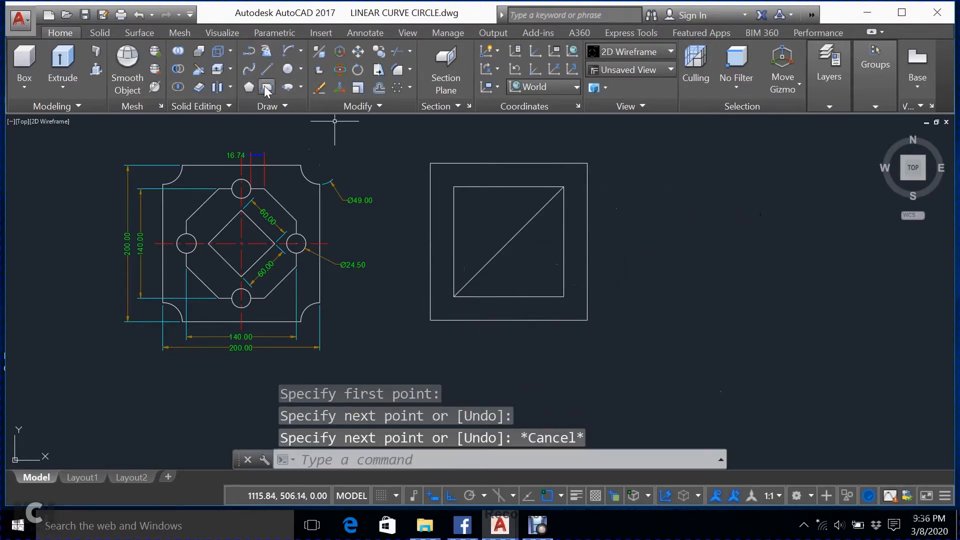
Step: Draw a separate 60 by 60 square in the empty space to the right of the nested squares
click(660, 251)
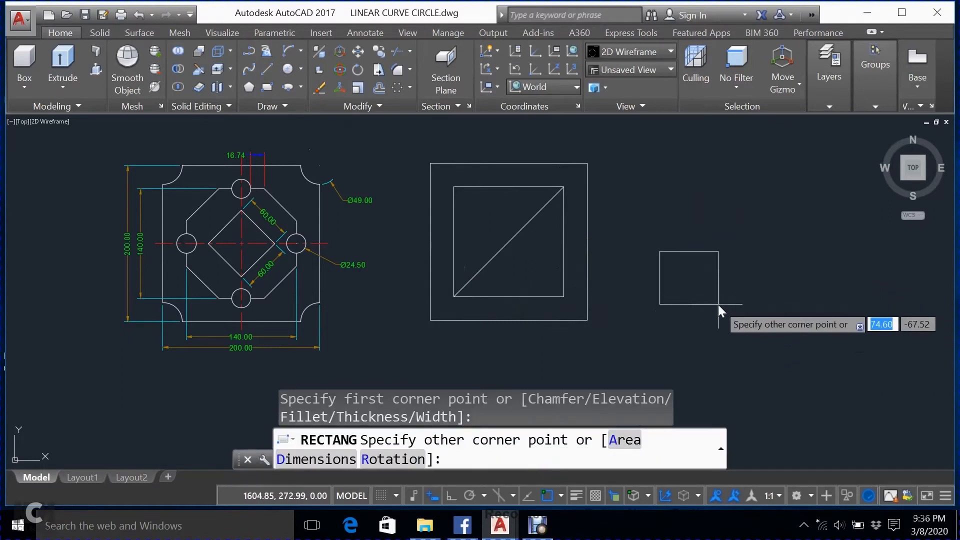
text(60)
key(Tab)
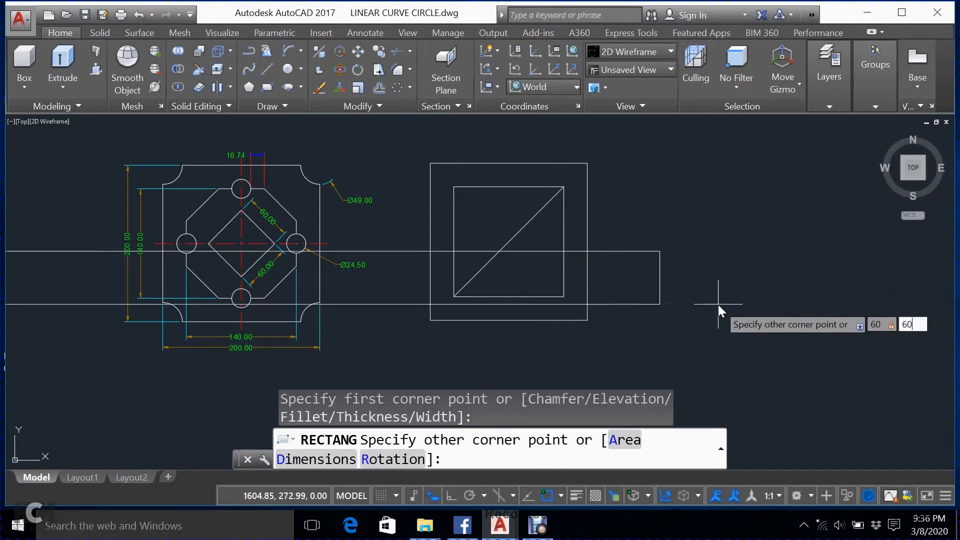
text(60)
key(Return)
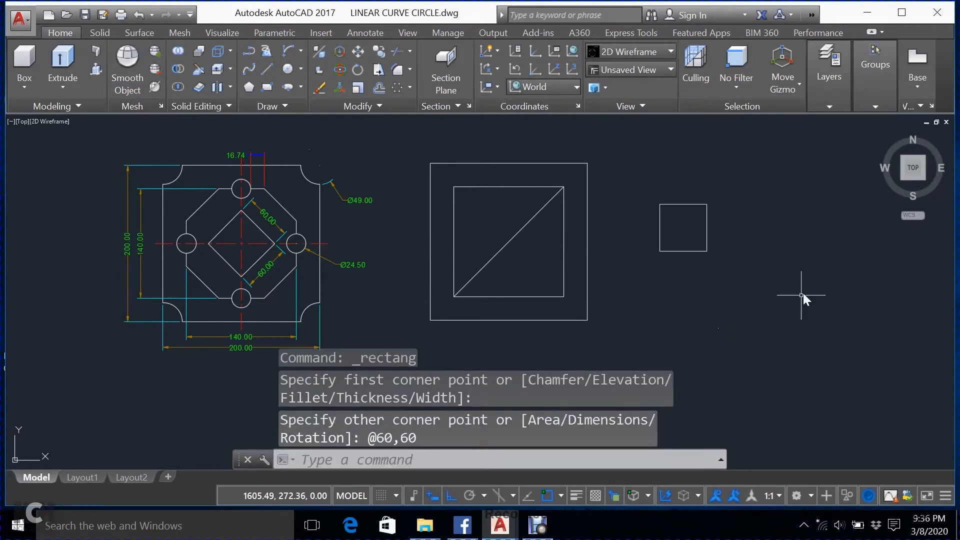
Step: Rotate the 60 by 60 square by 45 degrees about its lower-right corner
click(738, 212)
click(686, 219)
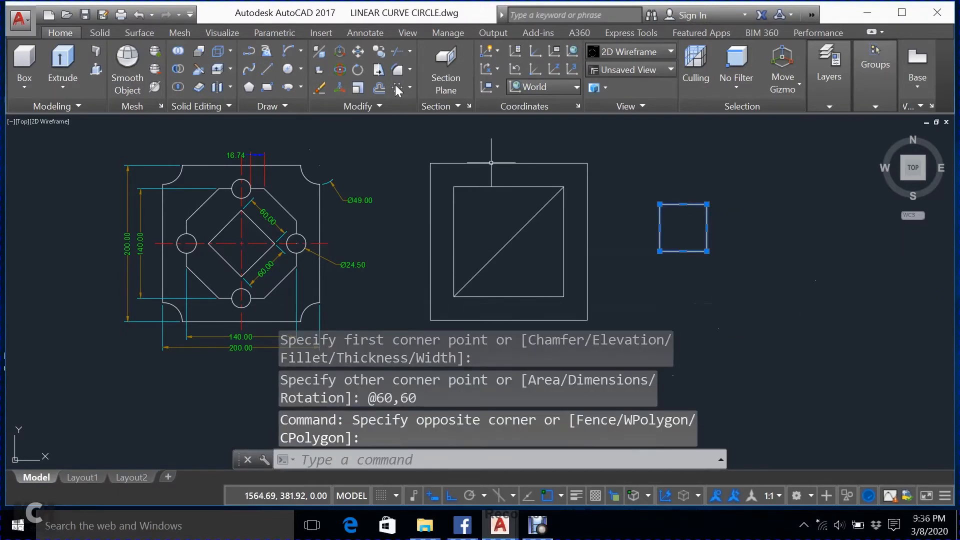
click(364, 65)
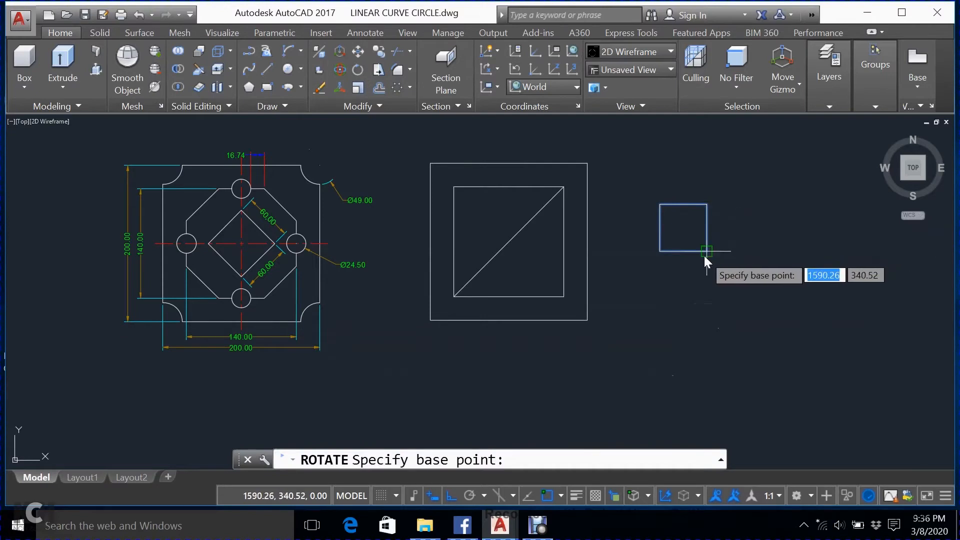
click(705, 253)
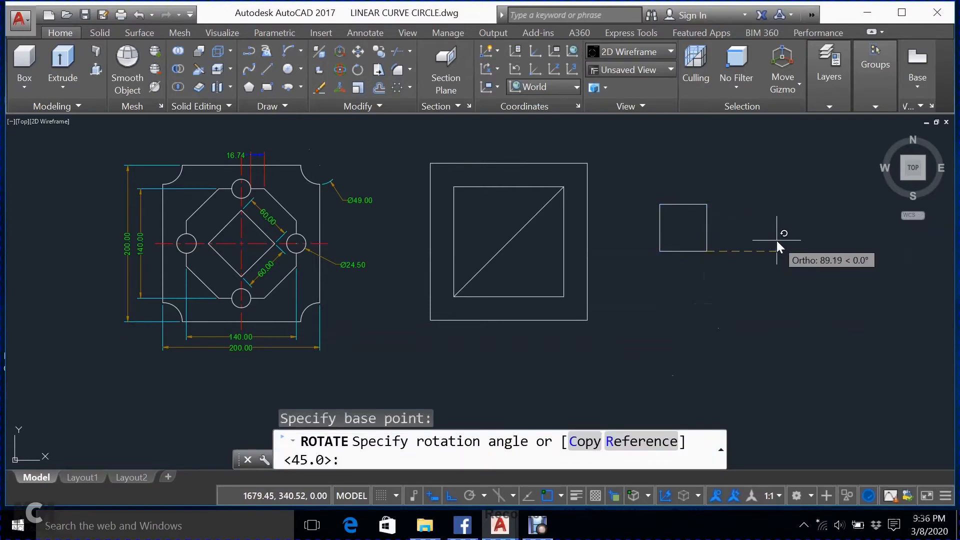
text(45)
key(Return)
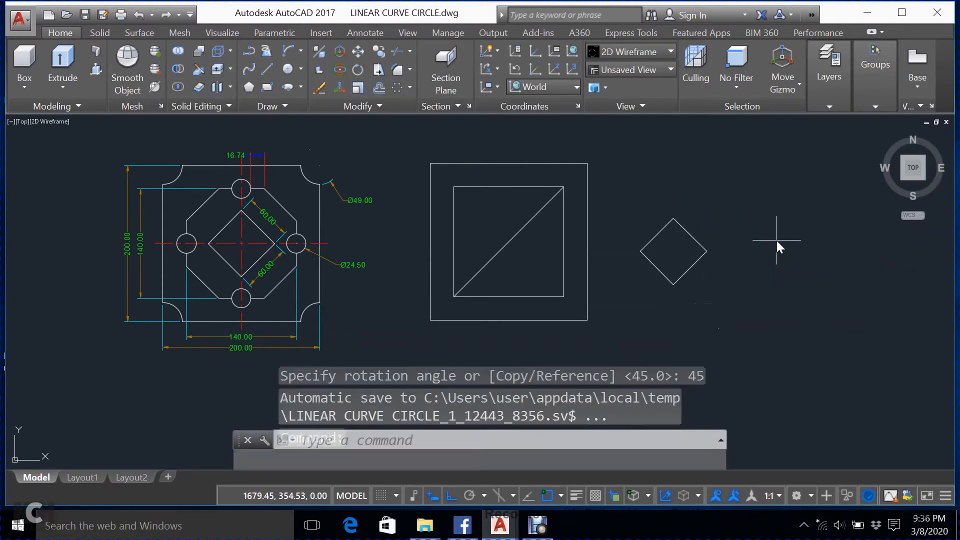
click(776, 241)
key(Escape)
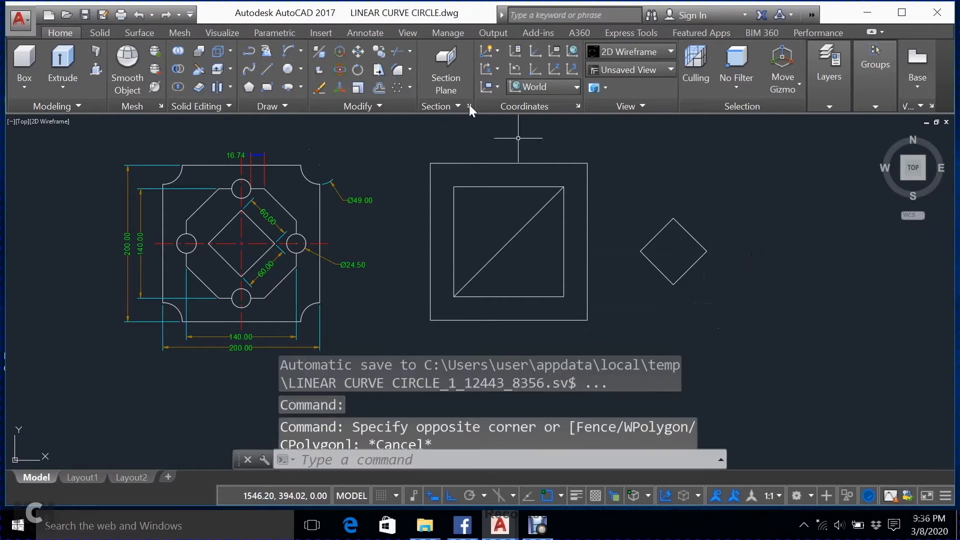
Step: Draw a horizontal line joining the left and right corners of the rotated small square
click(268, 74)
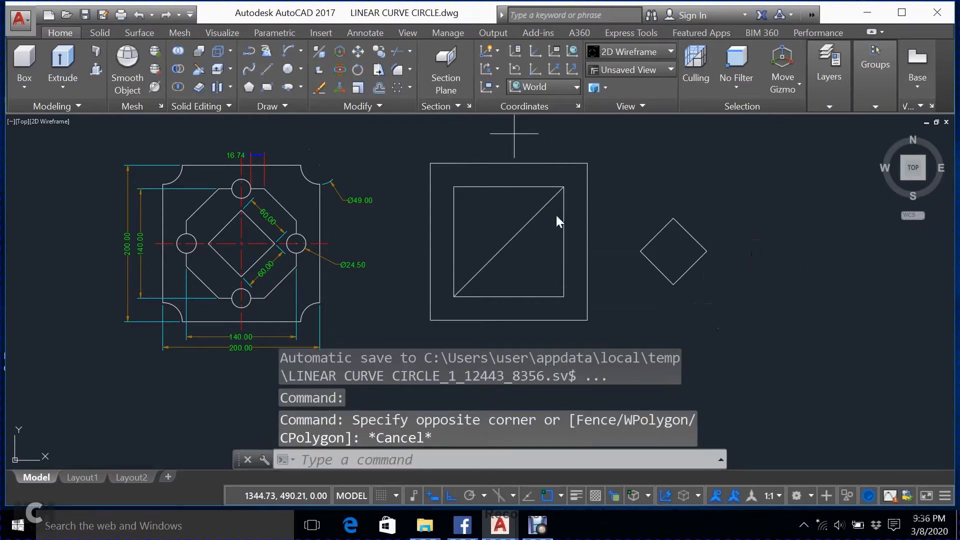
click(643, 253)
click(707, 250)
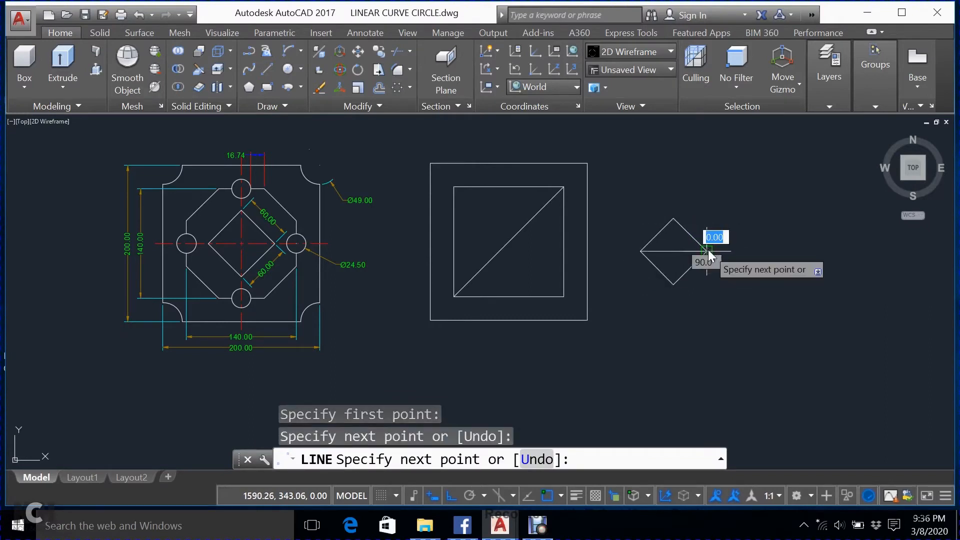
key(Escape)
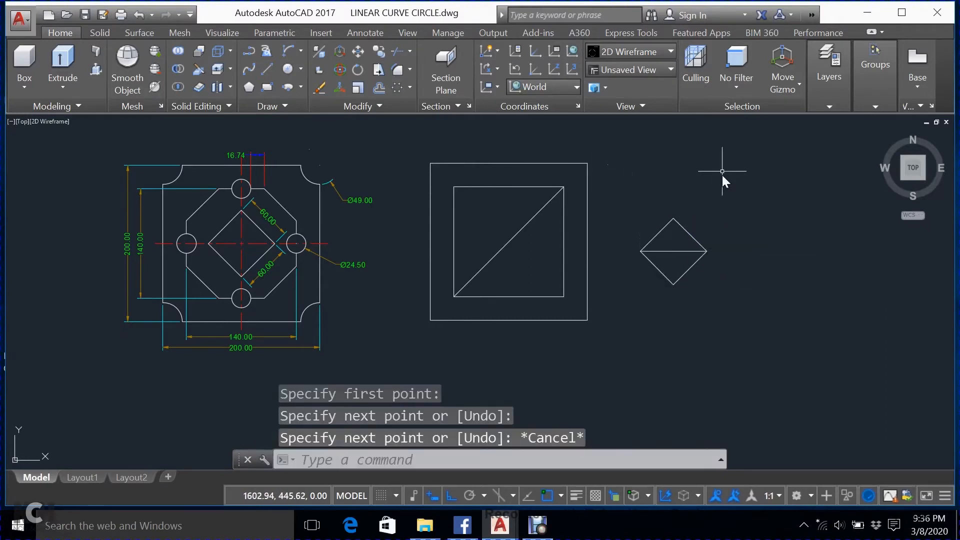
Step: Move the rotated square with its horizontal line from that line's midpoint onto the midpoint of the inner square's diagonal
click(722, 175)
click(621, 314)
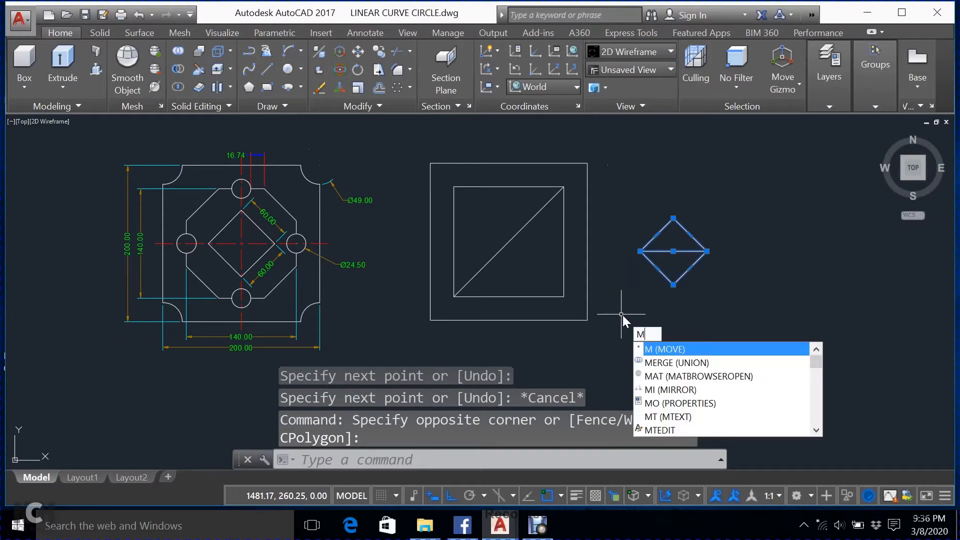
key(Return)
click(673, 250)
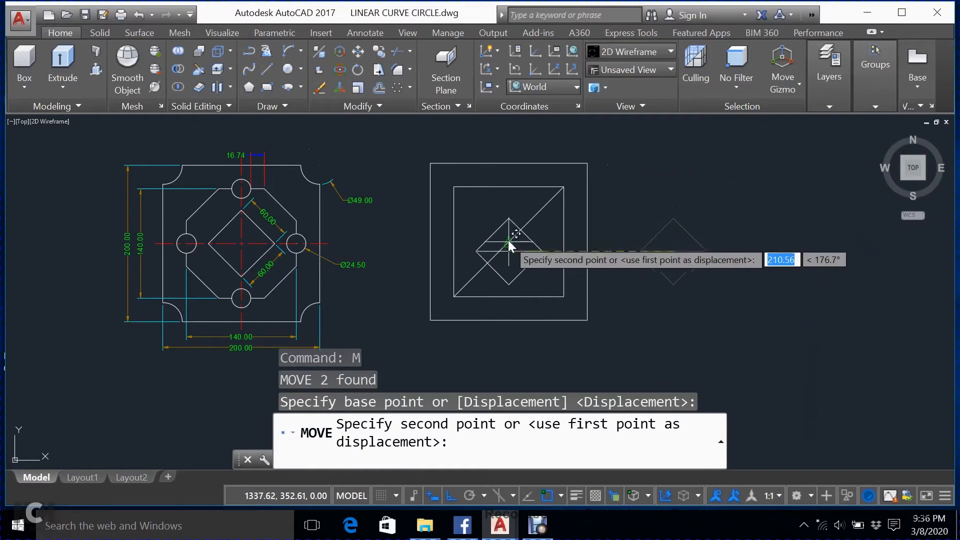
click(508, 241)
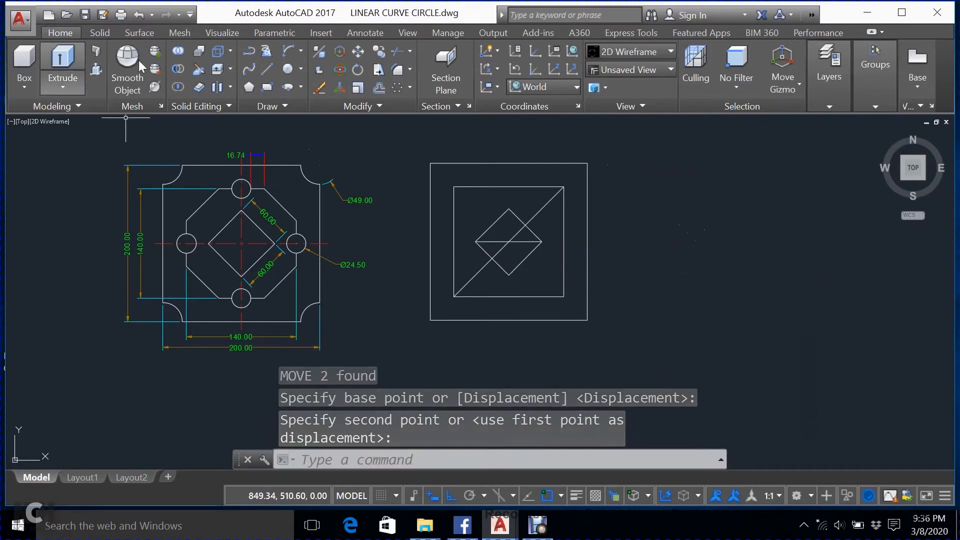
Step: Draw a circle of diameter 24.5 centred on the midpoint of the inner square's top edge
click(289, 70)
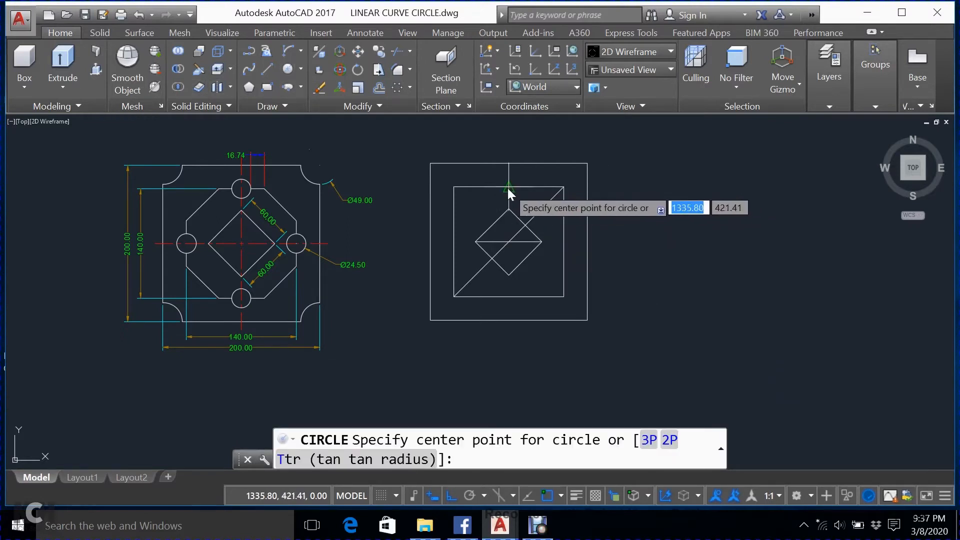
click(508, 188)
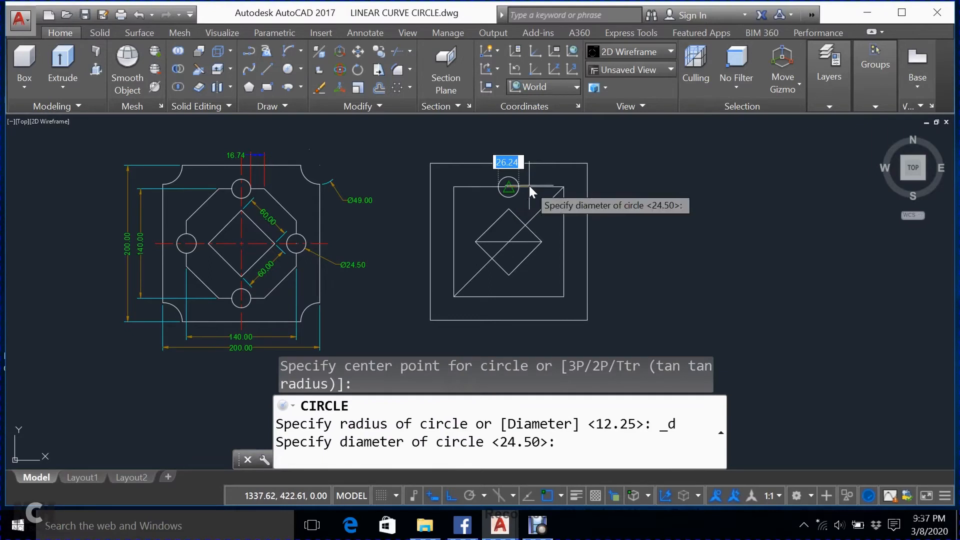
text(24.5)
key(Return)
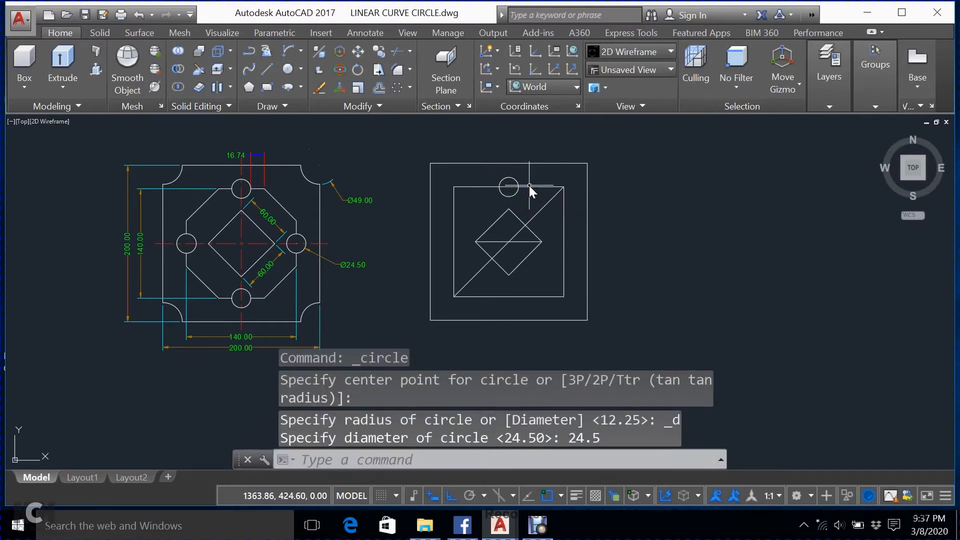
Step: Draw a circle of diameter 24.5 centred on the midpoint of the inner square's right edge
click(289, 76)
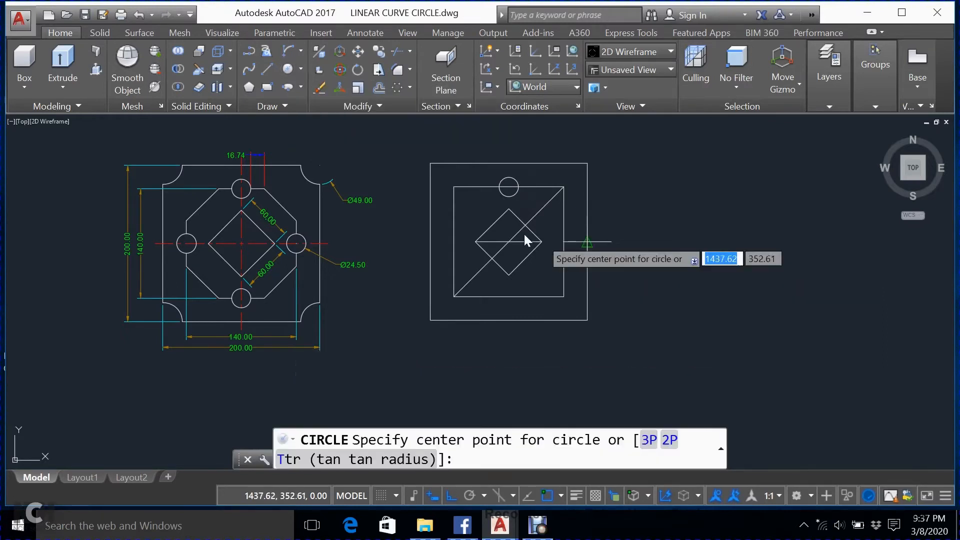
click(565, 241)
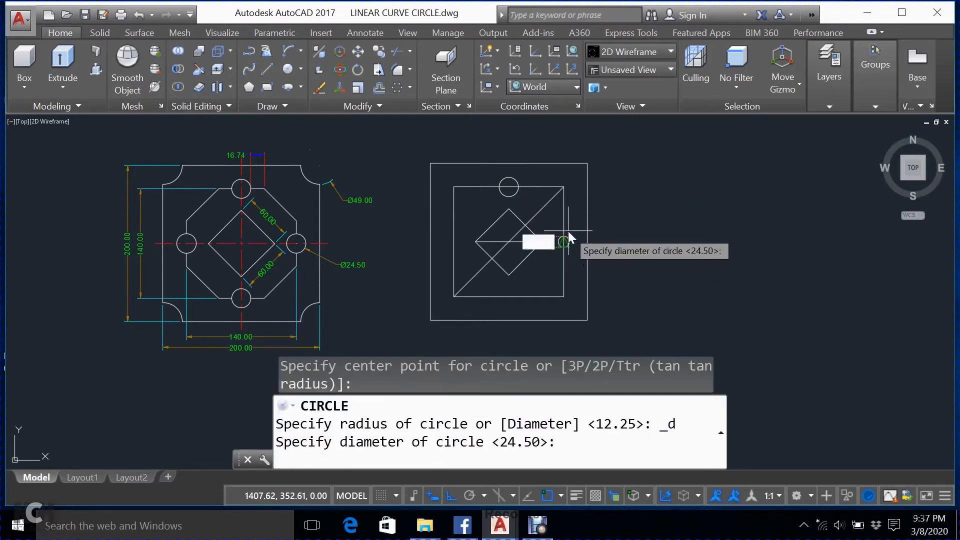
key(Return)
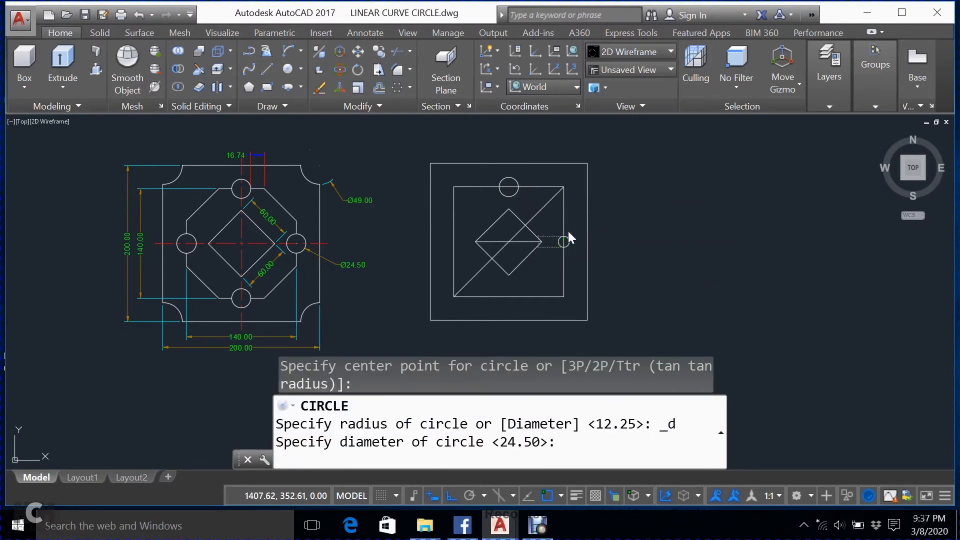
Step: Draw a circle of diameter 24.5 centred on the midpoint of the inner square's bottom edge
click(288, 69)
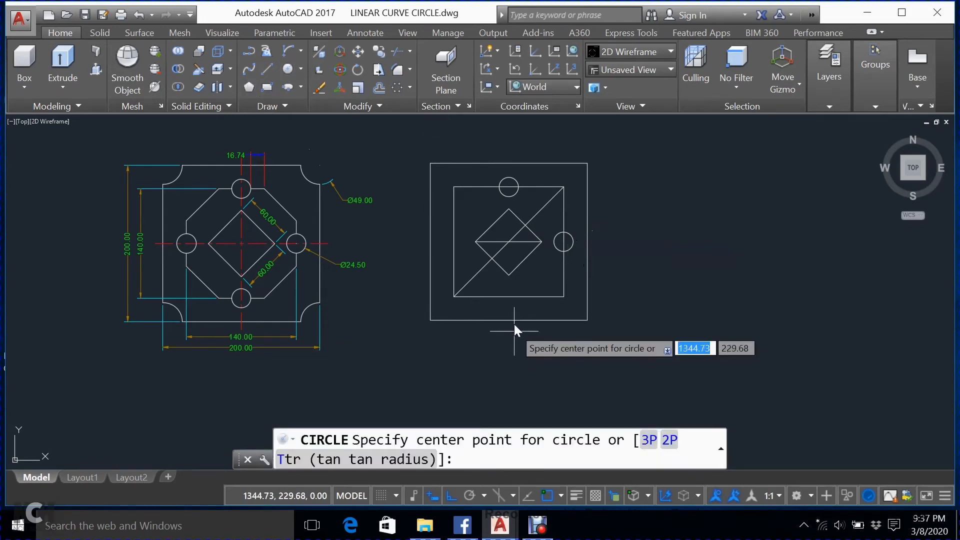
click(508, 296)
text(2)
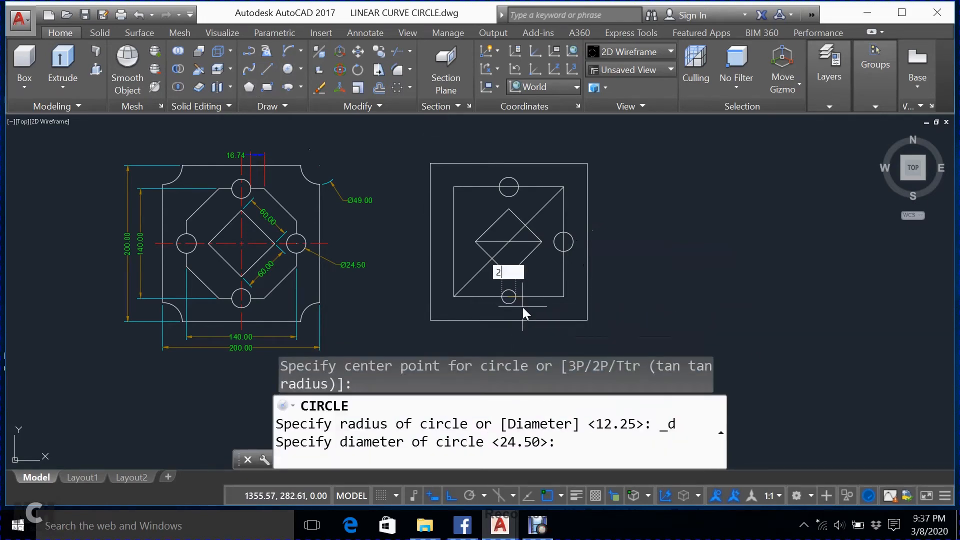
text(4.5)
key(Return)
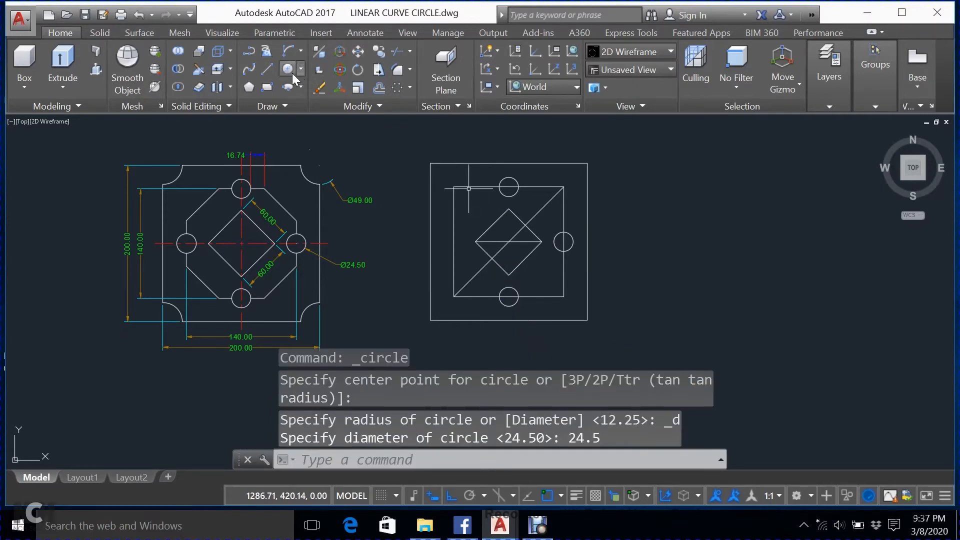
Step: Draw a circle of diameter 24.5 centred on the midpoint of the inner square's left edge
click(293, 68)
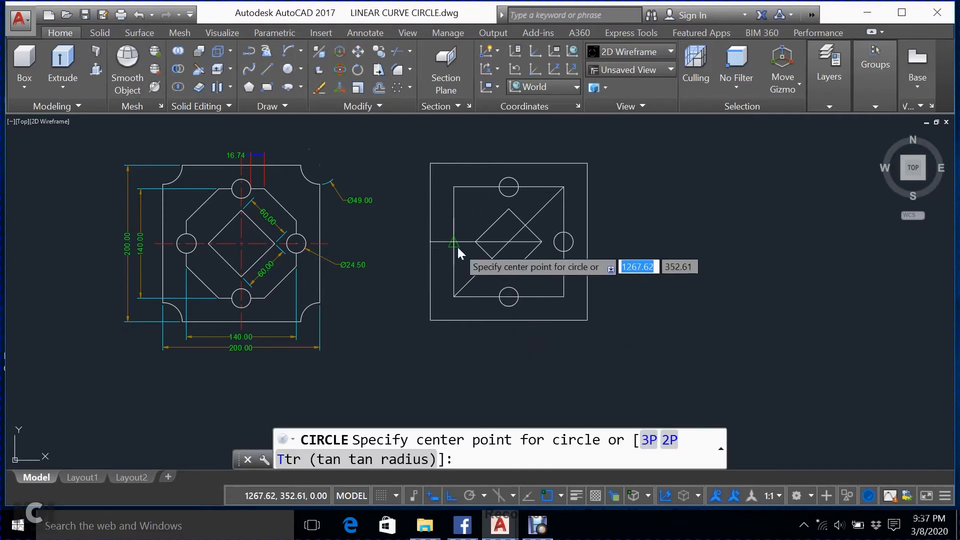
click(457, 245)
text(24)
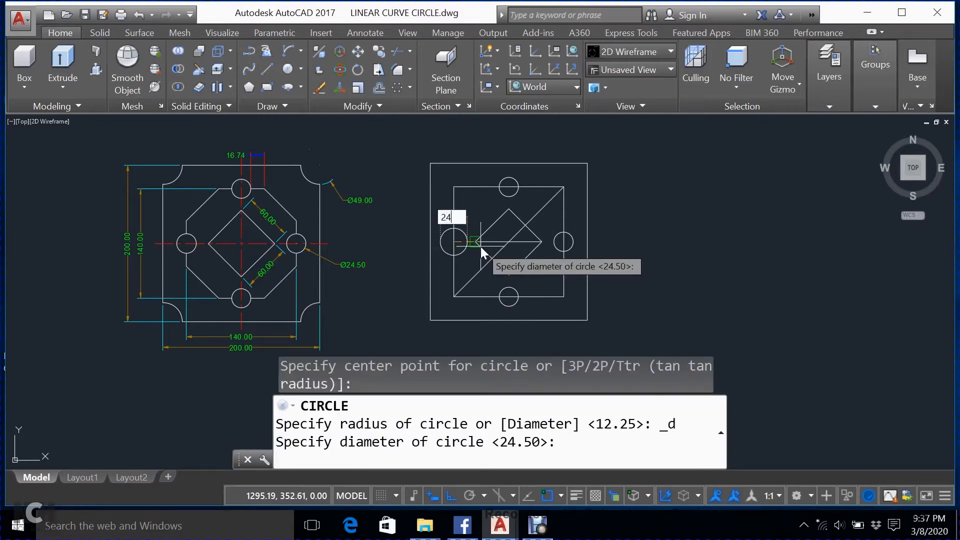
text(.5)
key(Return)
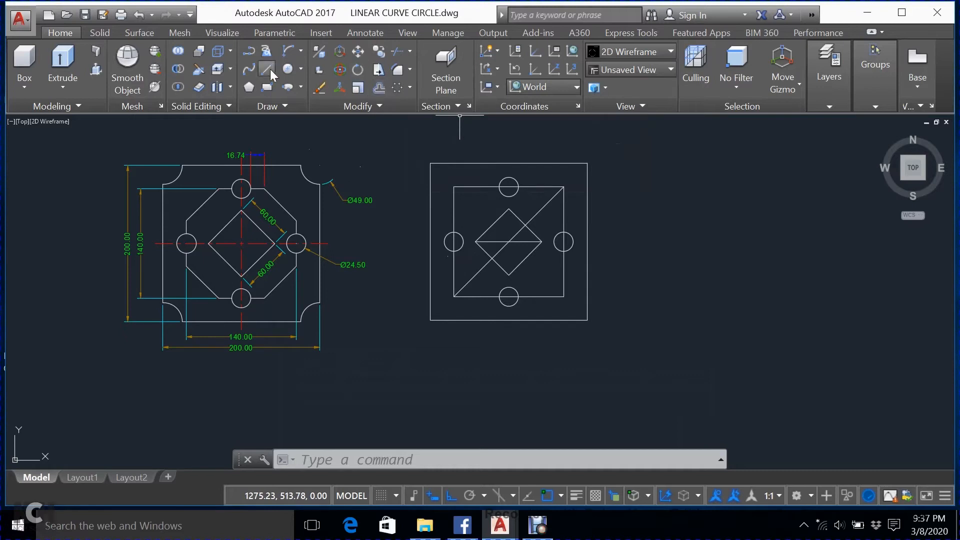
Step: Draw a circle of diameter 49 centred on the outer square's upper-right corner
click(289, 70)
click(587, 163)
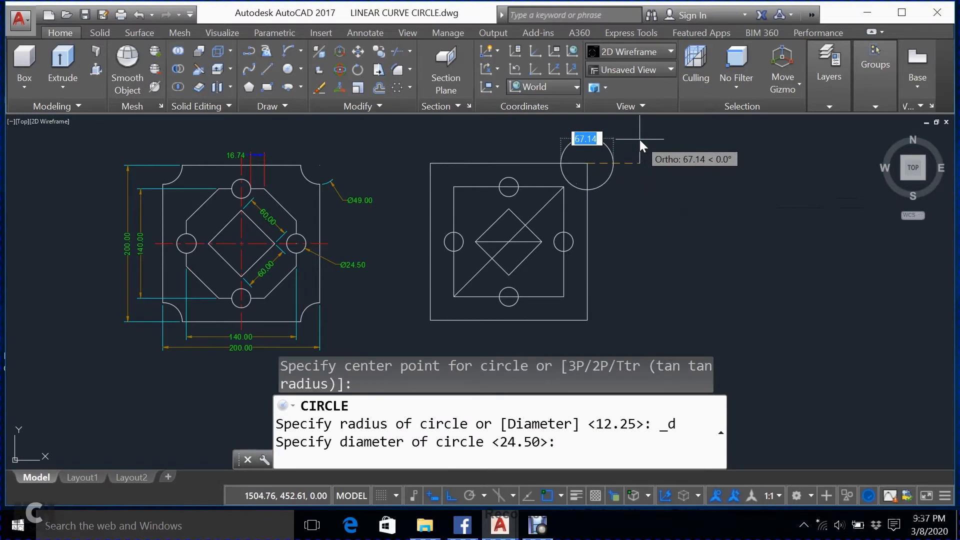
text(49)
key(Return)
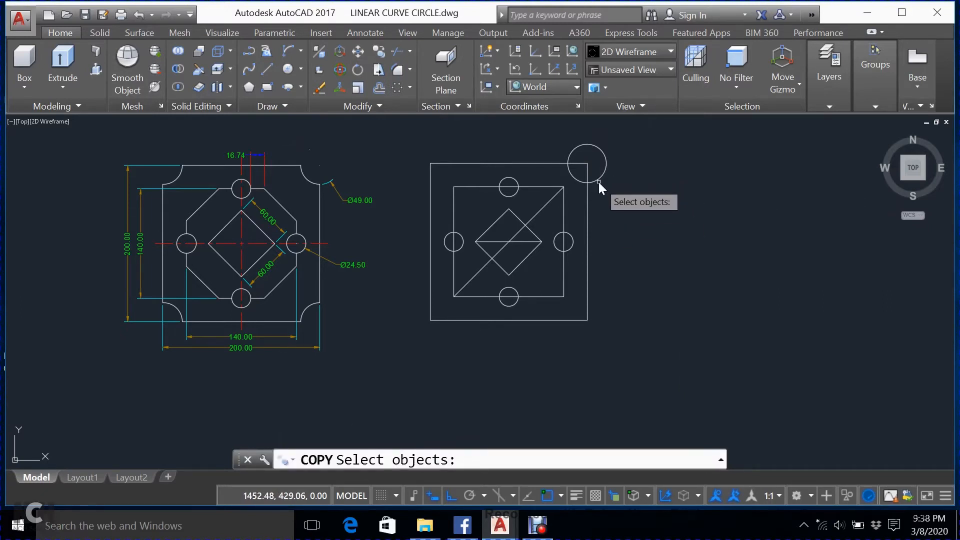
Step: Copy the corner circle from its centre onto the outer square's lower-right, lower-left and upper-left corners
key(Escape)
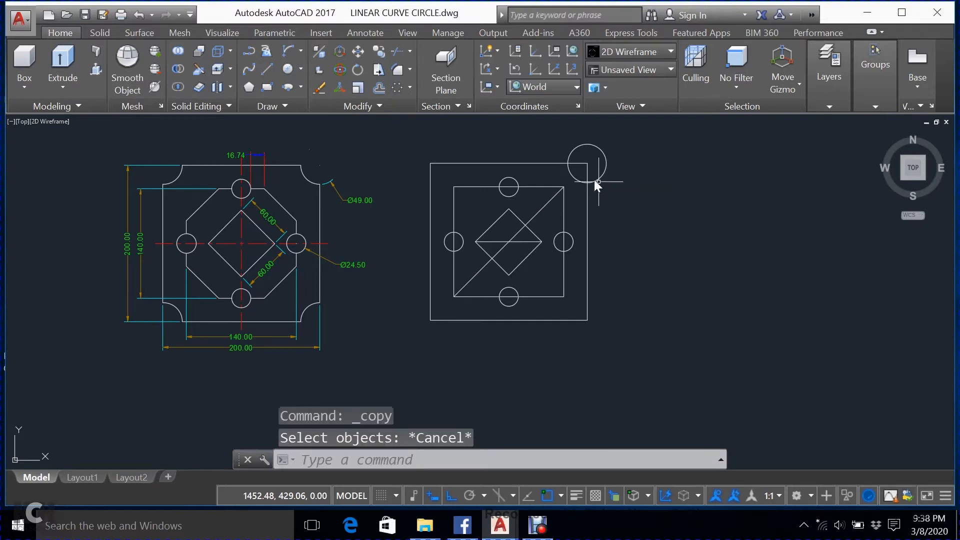
key(space)
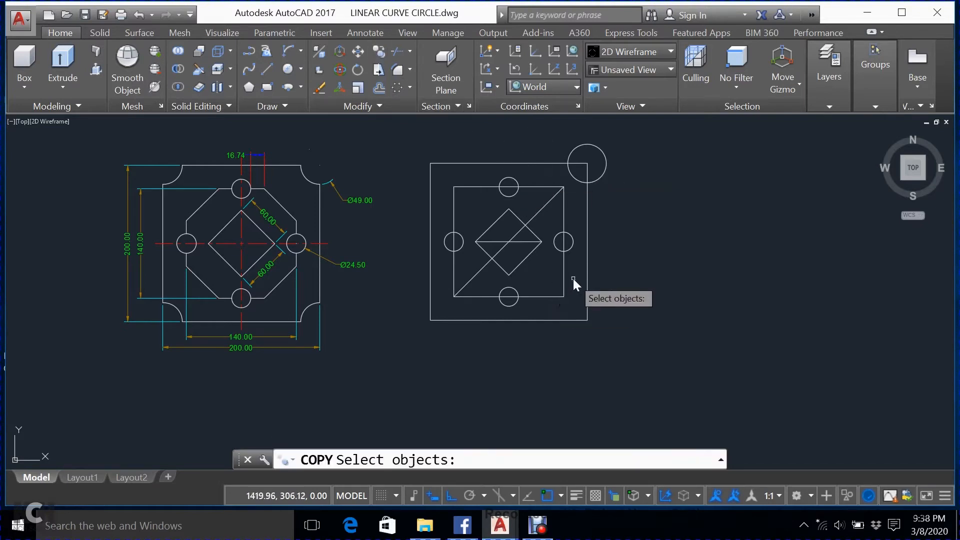
click(601, 176)
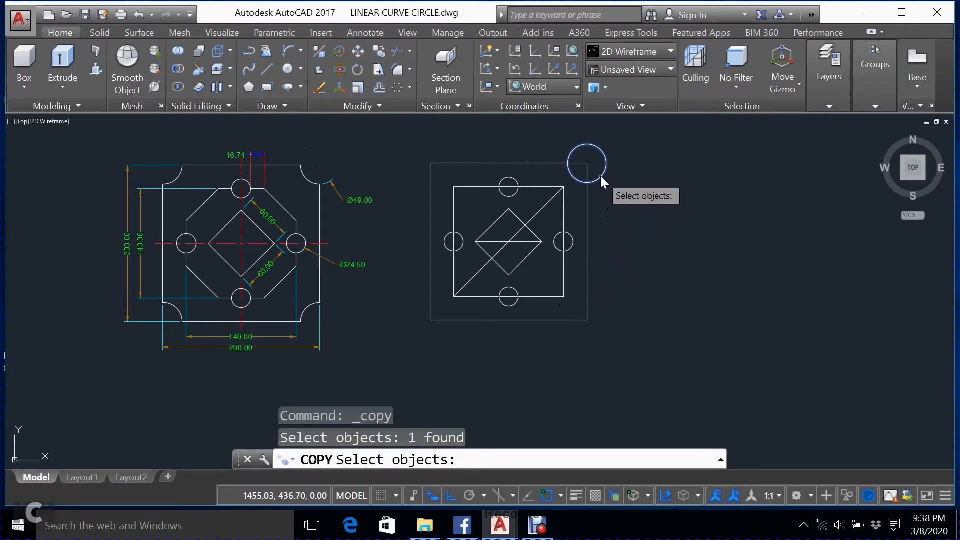
key(space)
click(587, 163)
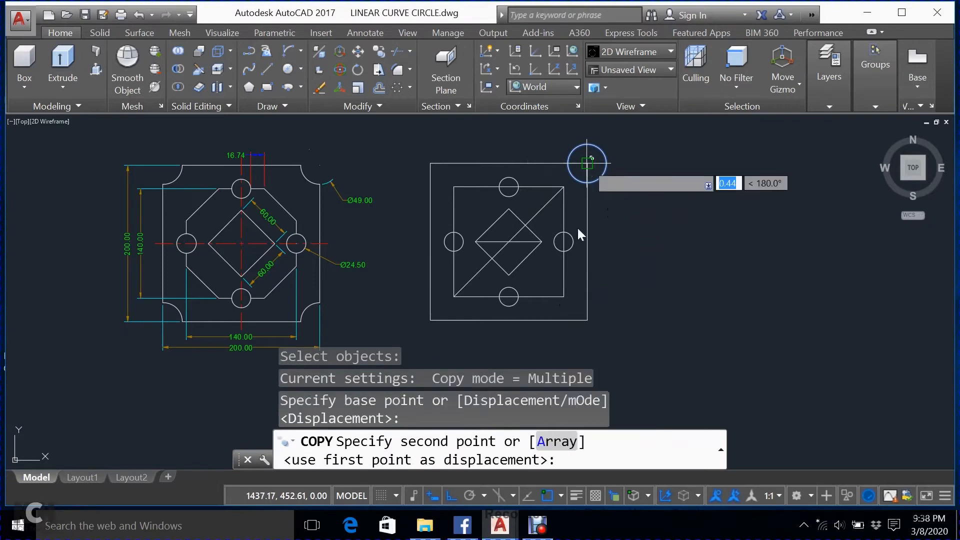
click(584, 323)
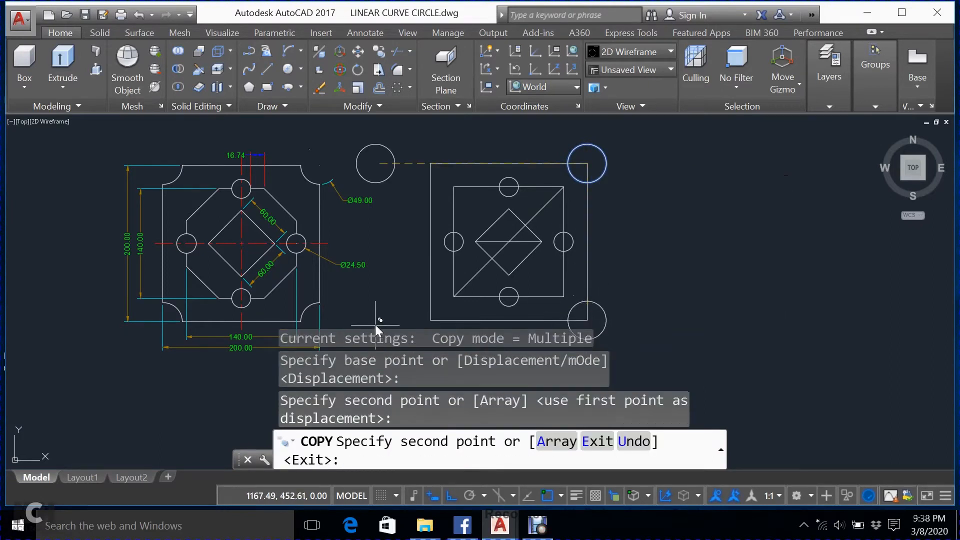
click(431, 325)
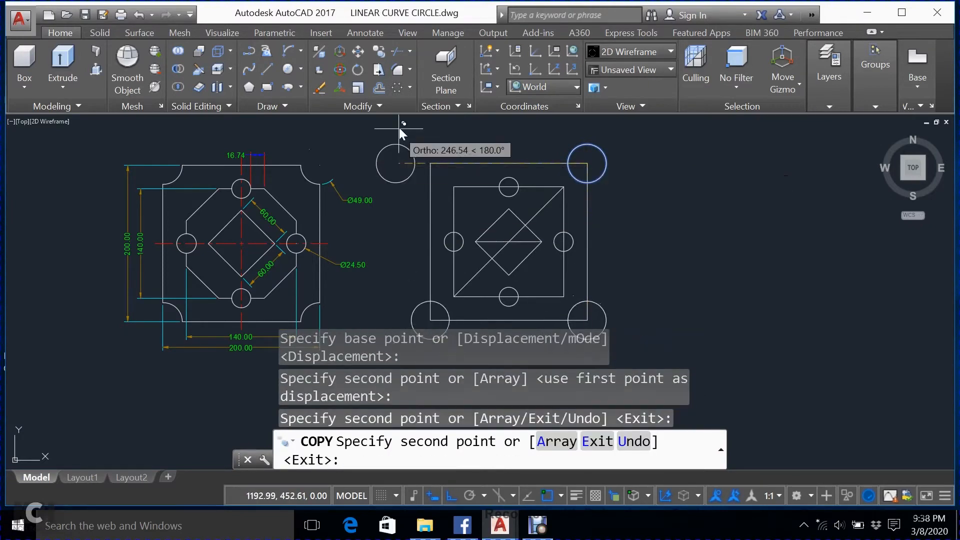
click(431, 169)
key(Escape)
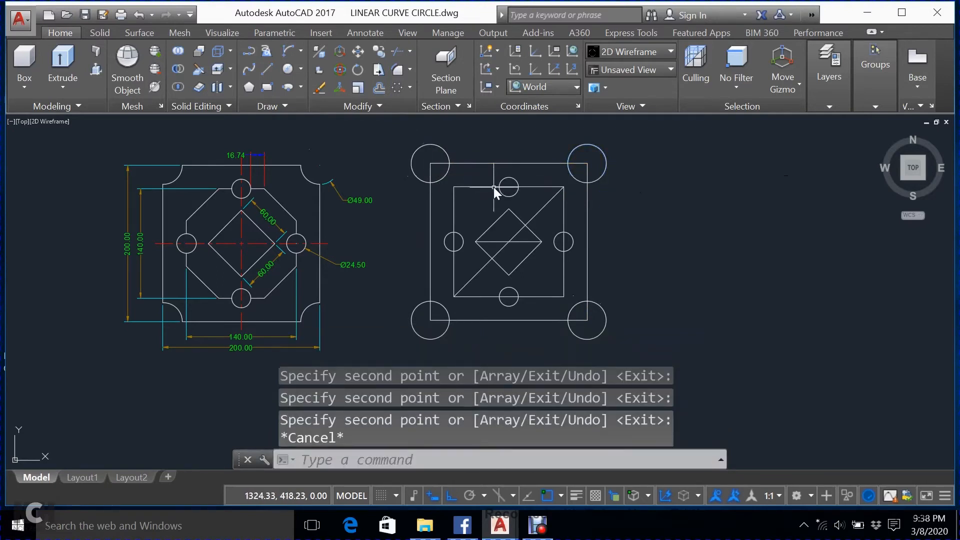
Step: Trim away the parts of the four corner circles outside the outer square, using the square as cutting edge
text(tr)
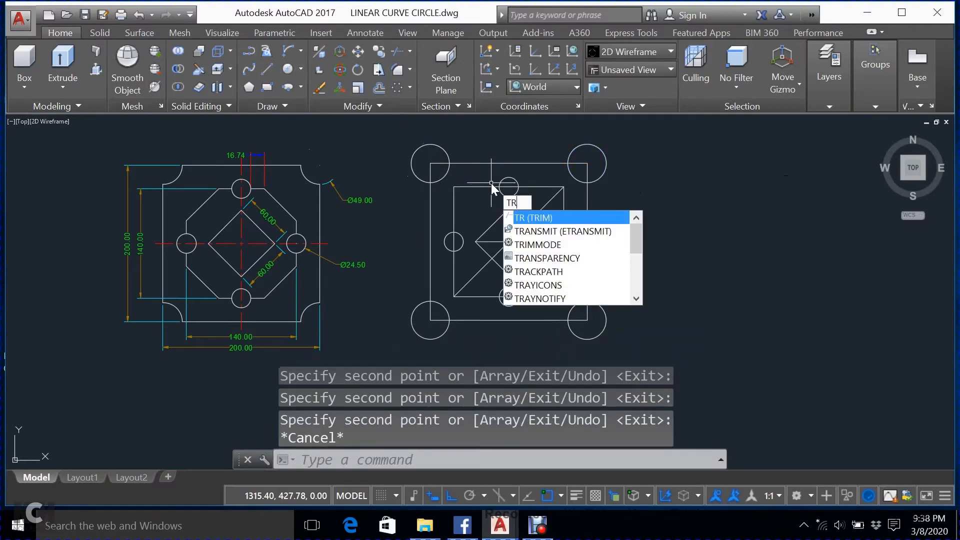
key(Return)
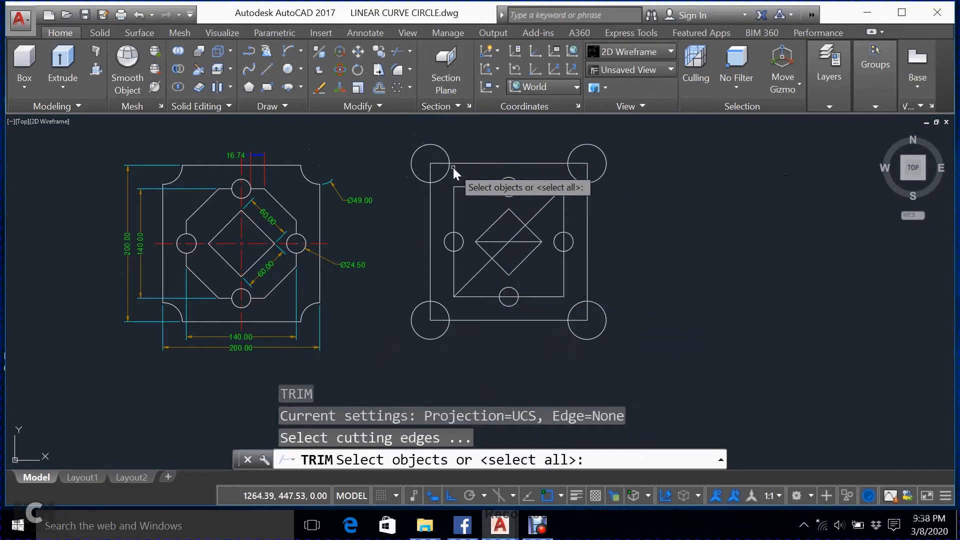
click(458, 162)
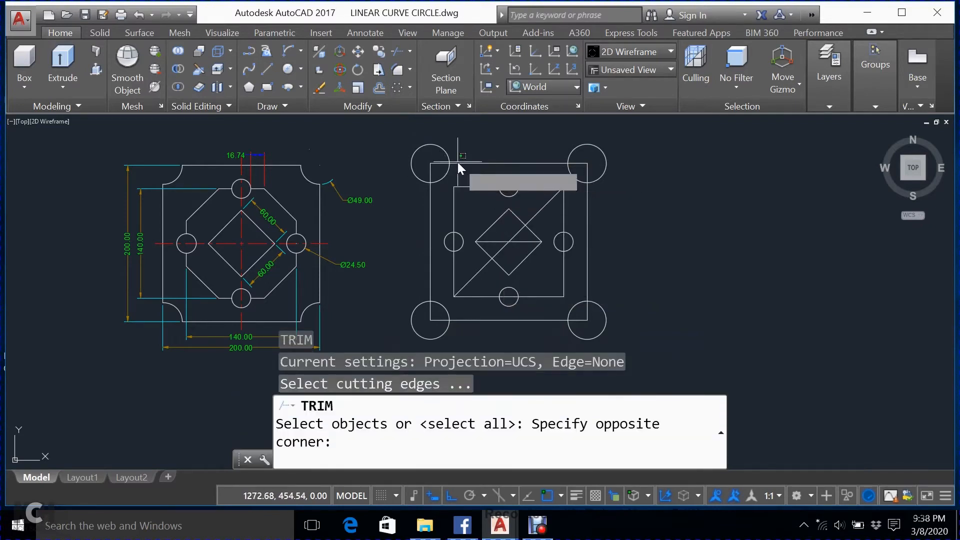
click(458, 164)
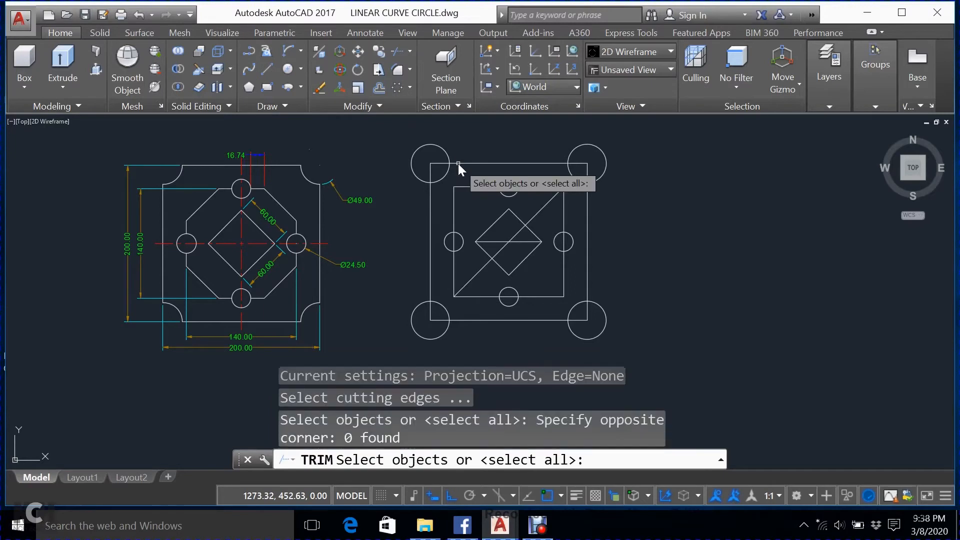
click(458, 163)
key(Return)
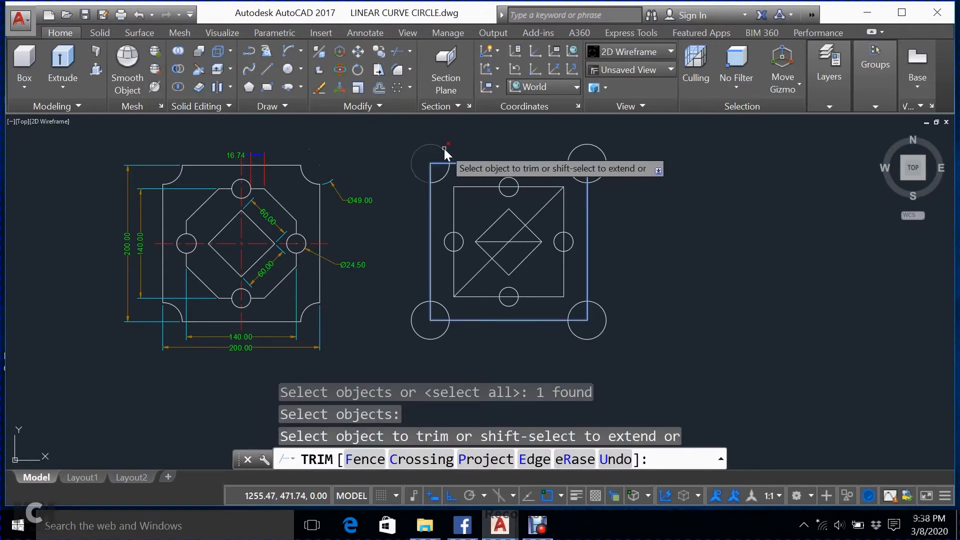
click(444, 149)
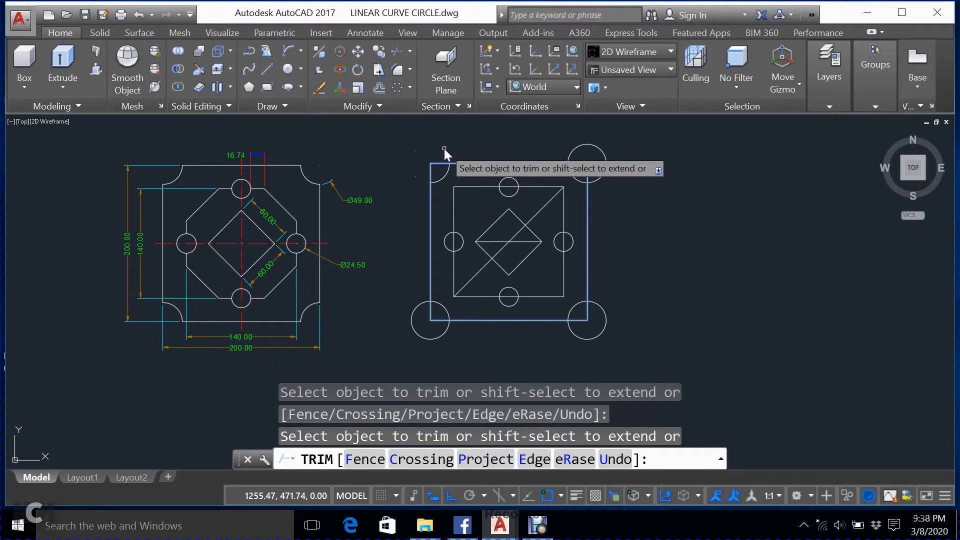
click(599, 150)
click(601, 334)
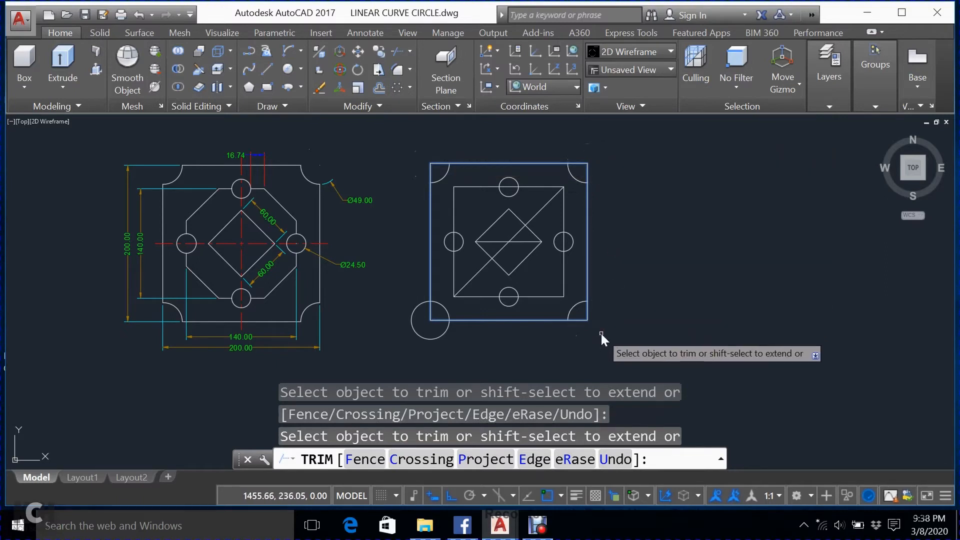
click(426, 340)
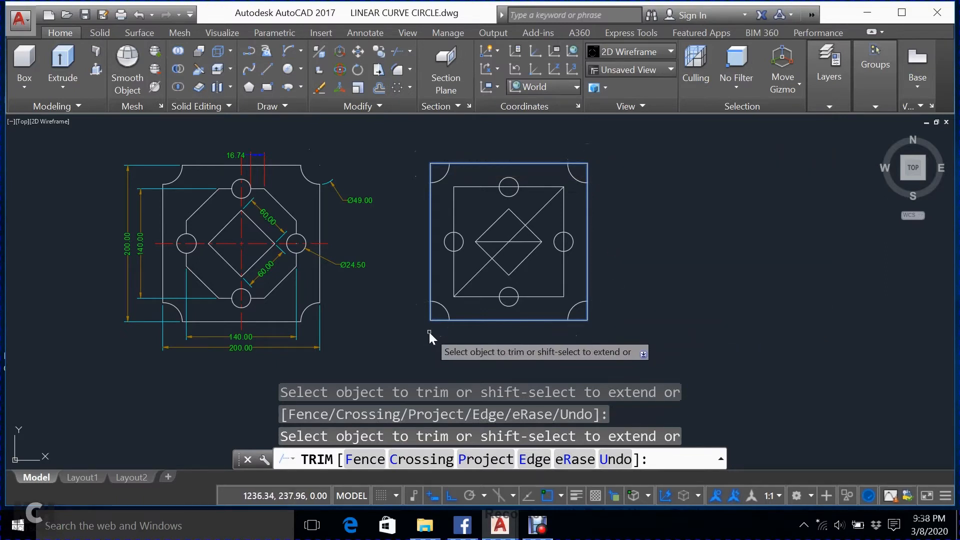
key(Return)
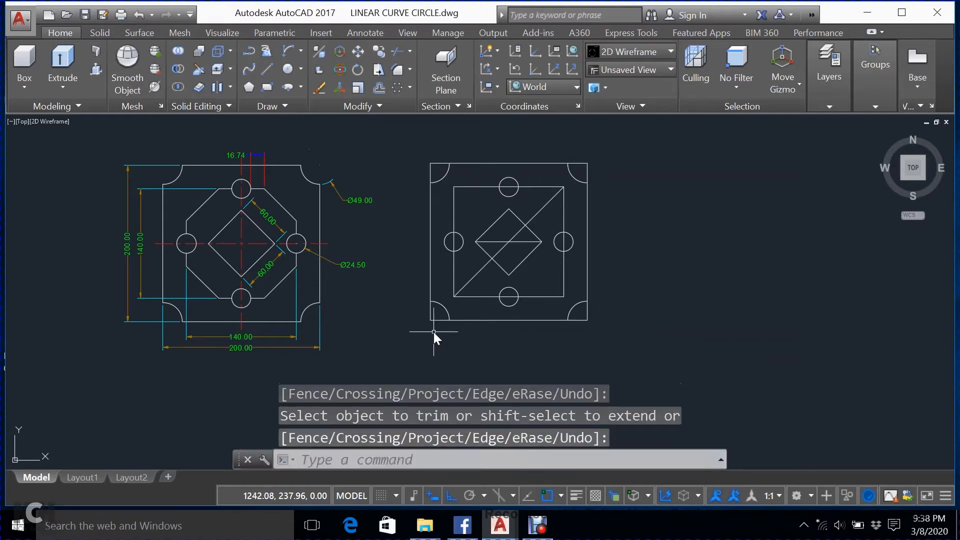
Step: Trim away the outer square's four corners, using the four corner arcs as cutting edges
text(TR)
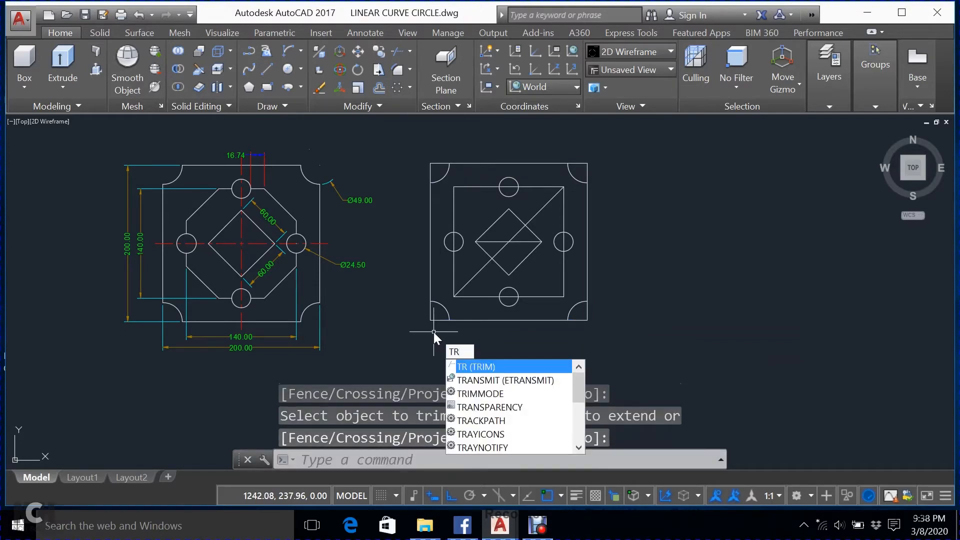
key(Return)
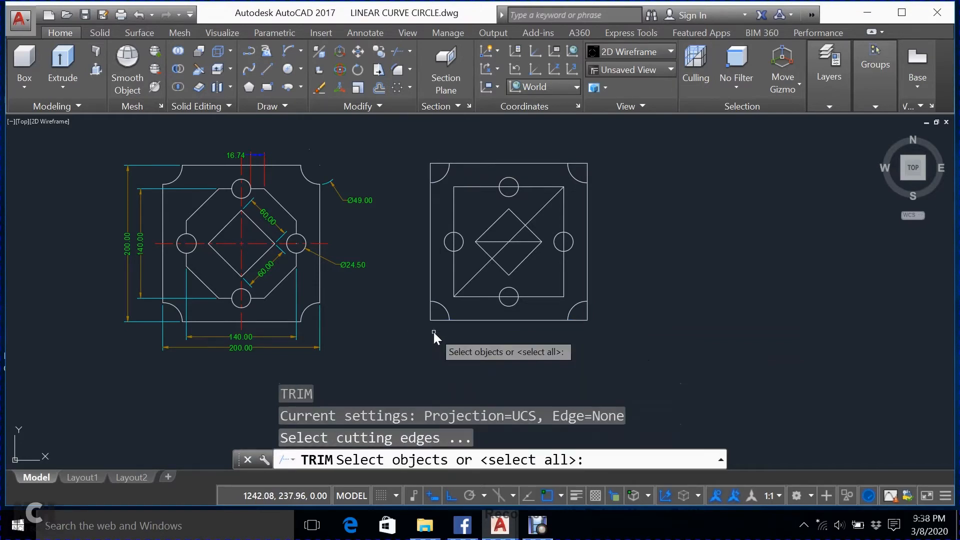
click(440, 304)
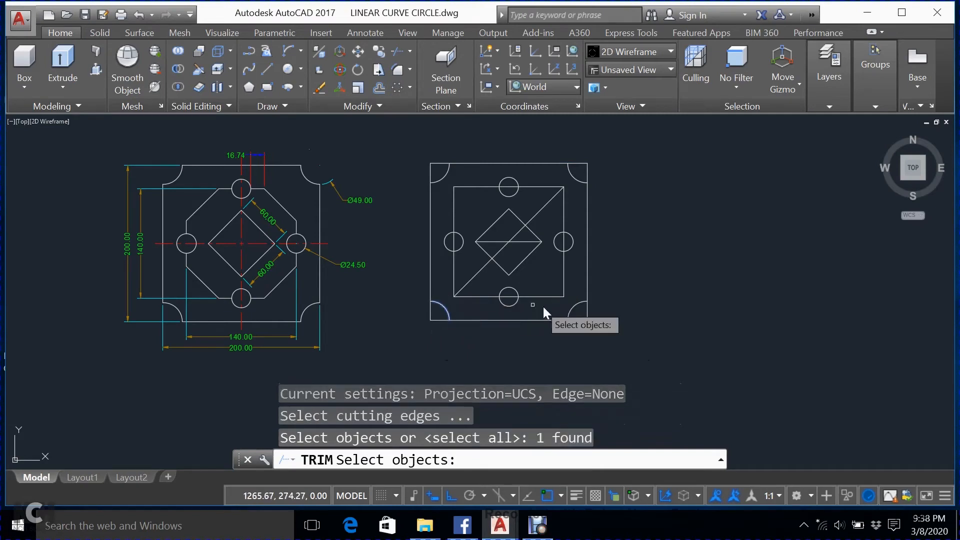
click(571, 309)
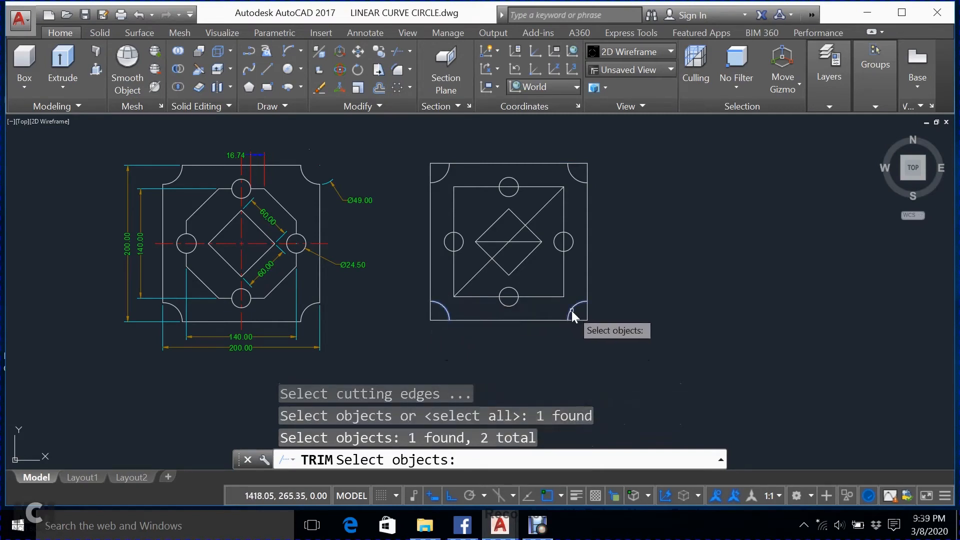
click(575, 179)
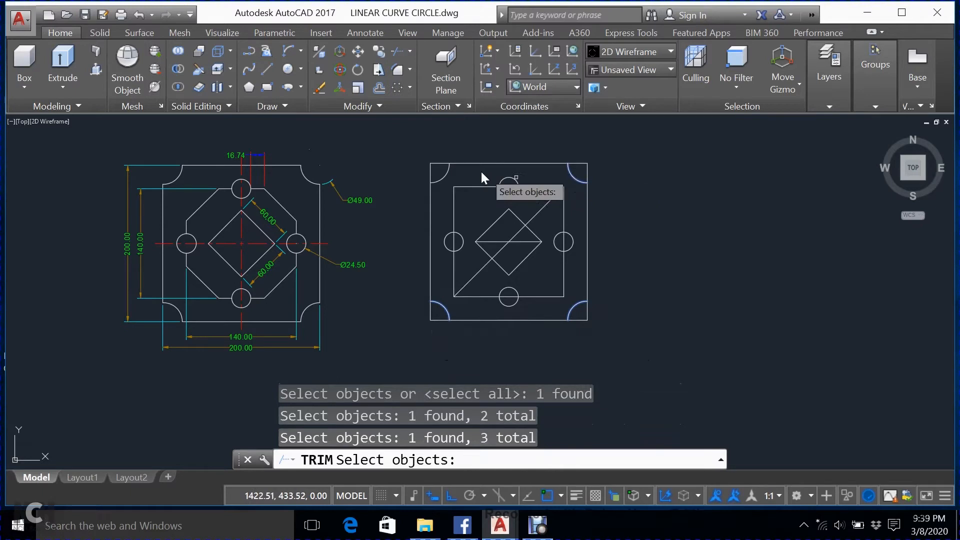
click(436, 185)
key(Return)
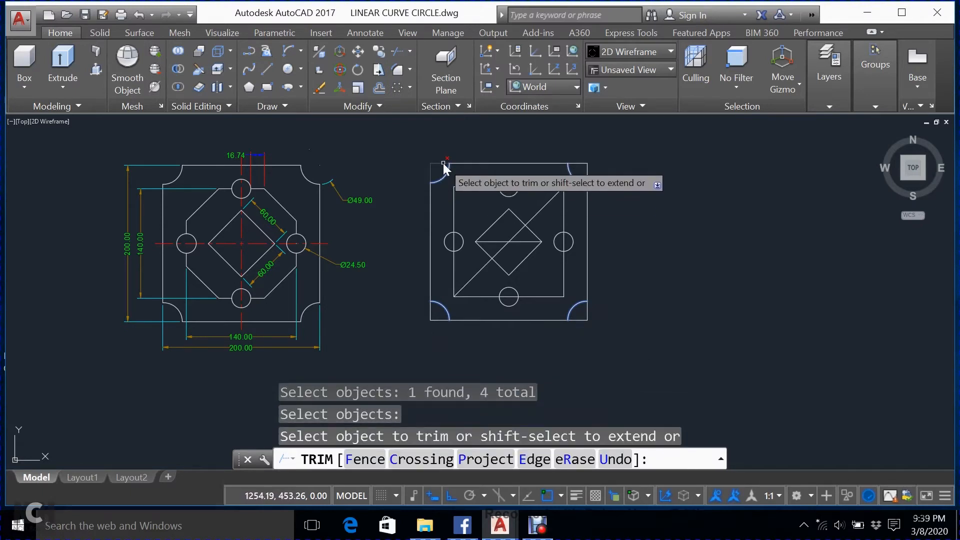
click(443, 164)
click(576, 164)
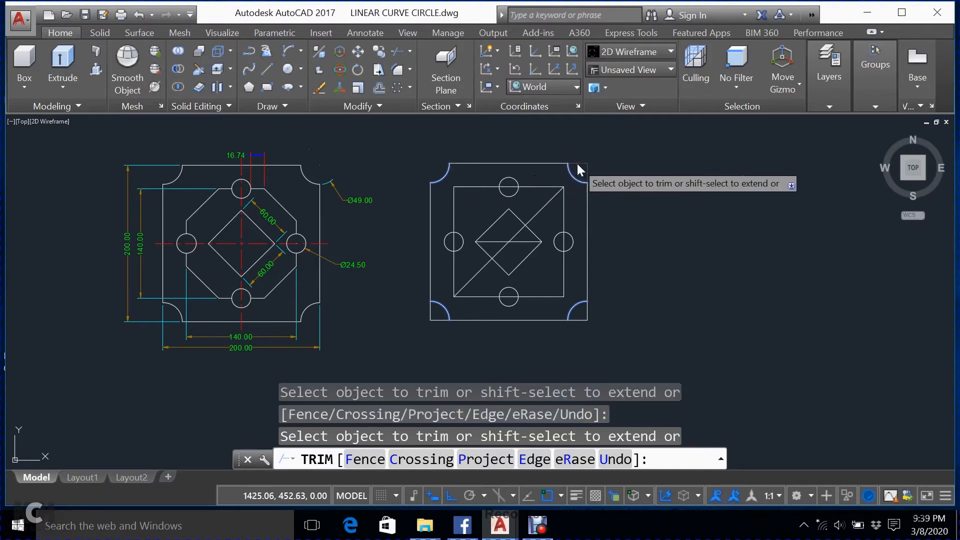
click(583, 320)
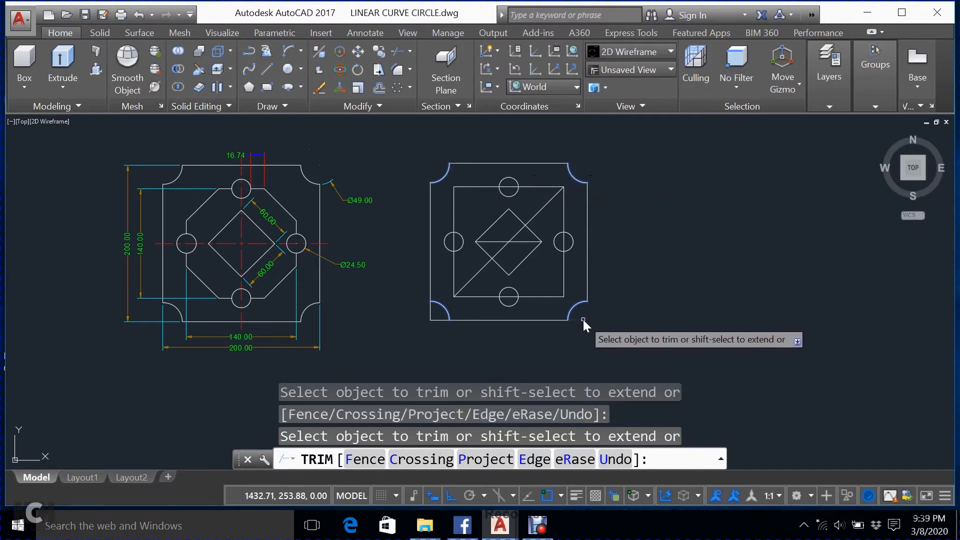
click(431, 319)
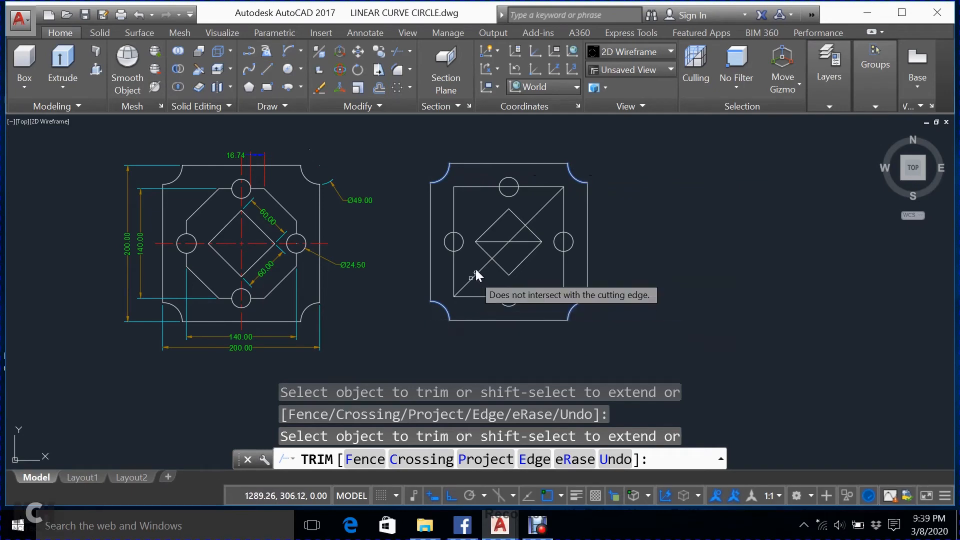
click(454, 242)
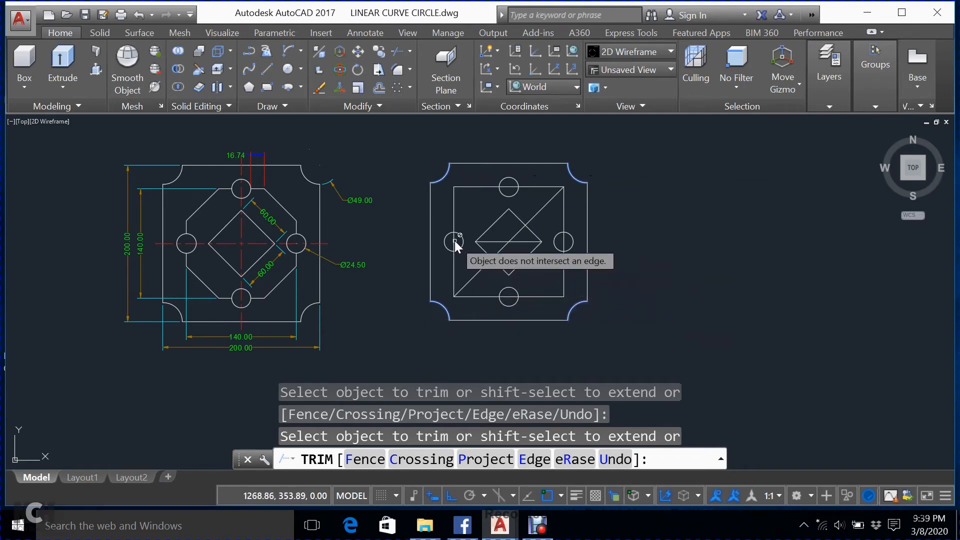
key(Escape)
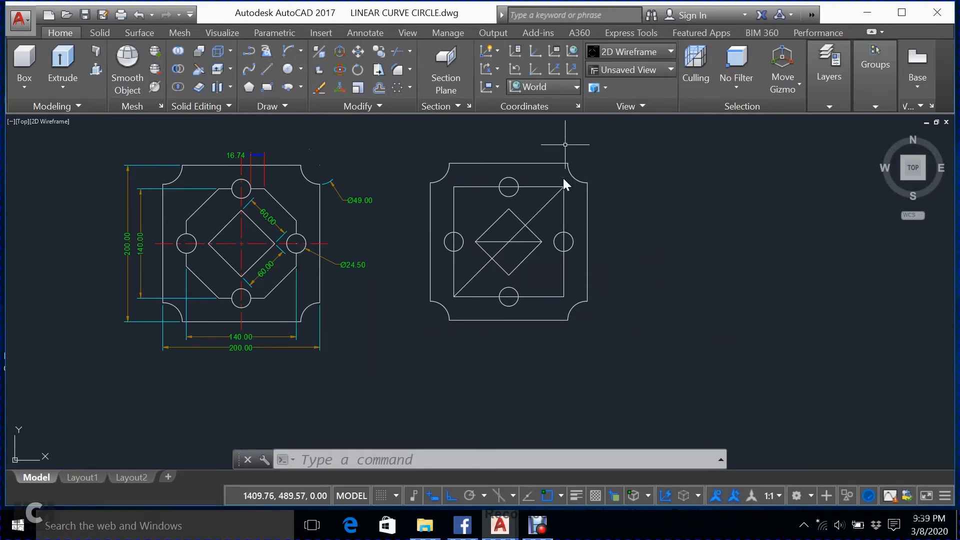
click(268, 70)
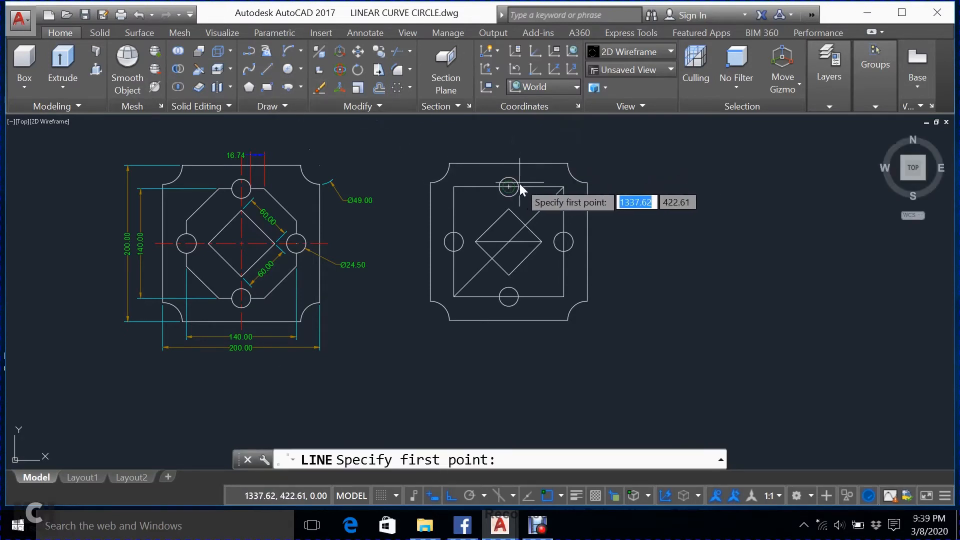
scroll(525, 188, up, 2)
scroll(530, 180, up, 2)
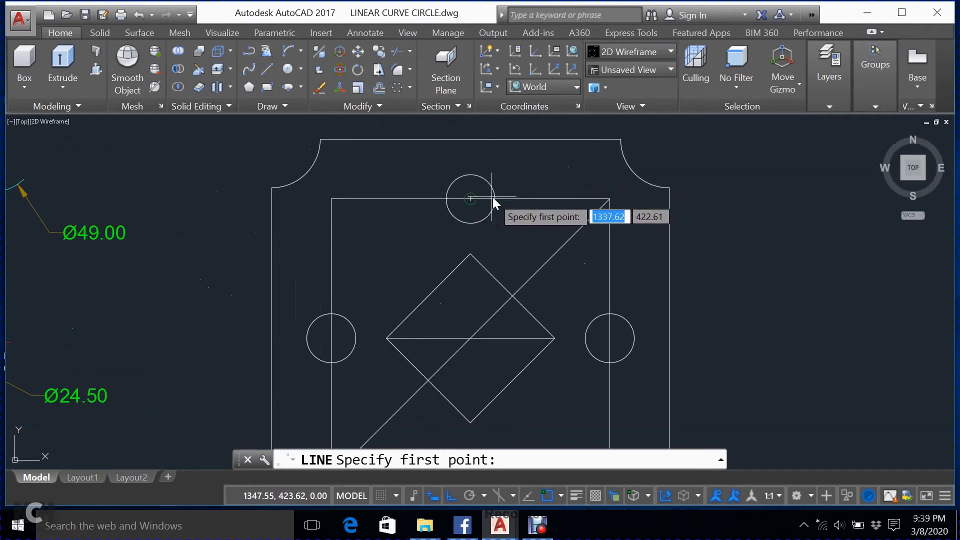
key(Escape)
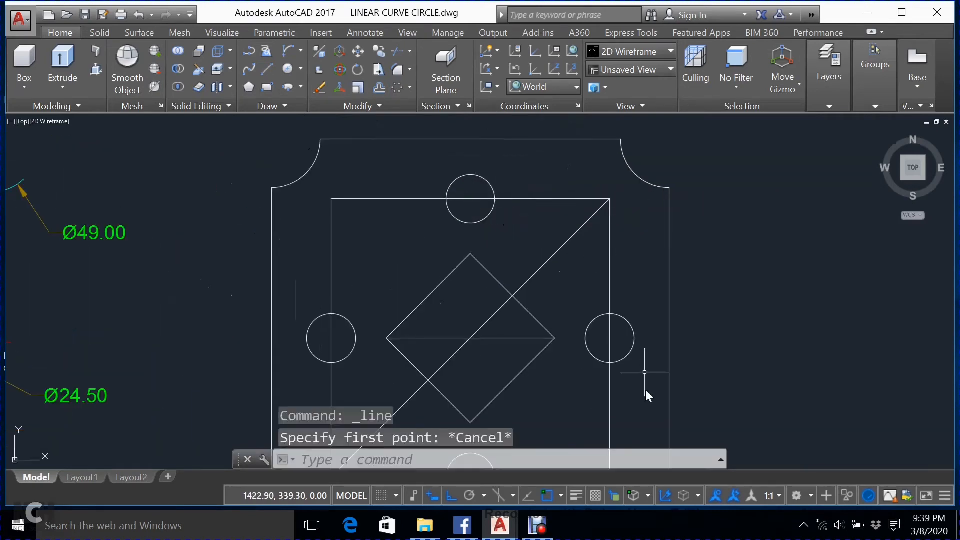
Step: Turn on object snap tracking
scroll(553, 365, down, 3)
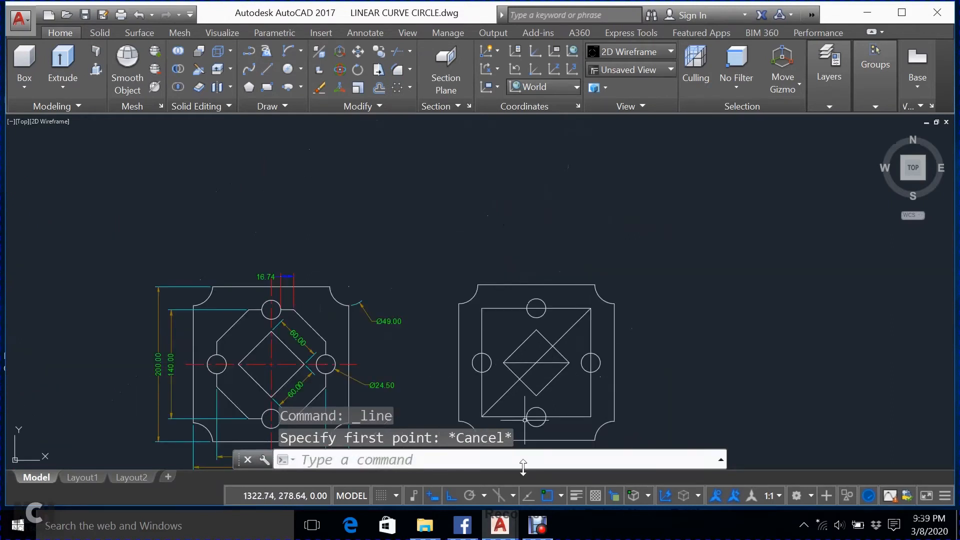
click(529, 496)
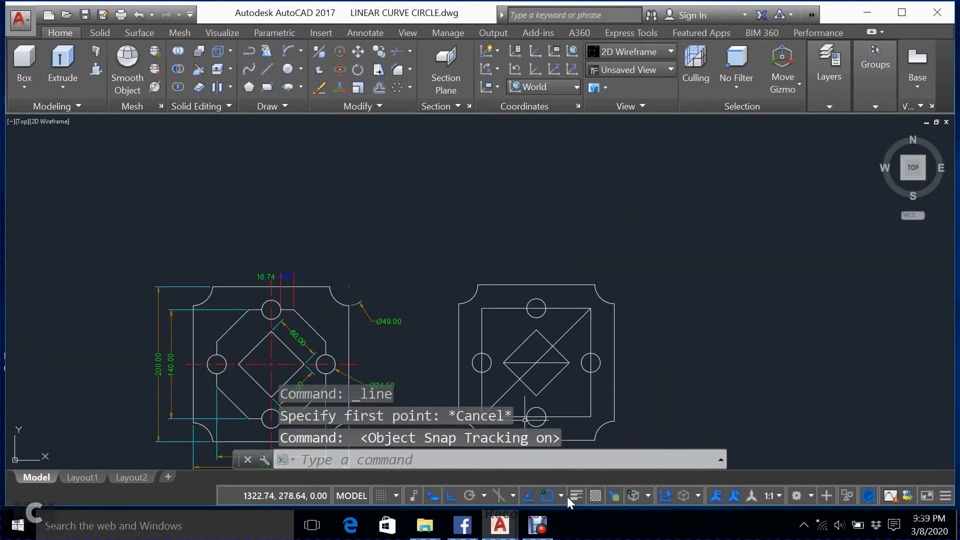
middle_drag(662, 353, 689, 248)
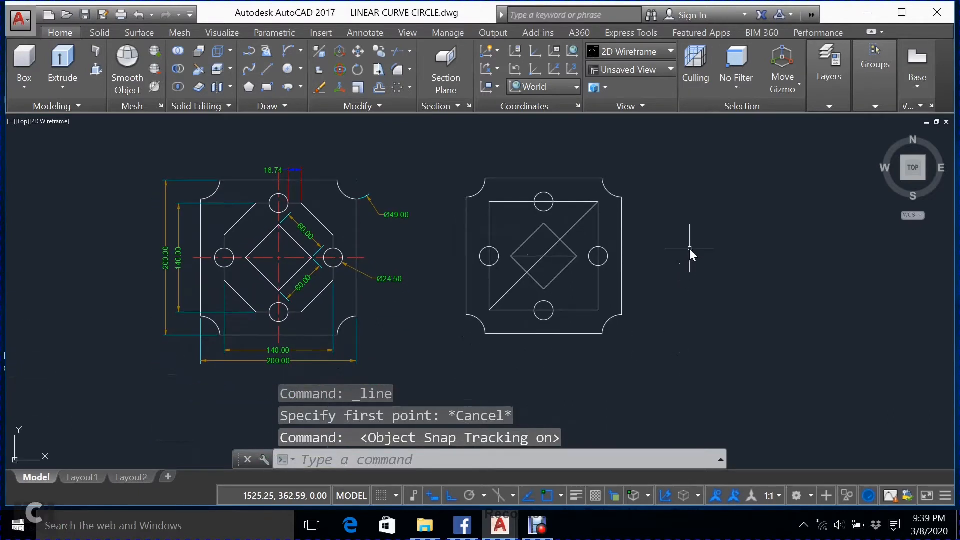
key(Escape)
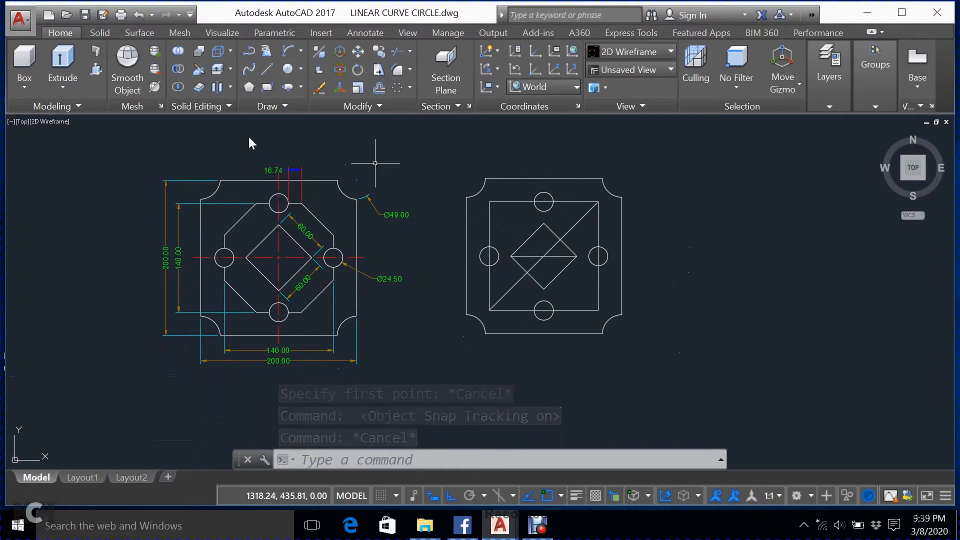
Step: Draw a horizontal line from the upper edge circle's centre to the circle's right-hand intersection with the inner square's top edge
click(267, 68)
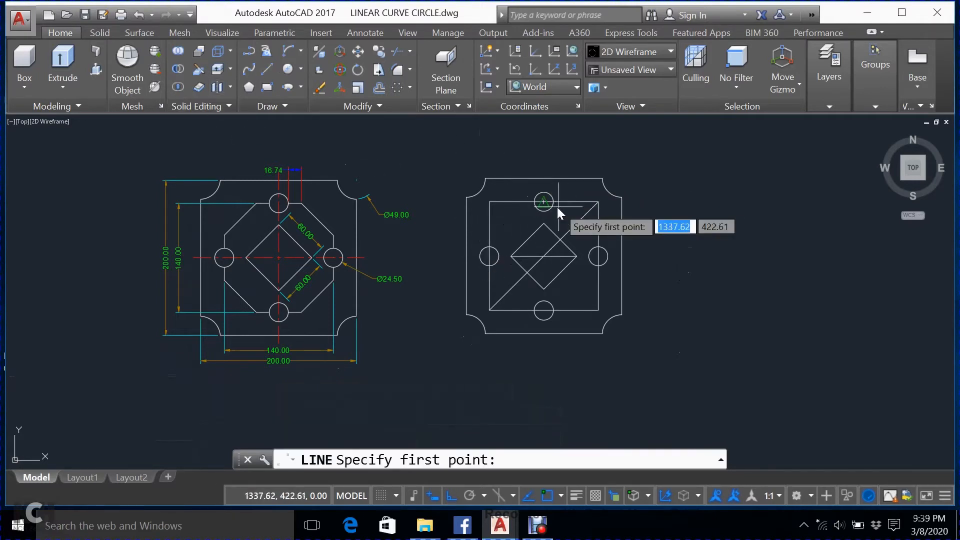
scroll(554, 203, up, 4)
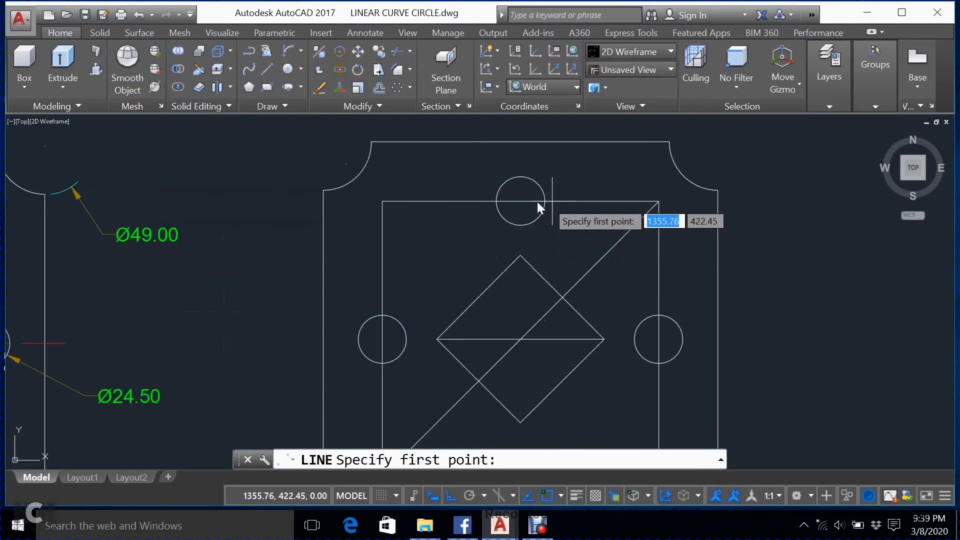
click(517, 203)
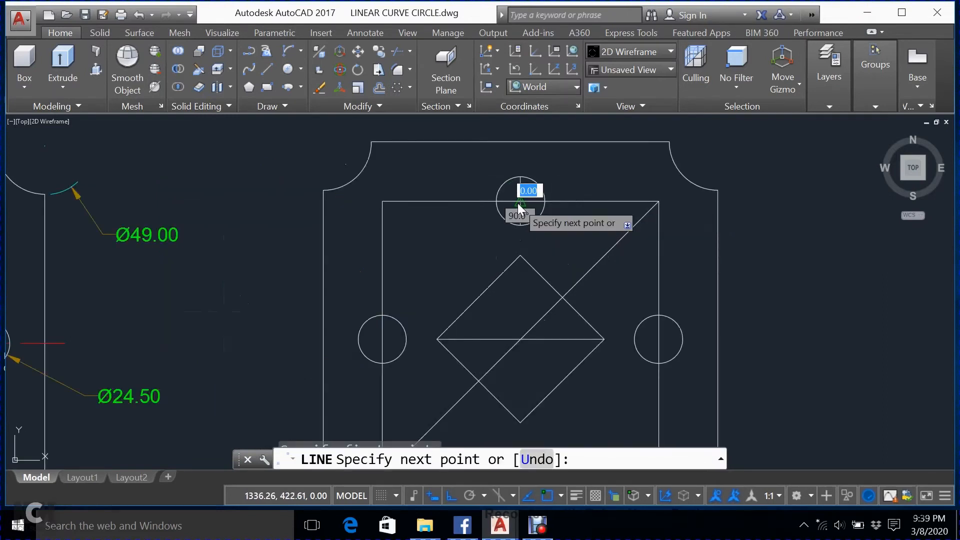
click(545, 202)
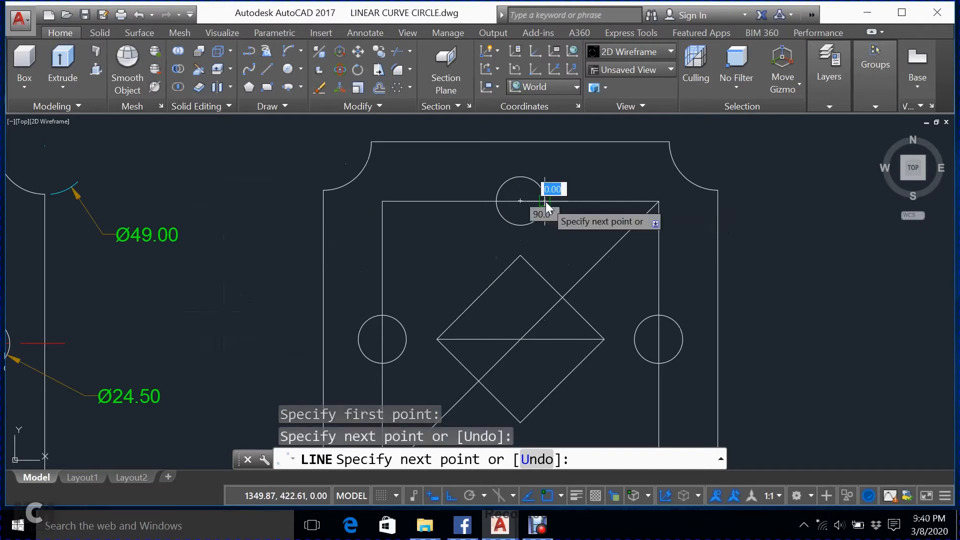
key(Return)
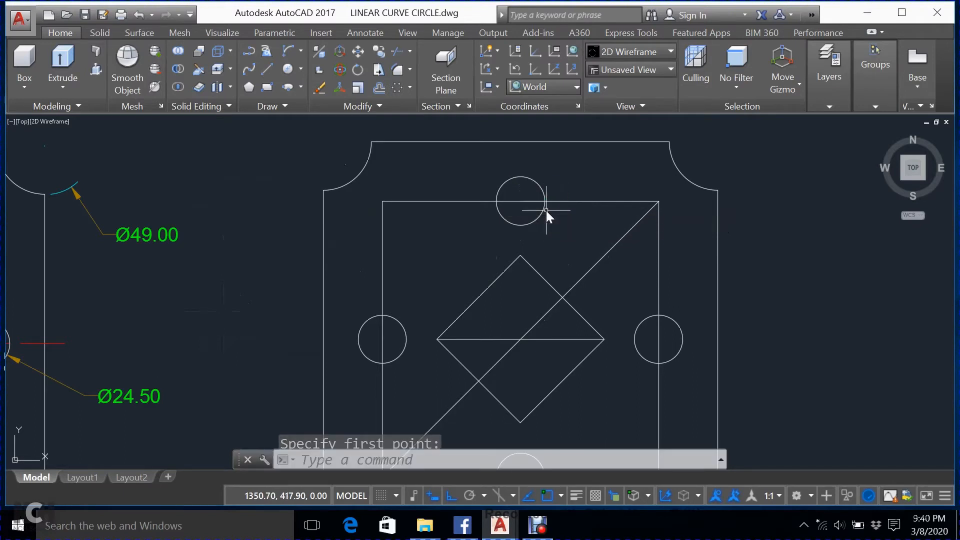
Step: Draw connected lines from the upper circle's right-hand edge intersection: 16.74 to the right, and straight down to the inner square's bottom edge
click(271, 70)
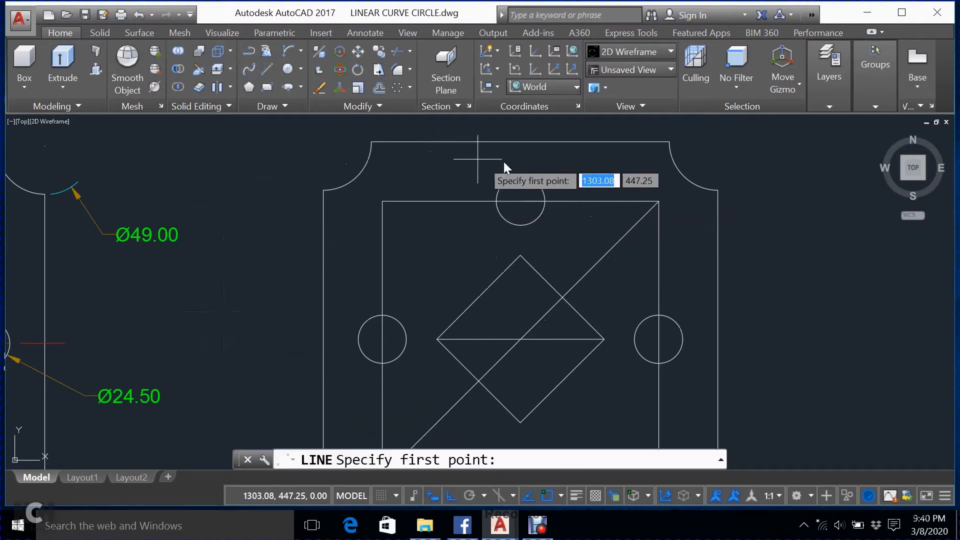
click(544, 202)
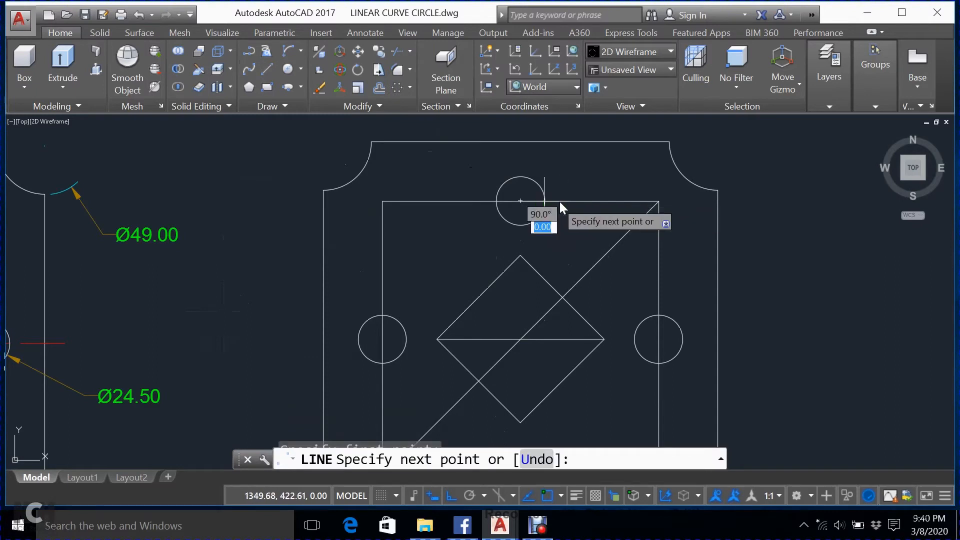
scroll(578, 202, down, 2)
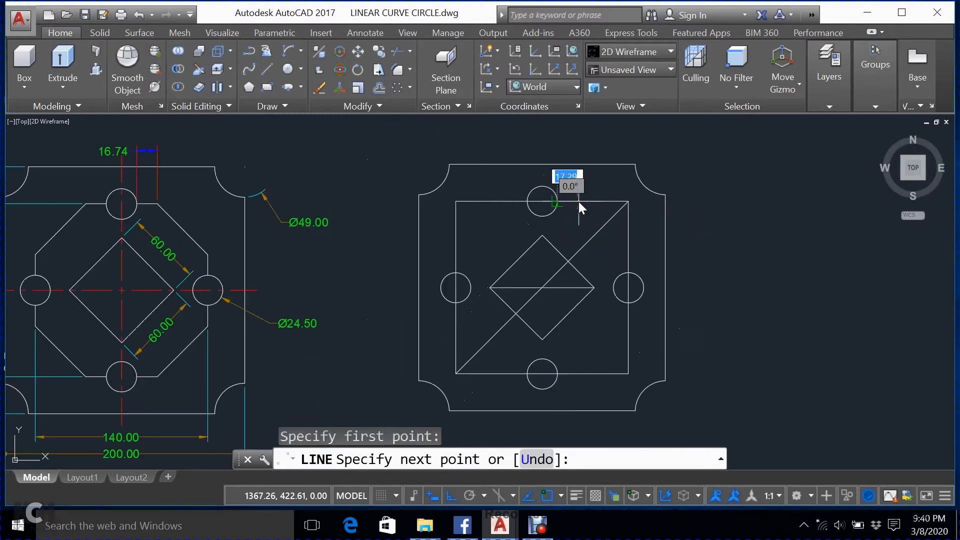
scroll(578, 202, down, 2)
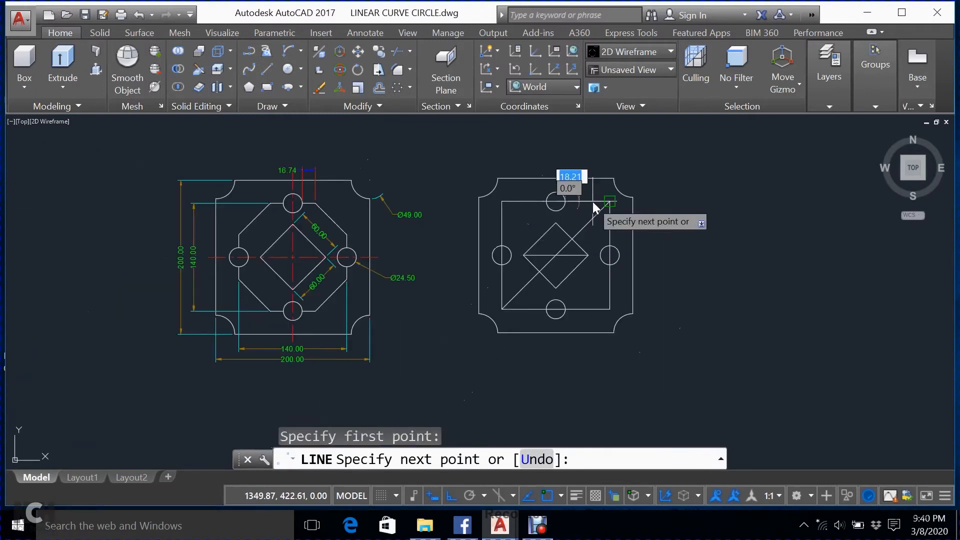
text(1)
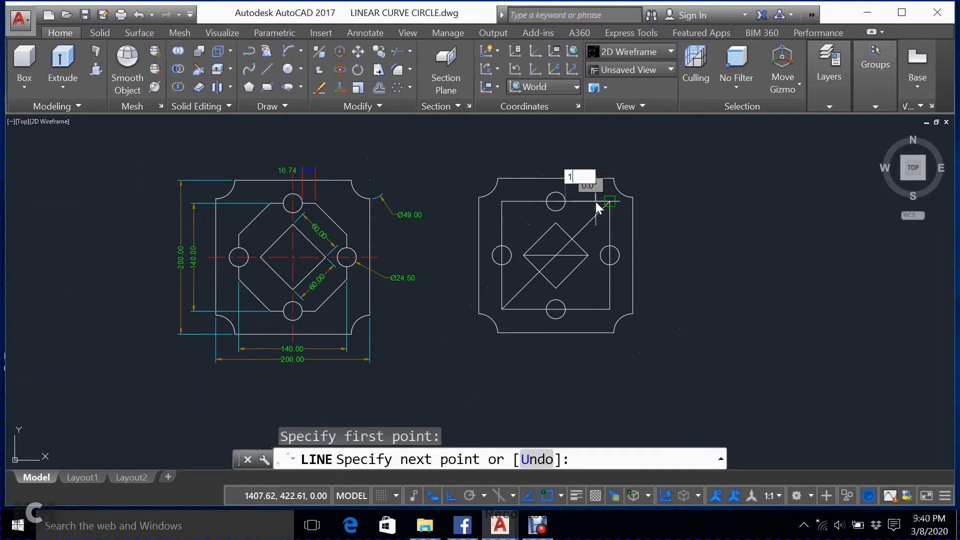
text(6)
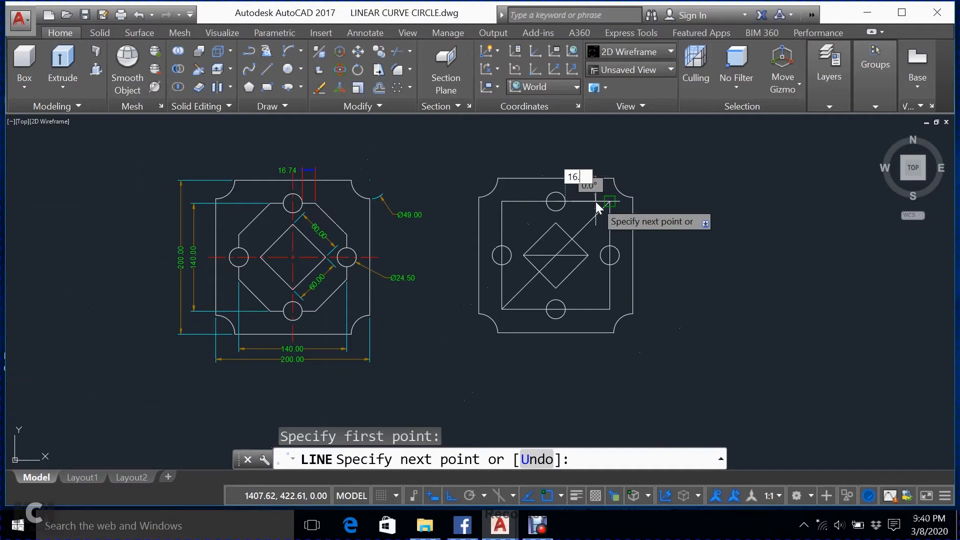
text(.74)
key(Return)
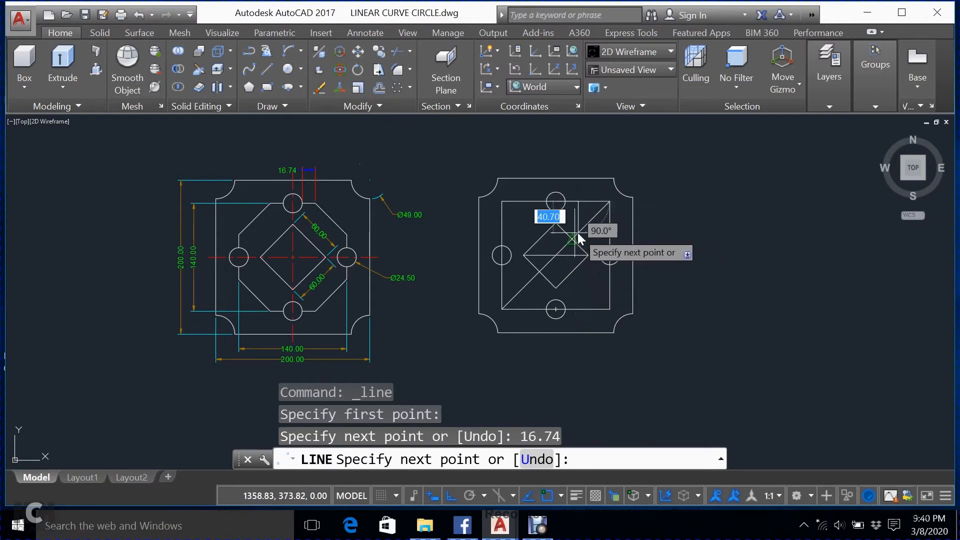
click(577, 306)
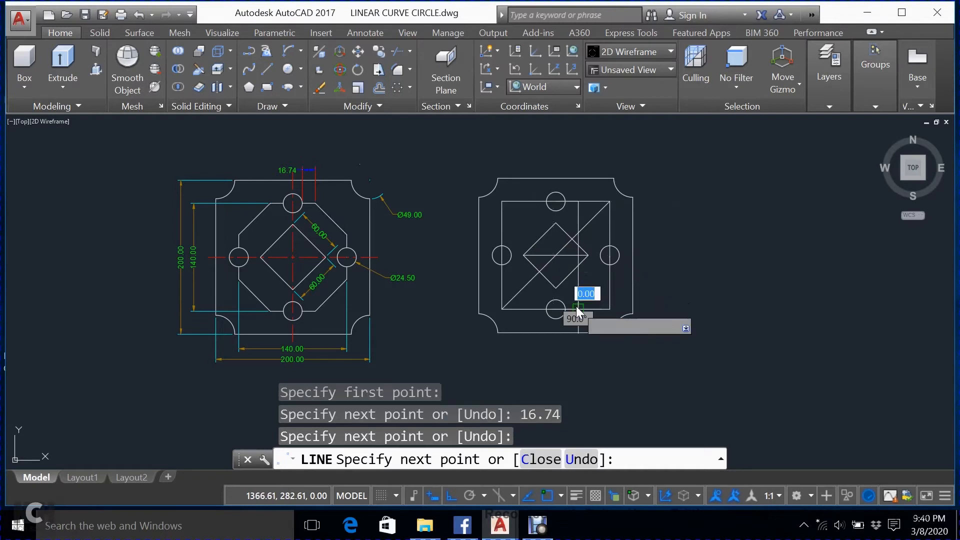
key(Escape)
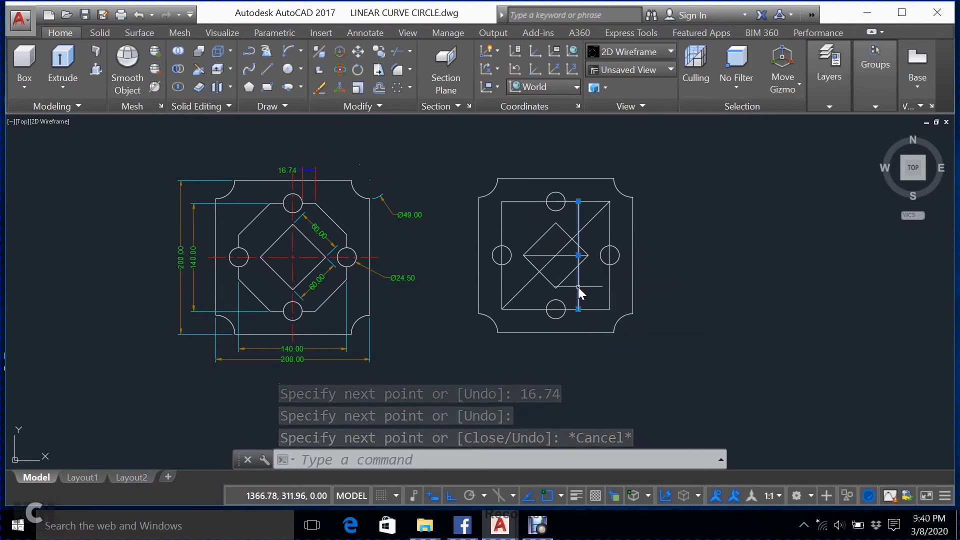
Step: Mirror the vertical line across the vertical axis through the lower edge circle's centre, keeping the source line
text(mi)
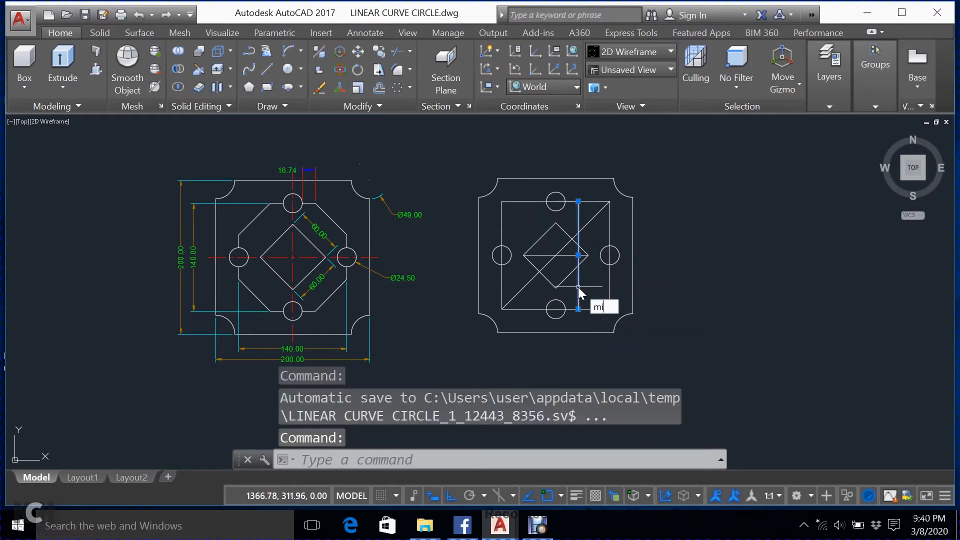
key(Return)
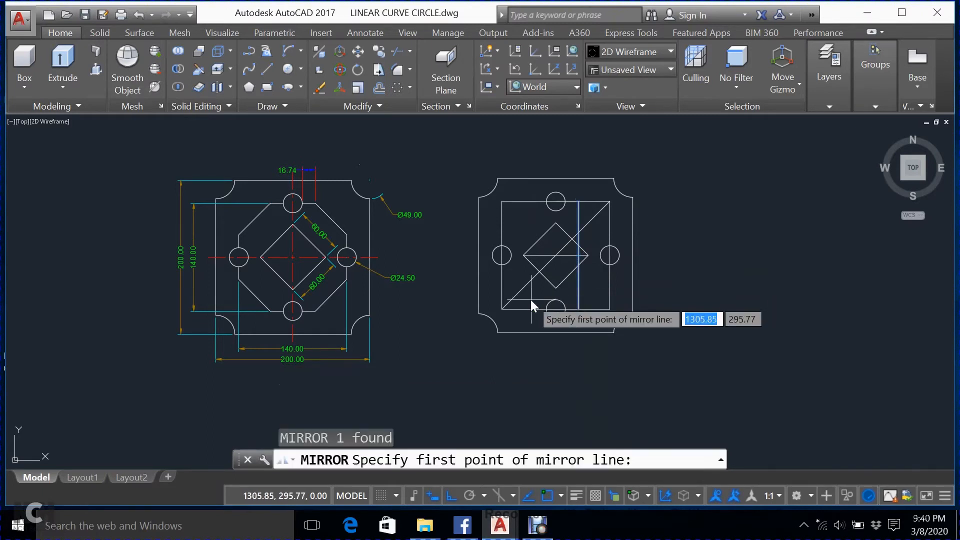
click(555, 310)
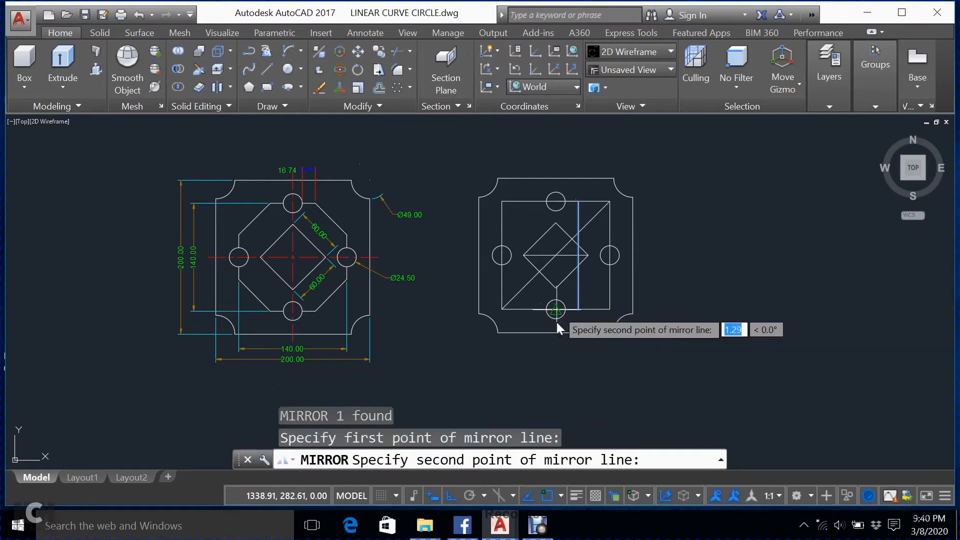
click(555, 371)
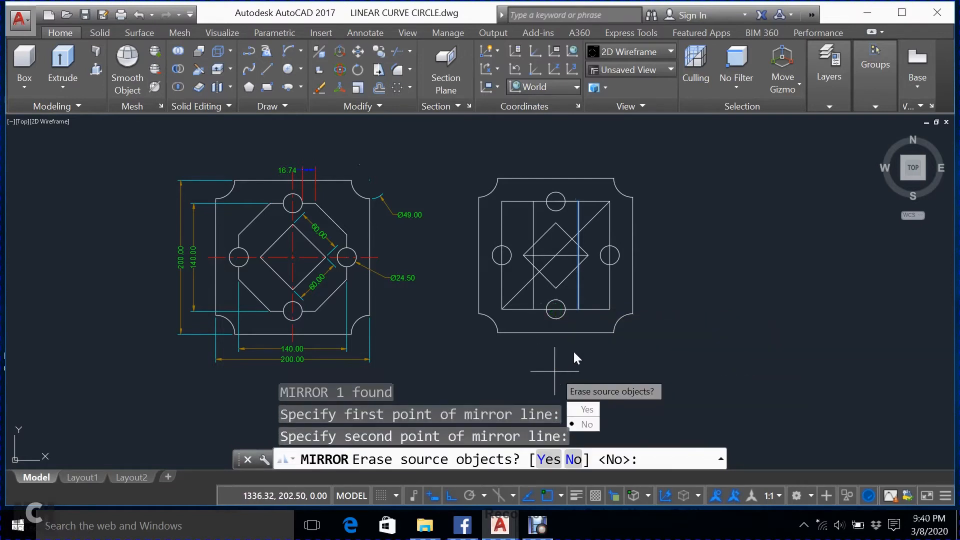
click(584, 424)
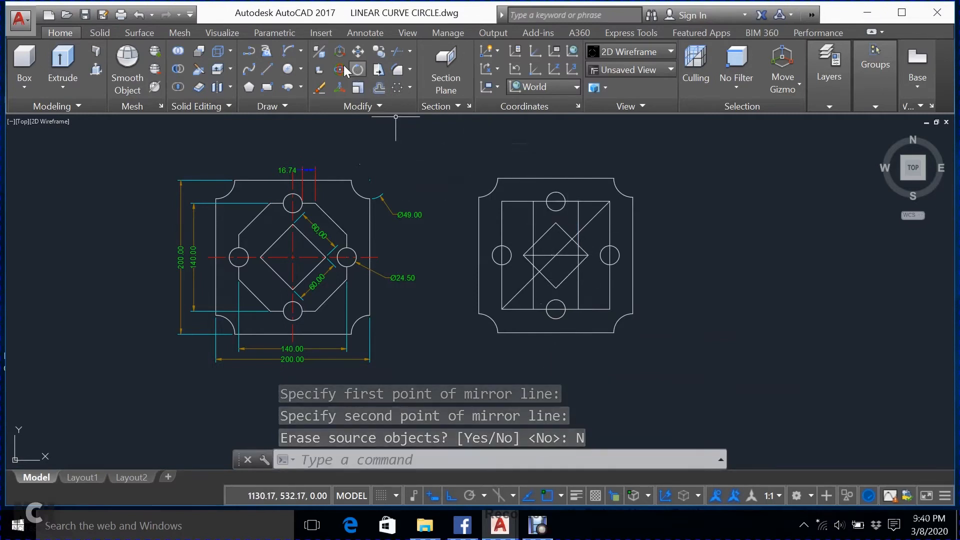
click(265, 71)
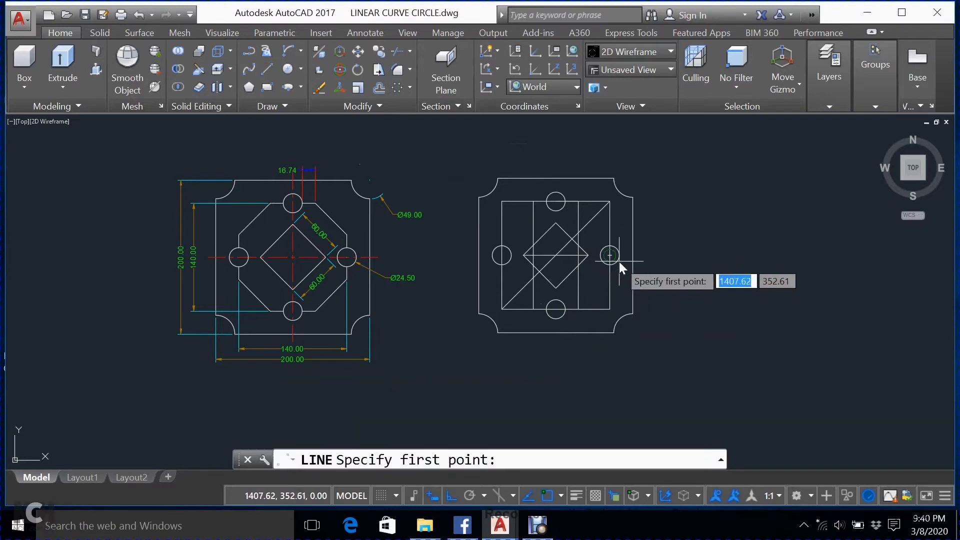
scroll(617, 262, up, 2)
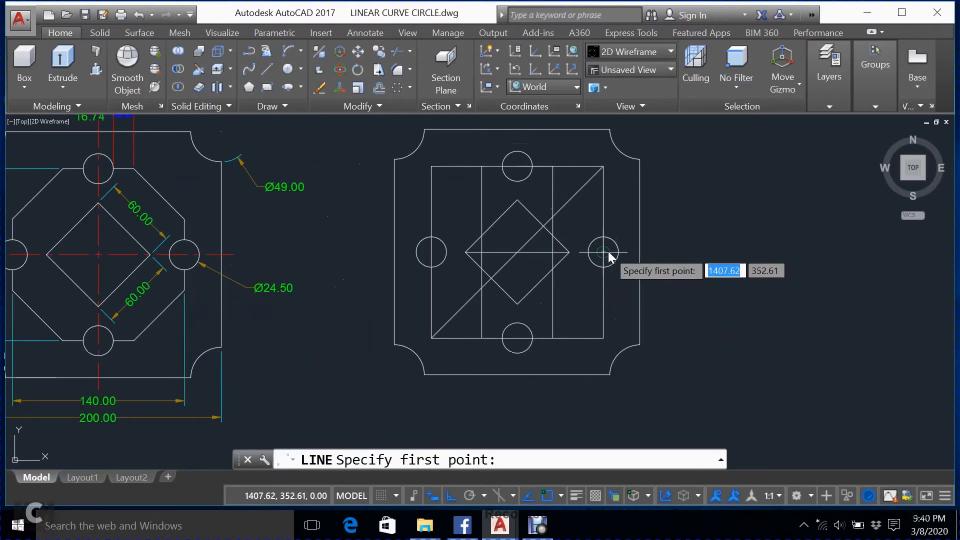
click(605, 266)
scroll(606, 267, up, 4)
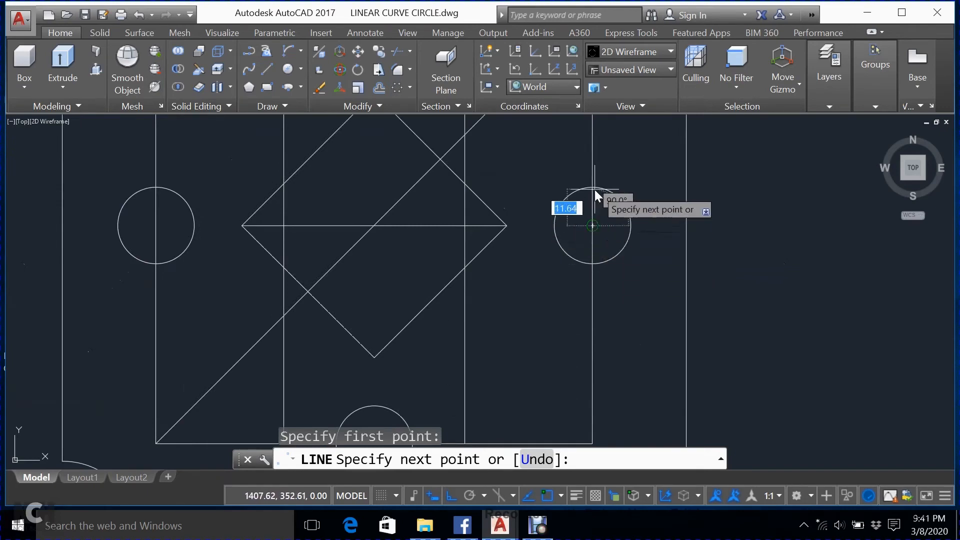
key(Escape)
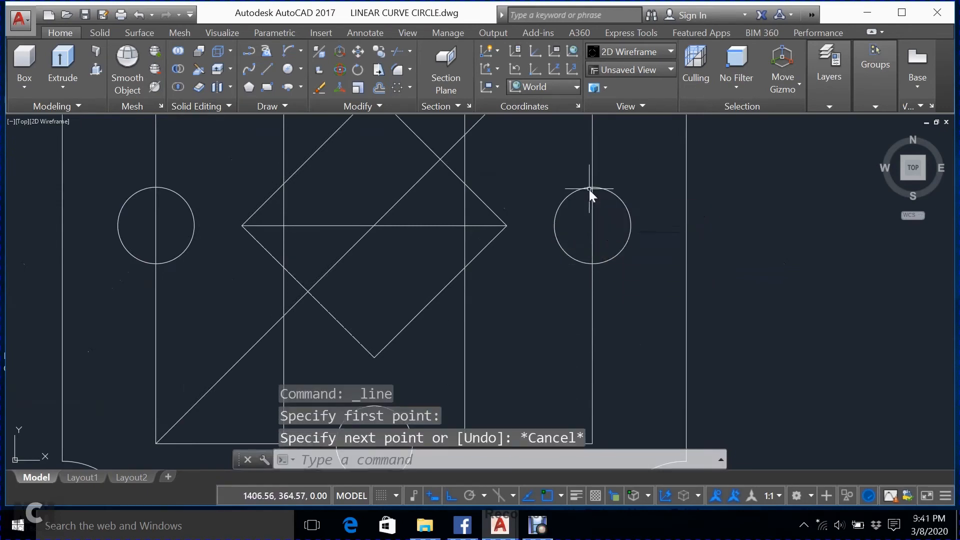
Step: Draw a horizontal line from the right-hand edge circle's centre to its right quadrant
scroll(588, 191, down, 2)
scroll(586, 205, down, 2)
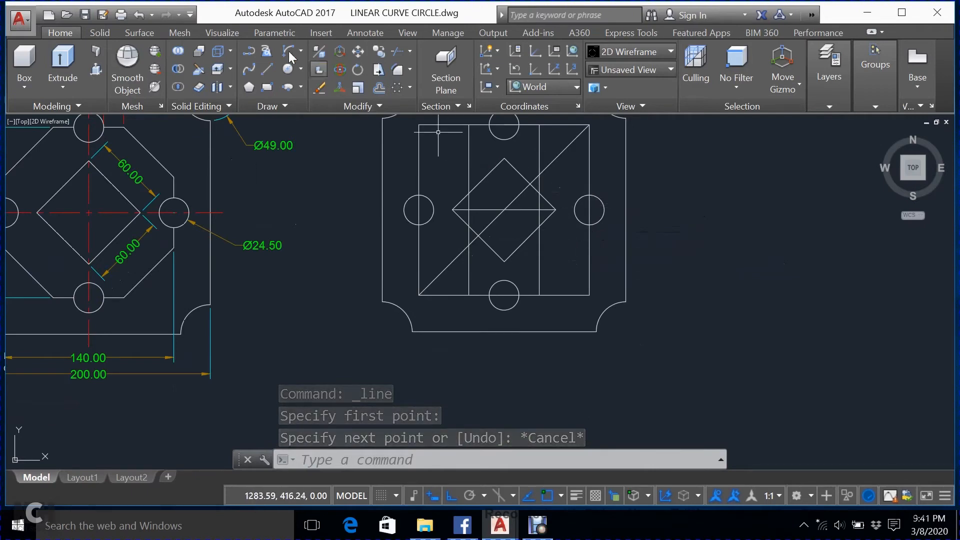
click(267, 68)
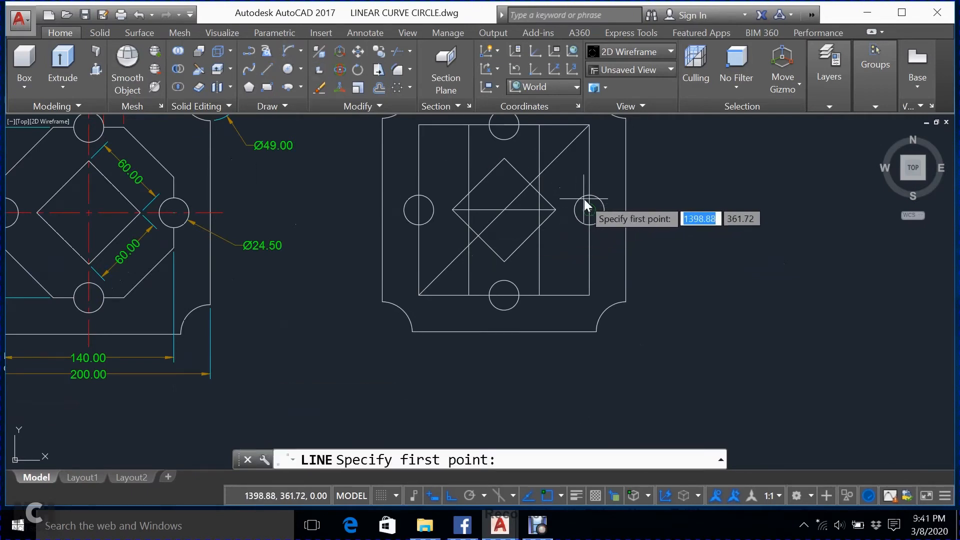
click(591, 217)
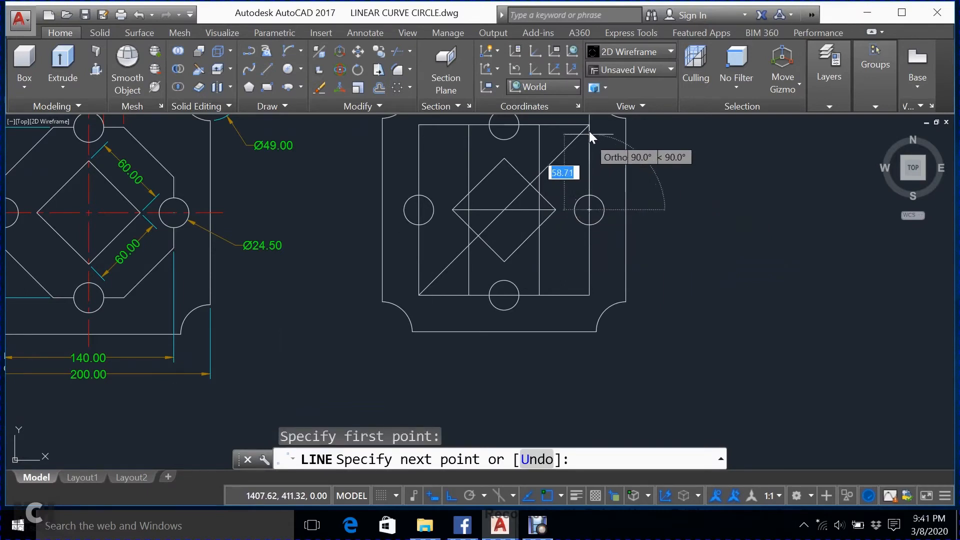
click(601, 210)
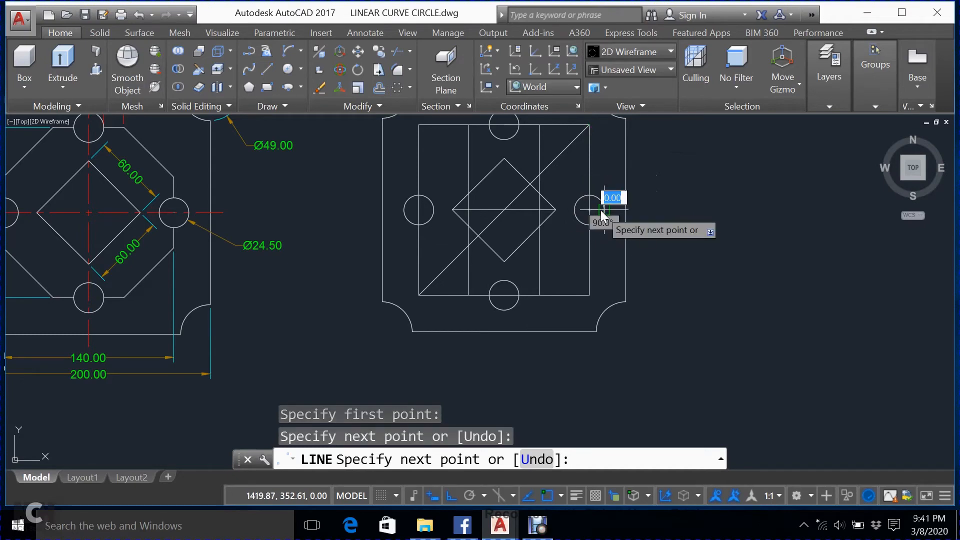
key(Return)
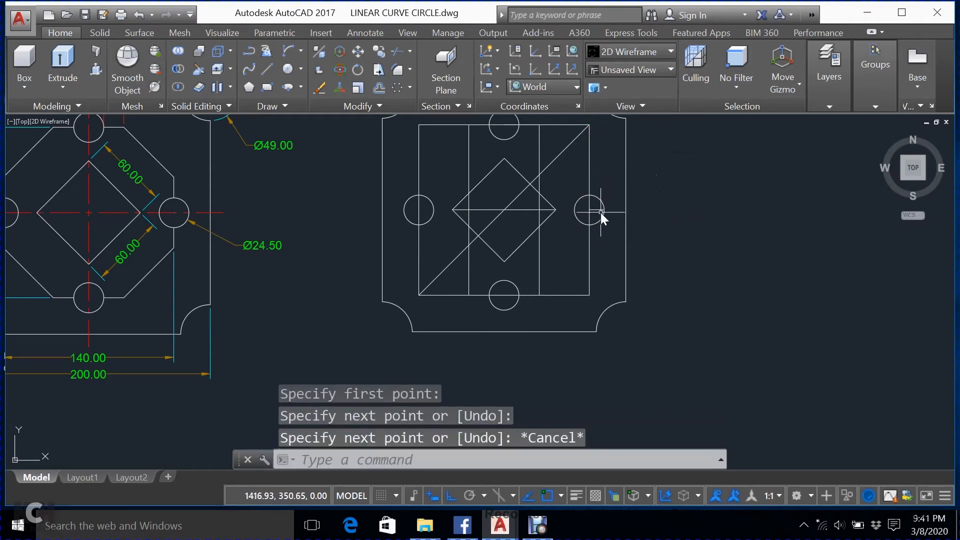
Step: Rotate the short radius line by 90 degrees about its end on the right-hand circle's right quadrant
click(598, 211)
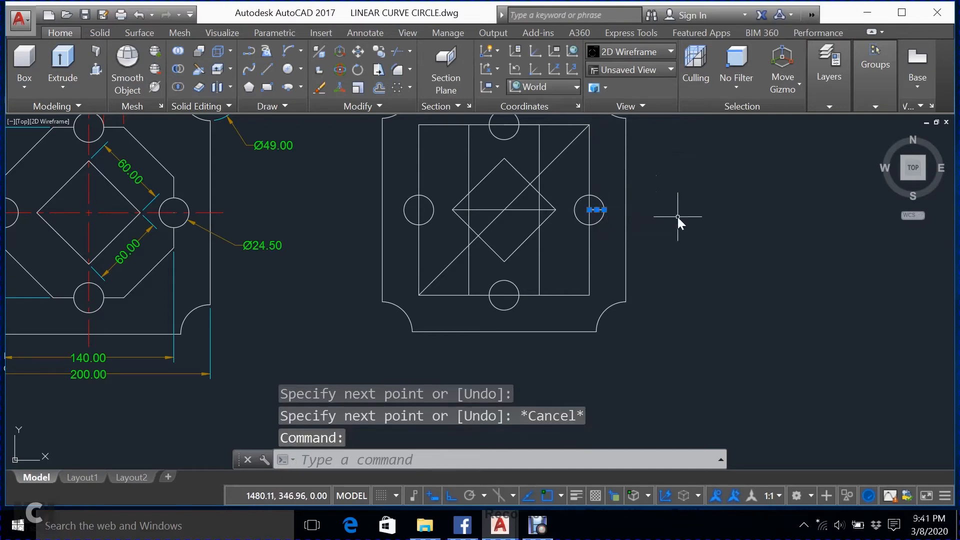
text(R)
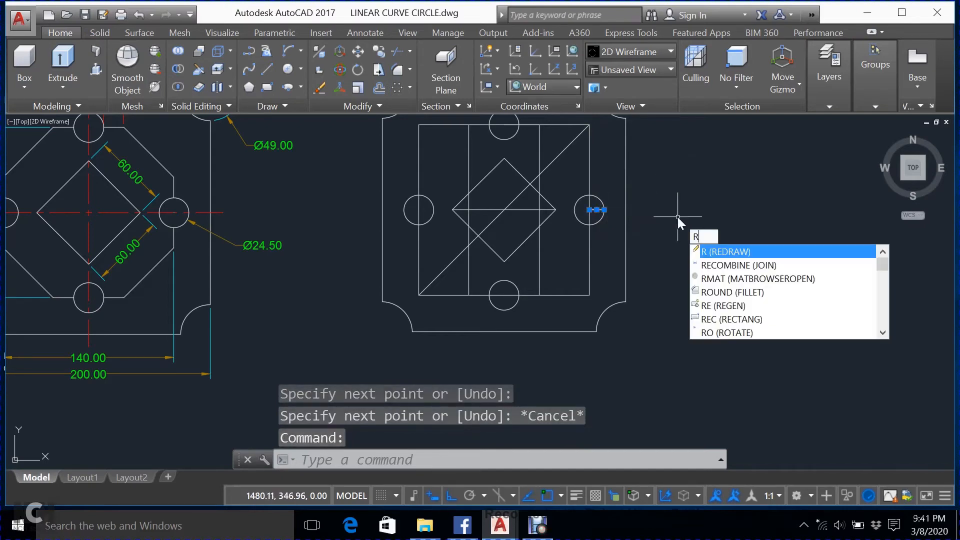
click(740, 333)
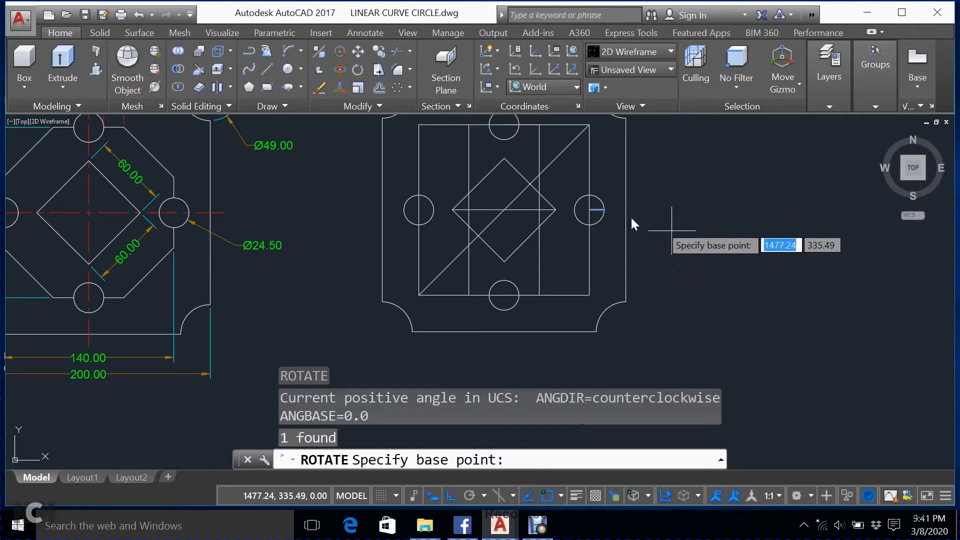
click(602, 209)
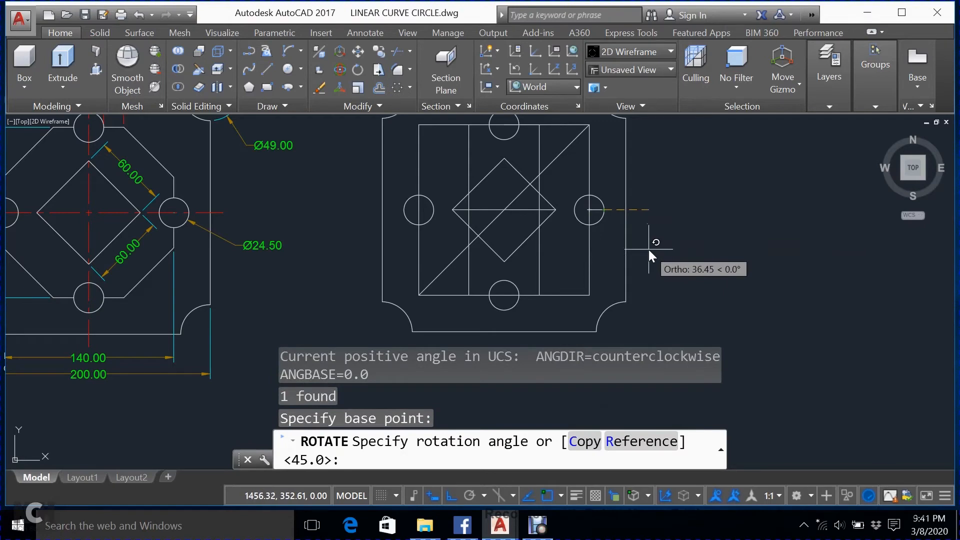
text(90)
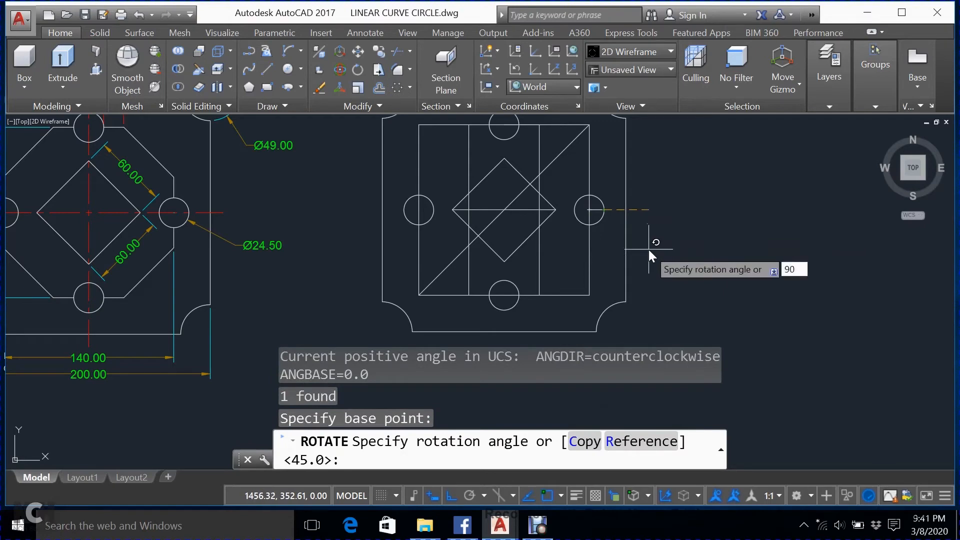
key(Return)
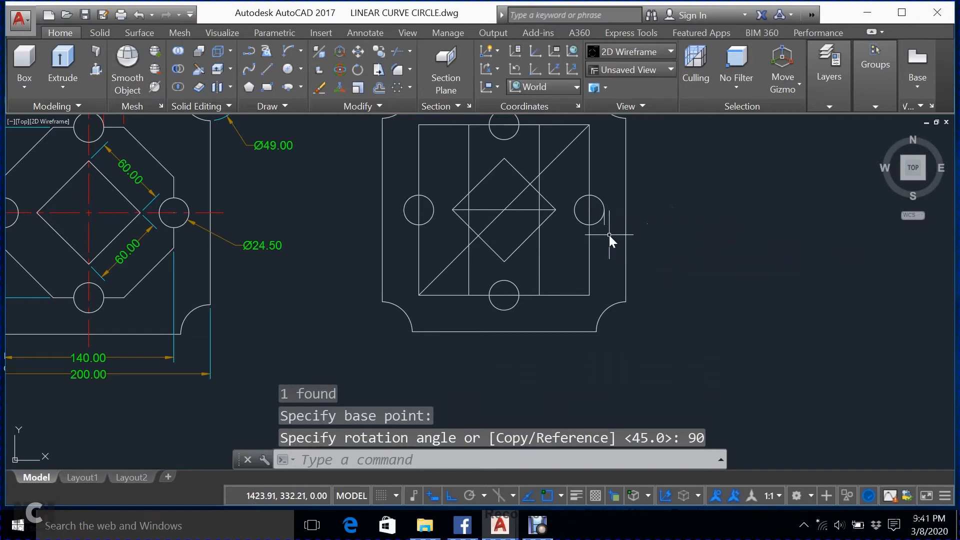
Step: Draw connected lines from the rotated line's lower end: left to the circle's bottom quadrant, 16.74 down, and straight left to the inner square's left edge
click(268, 68)
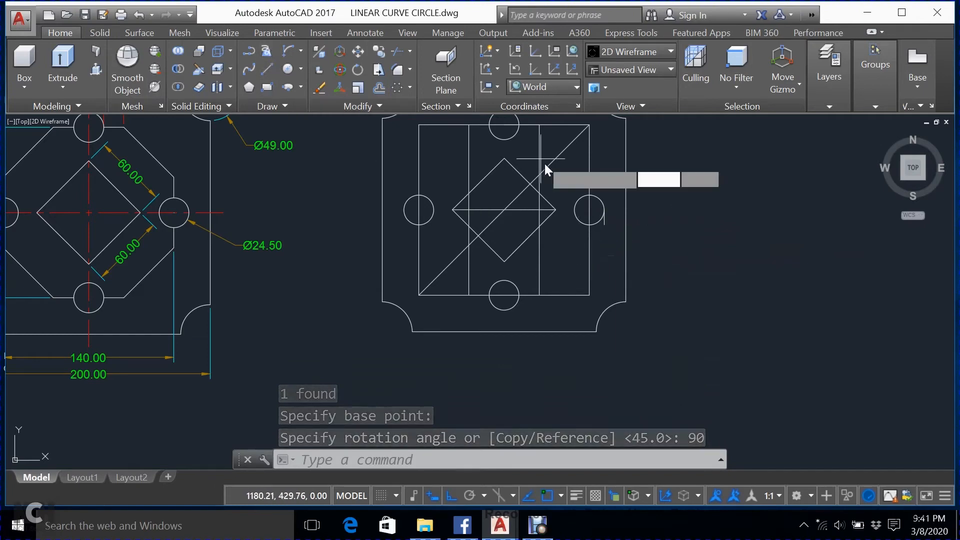
click(602, 226)
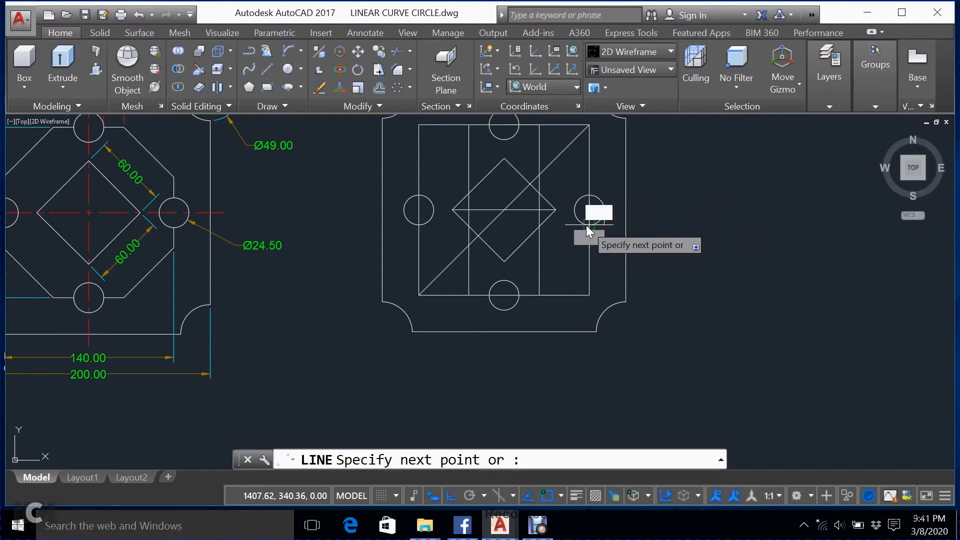
click(586, 225)
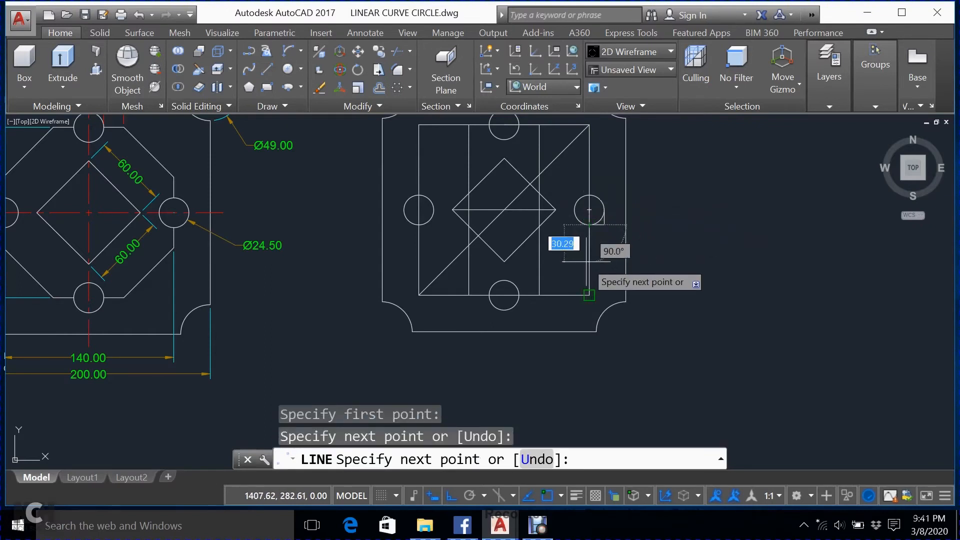
scroll(587, 261, down, 1)
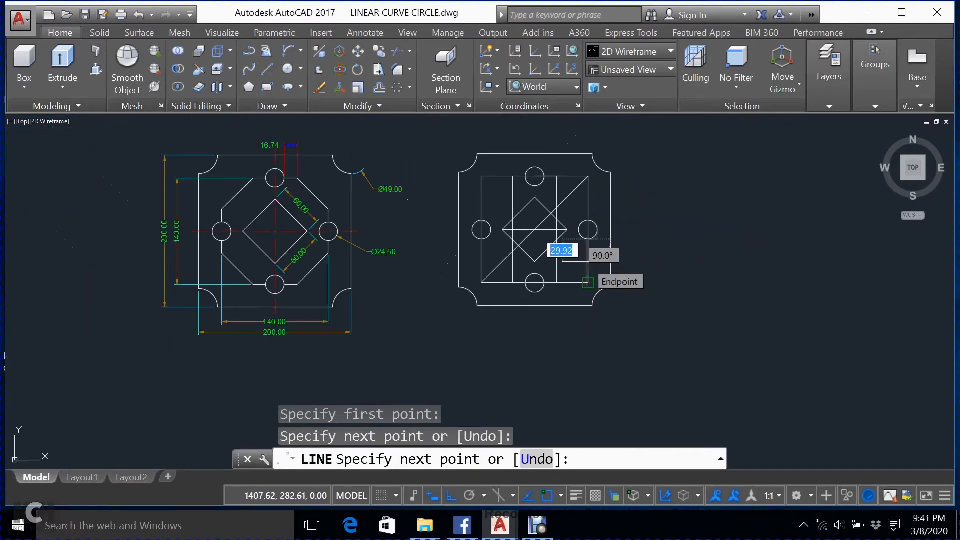
text(16.74)
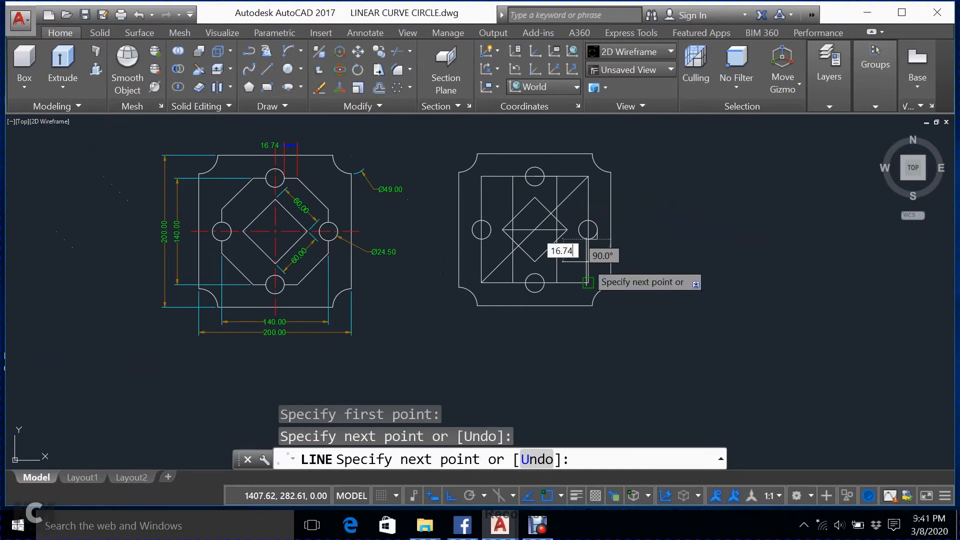
key(Return)
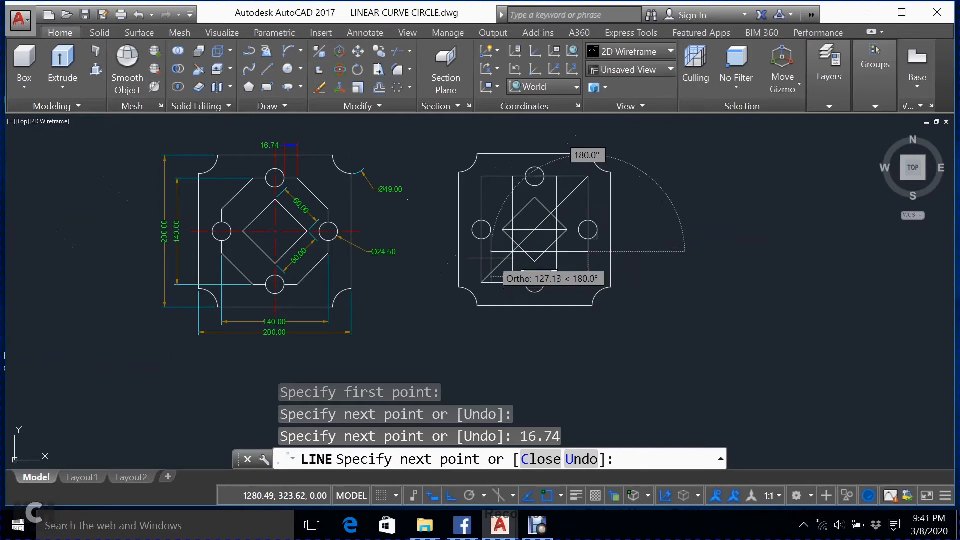
click(481, 252)
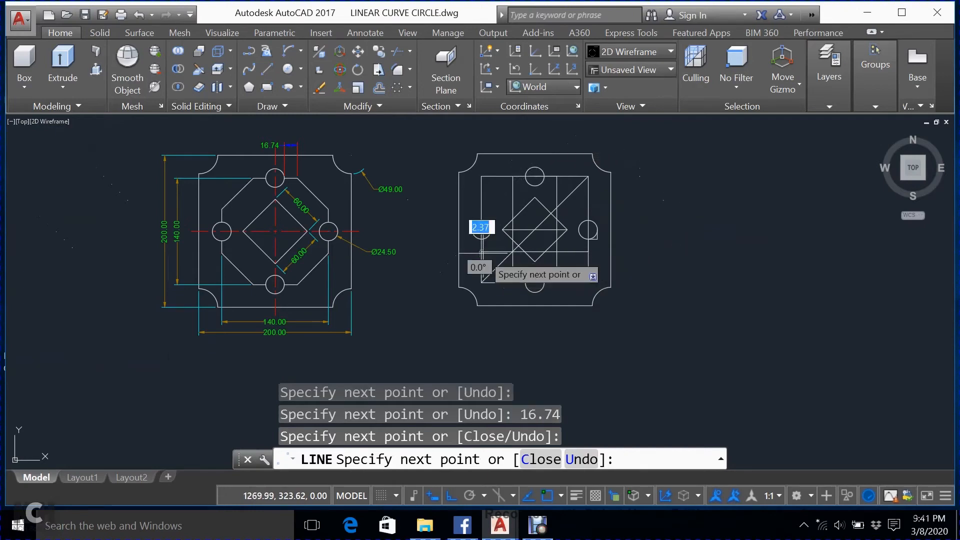
key(Escape)
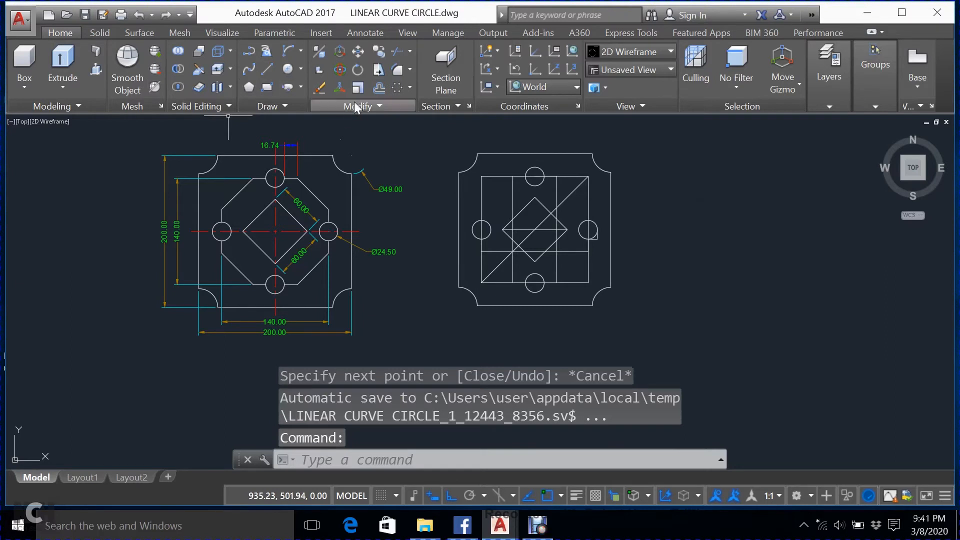
Step: Try to mirror the lower horizontal line across the horizontal axis through the left-hand edge circle's centre
text(M)
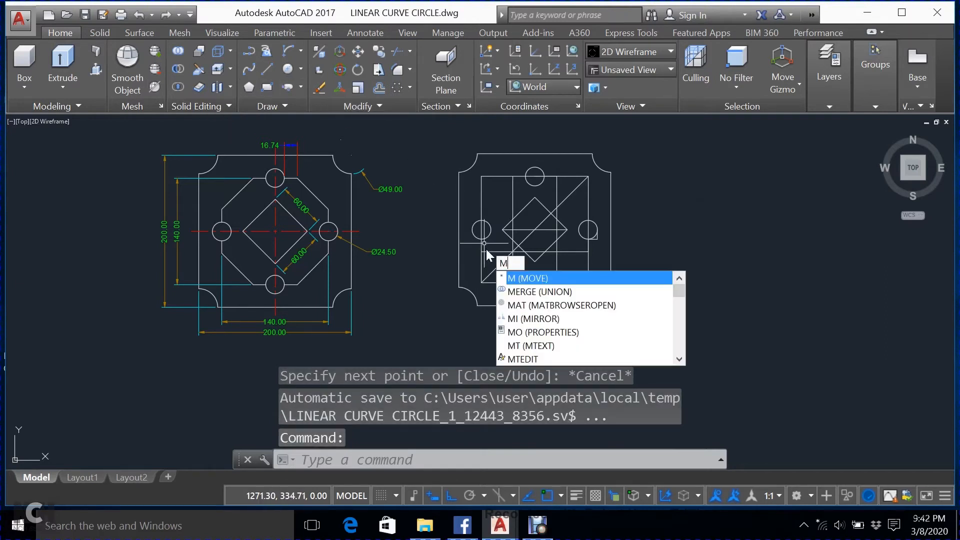
text(O)
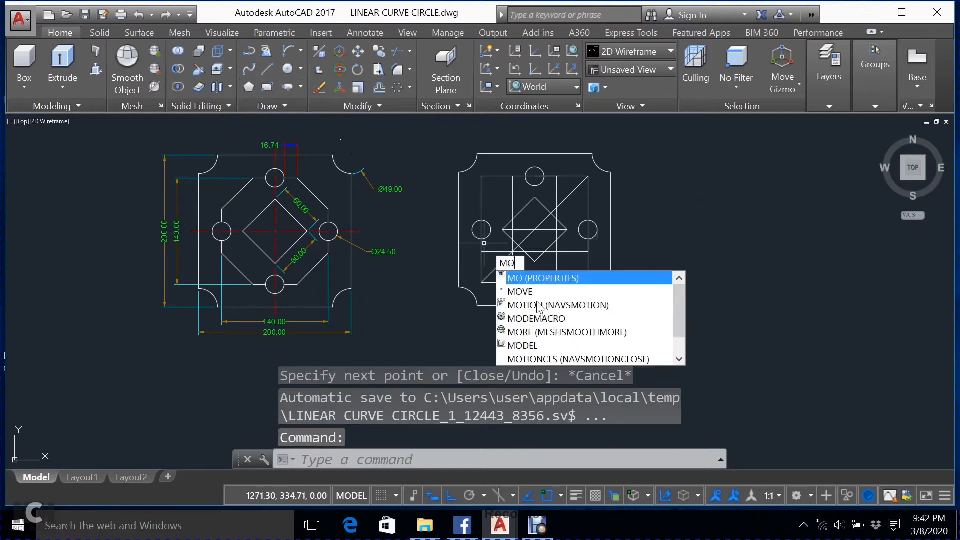
key(BackSpace)
text(I)
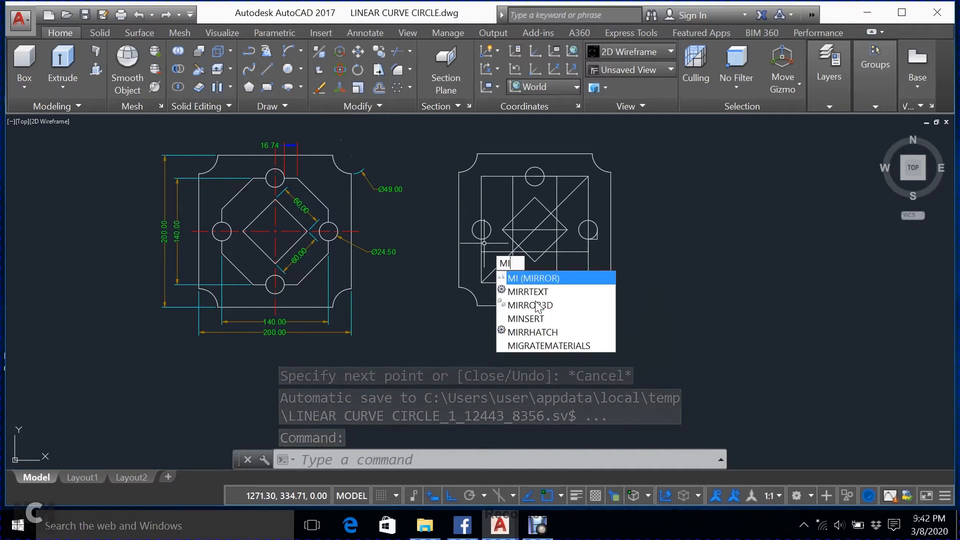
click(540, 278)
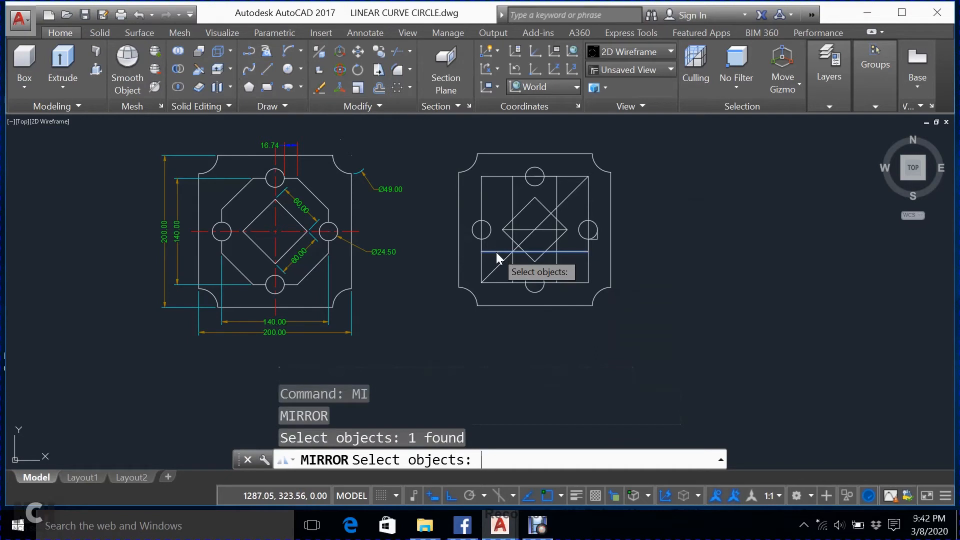
key(Return)
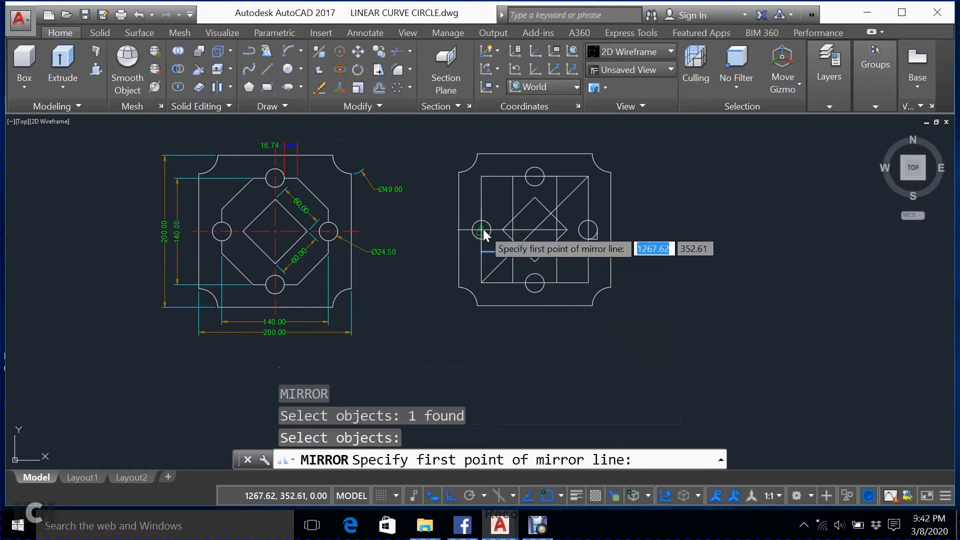
click(483, 232)
click(416, 230)
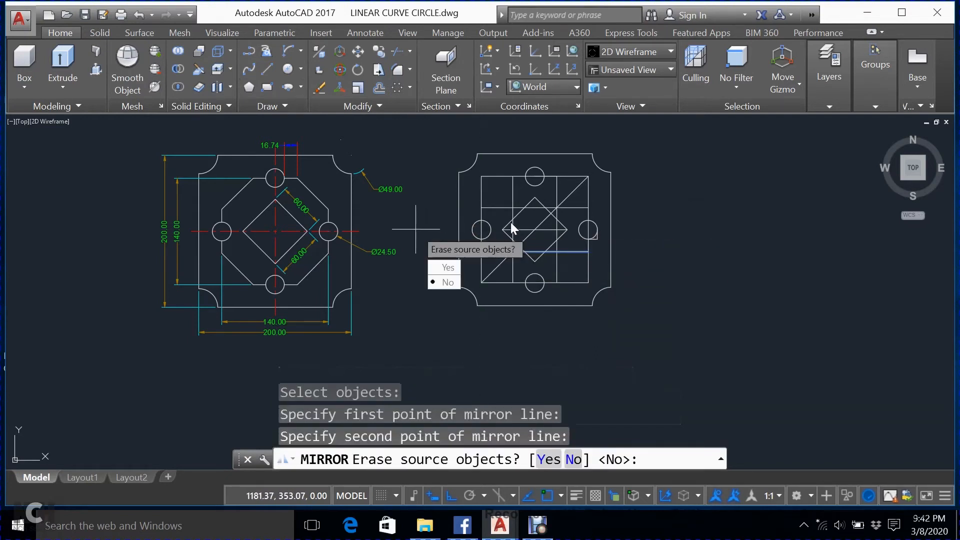
key(Escape)
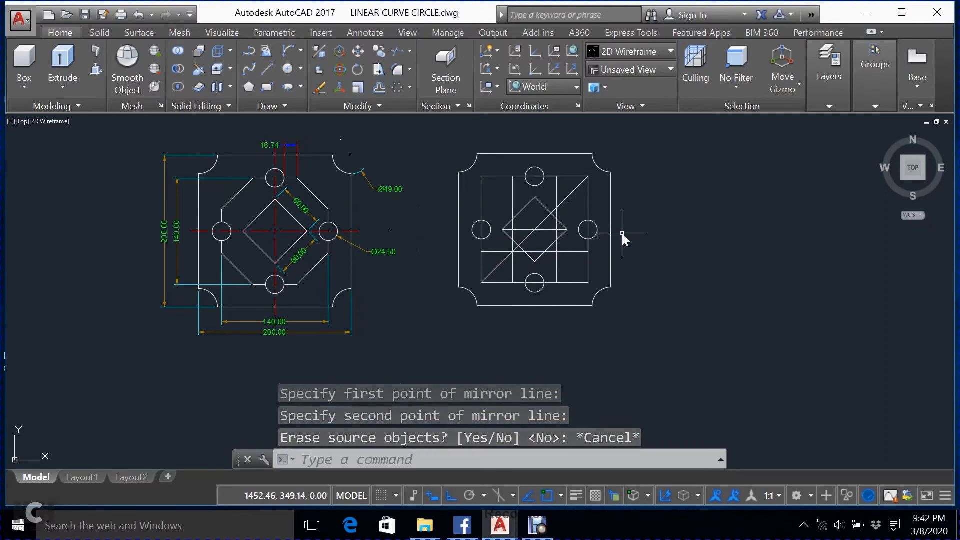
Step: Mirror the lower horizontal line across the horizontal axis through the left-hand edge circle's centre, keeping the original
text(MI)
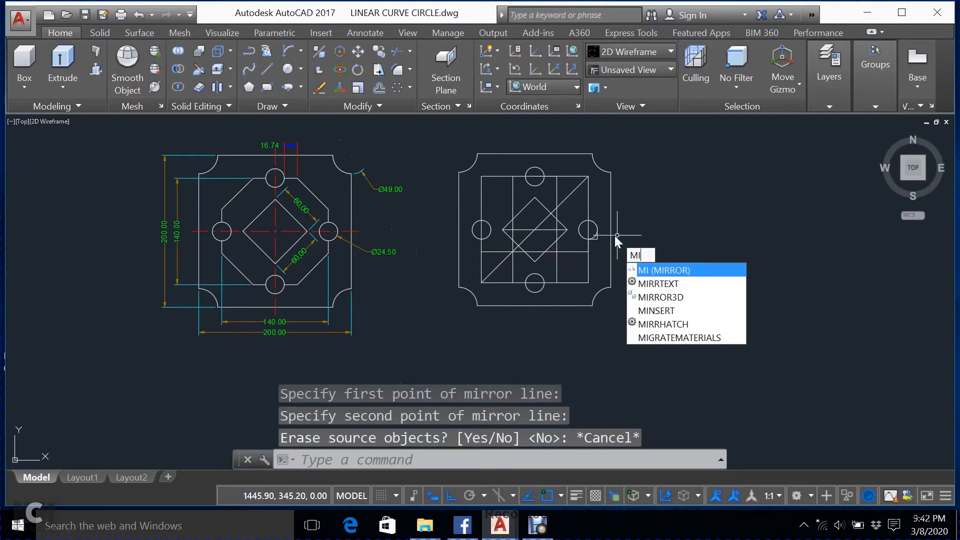
key(Return)
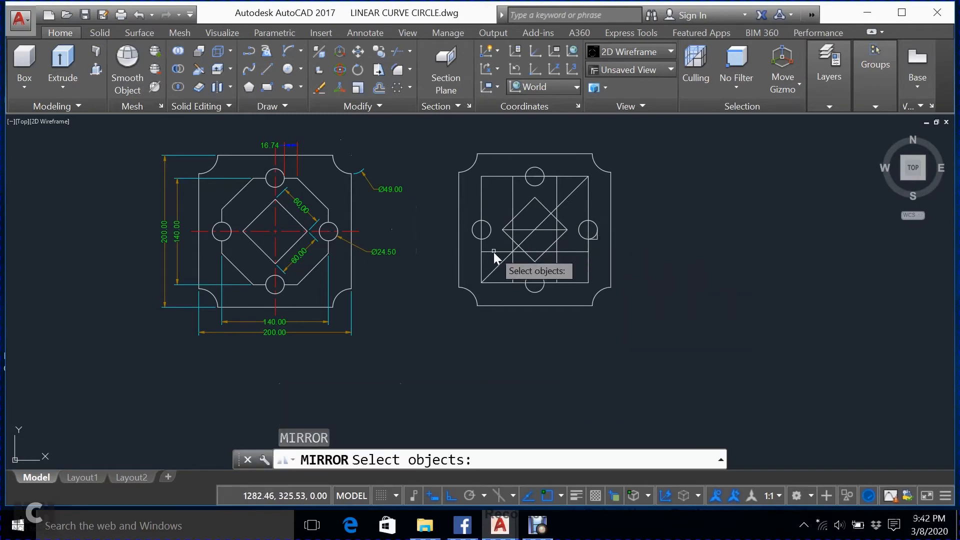
click(493, 252)
key(Return)
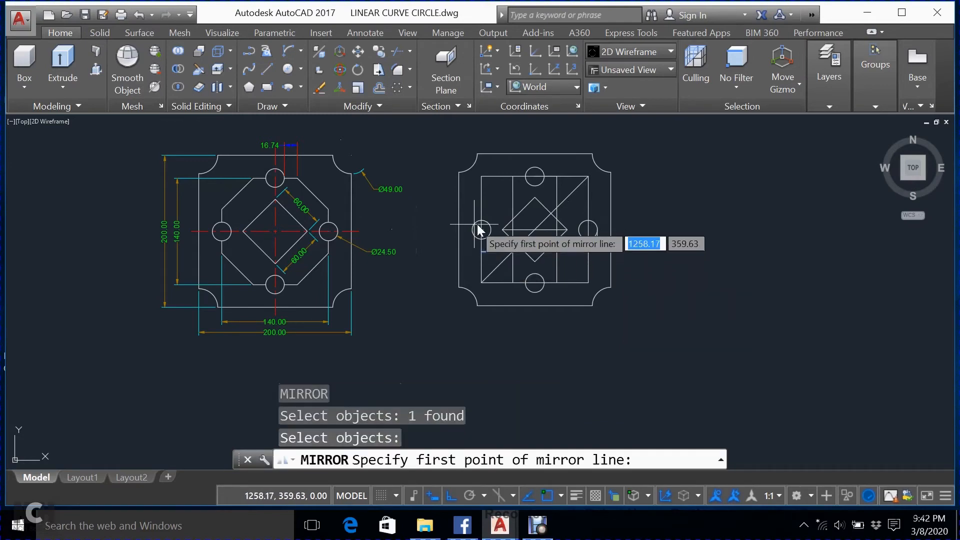
click(481, 230)
click(439, 233)
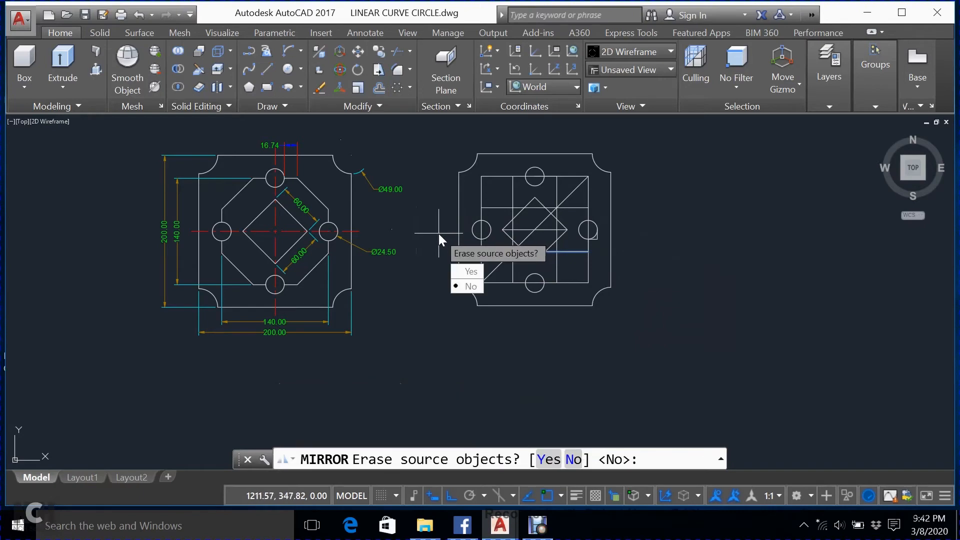
text(n)
key(Return)
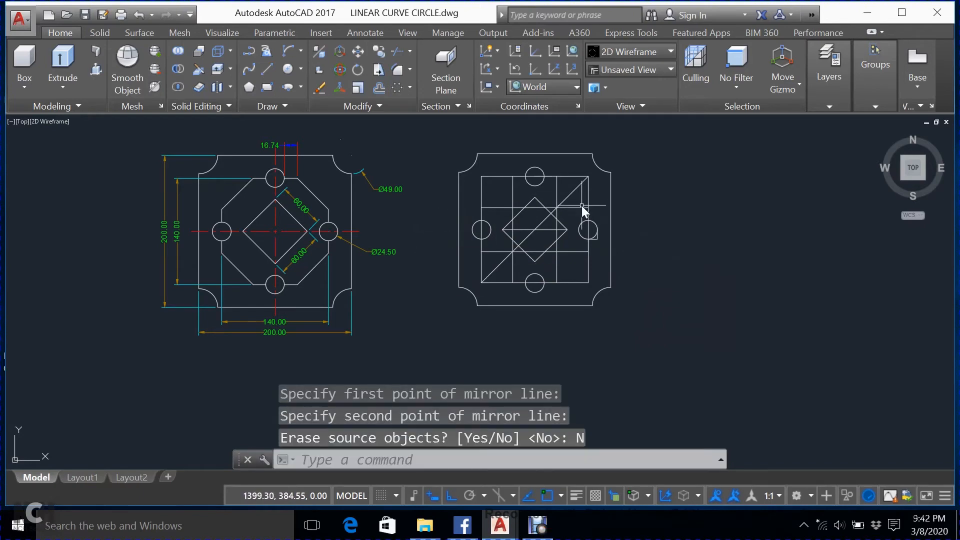
Step: Draw a diagonal line across the inner square's upper-left corner, joining the ends of the upper horizontal and left vertical construction lines
scroll(581, 206, up, 2)
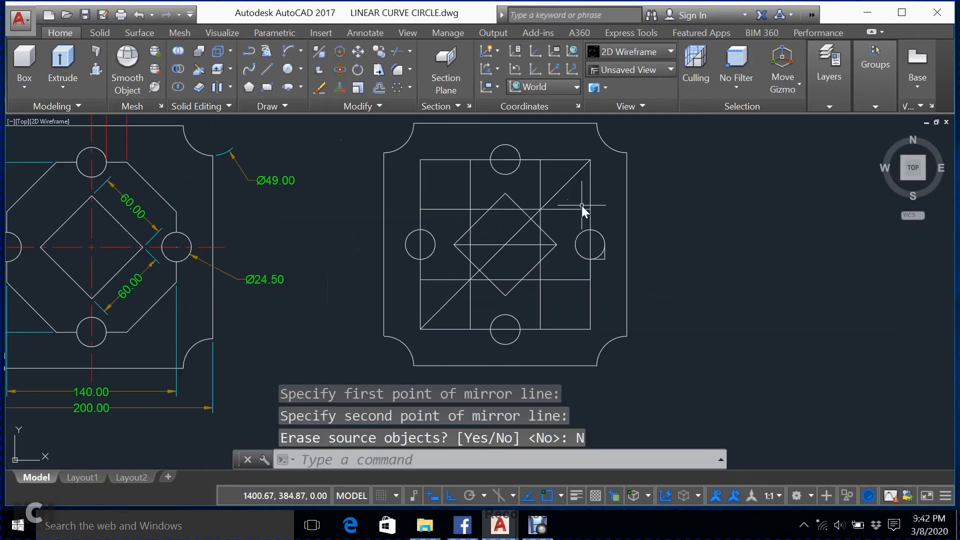
click(268, 68)
scroll(453, 182, down, 2)
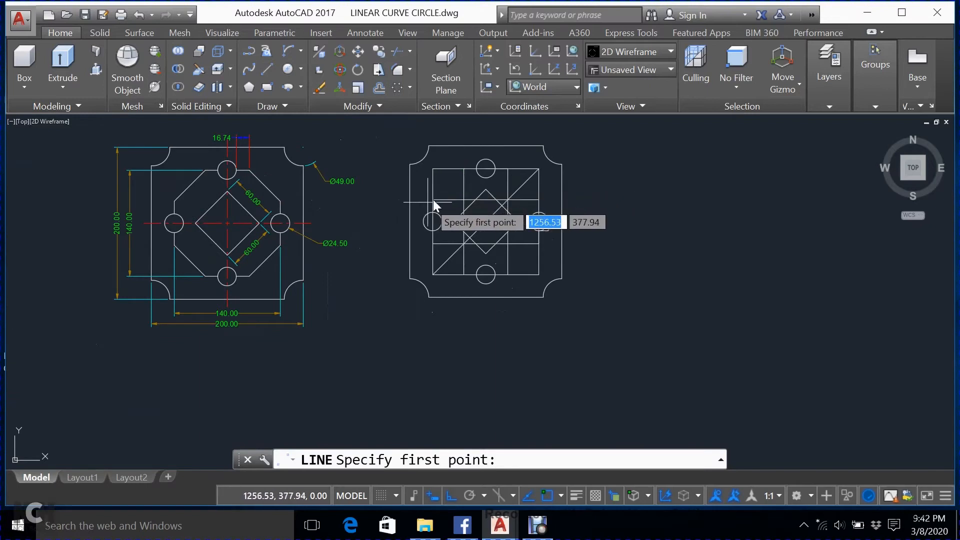
click(464, 198)
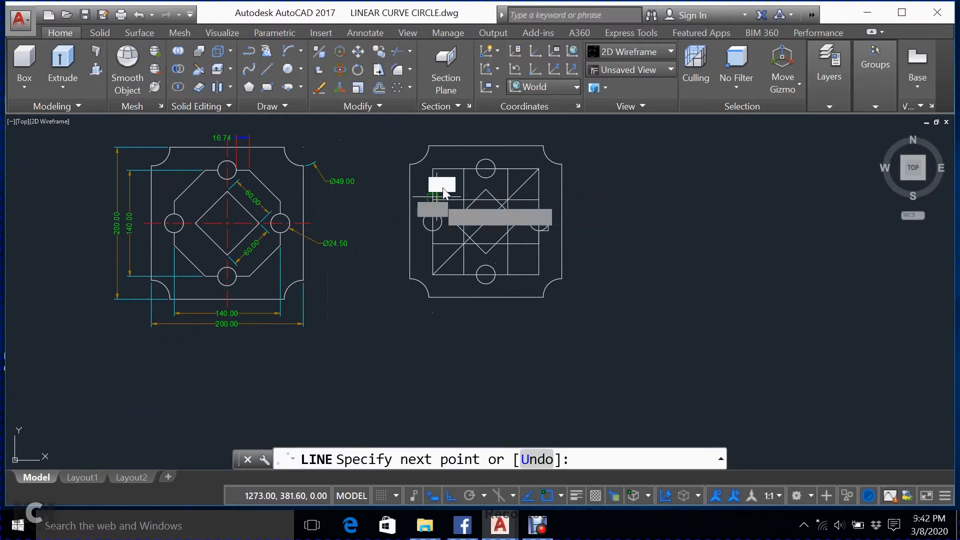
click(465, 167)
key(Escape)
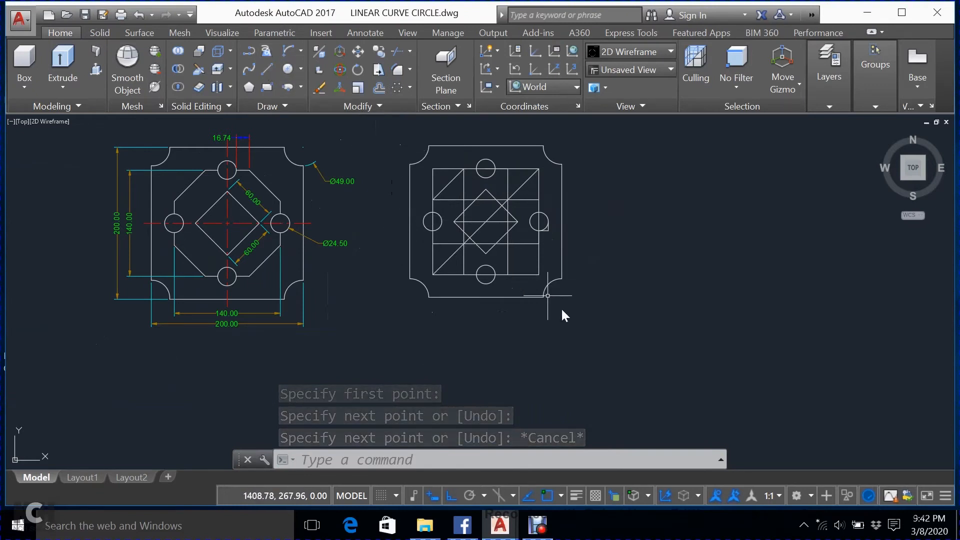
Step: Mirror the upper-left corner diagonal across the plate's vertical centre axis, keeping the original
click(452, 183)
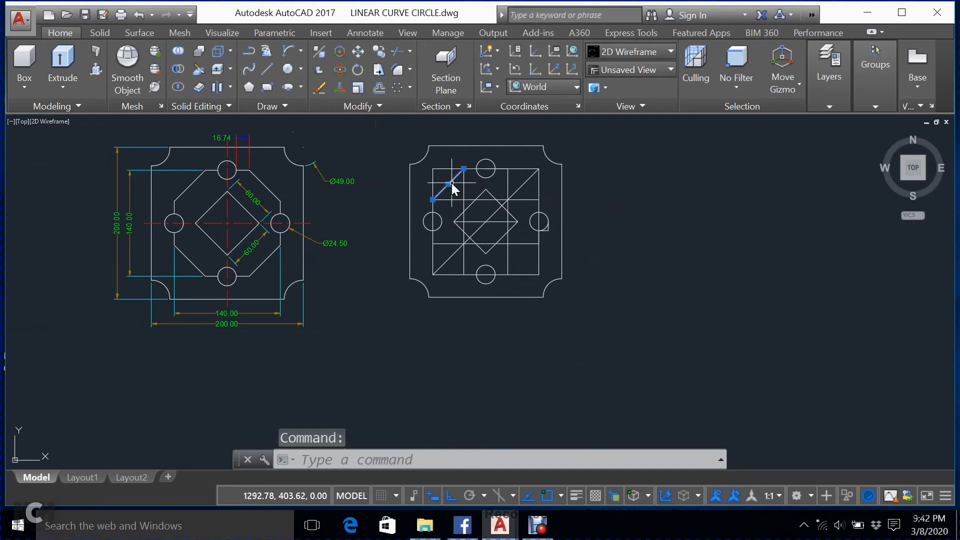
text(MI)
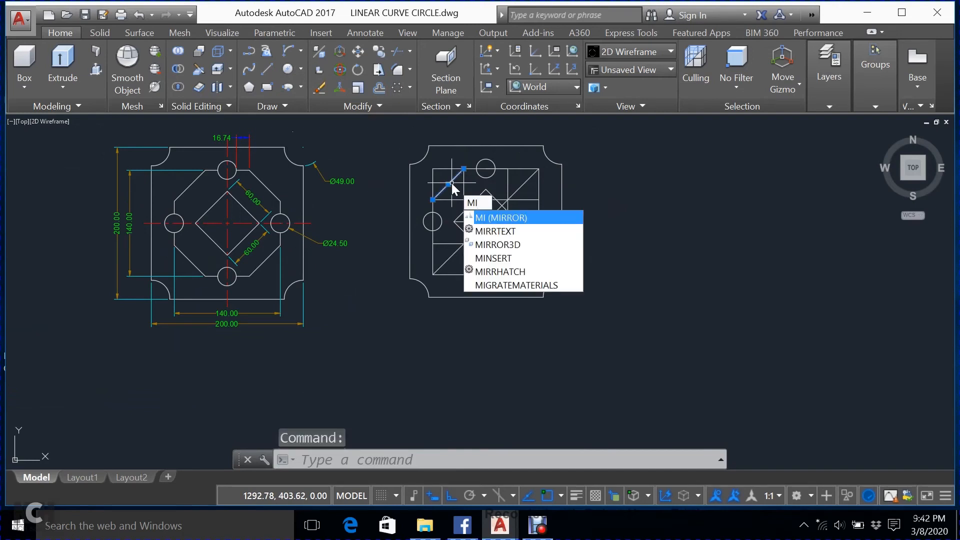
key(Return)
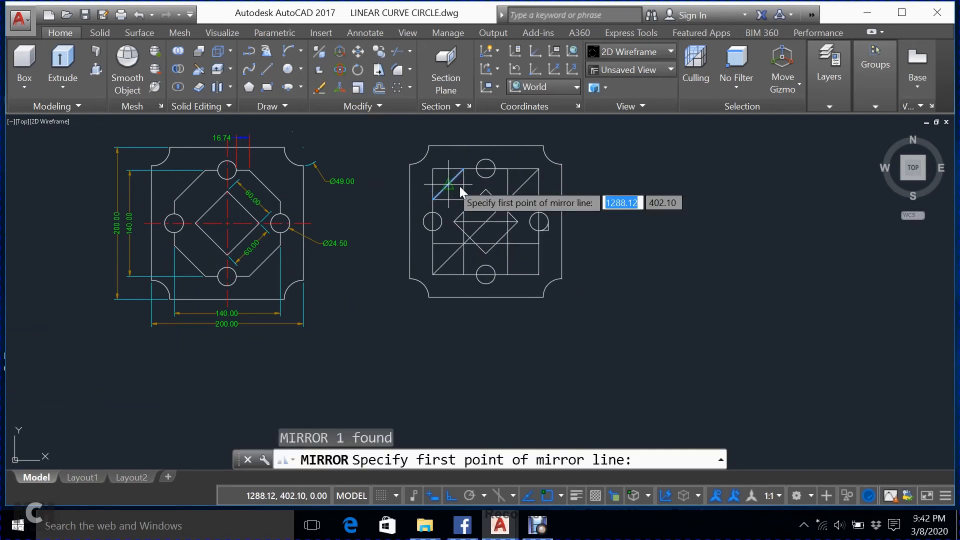
click(490, 201)
click(487, 239)
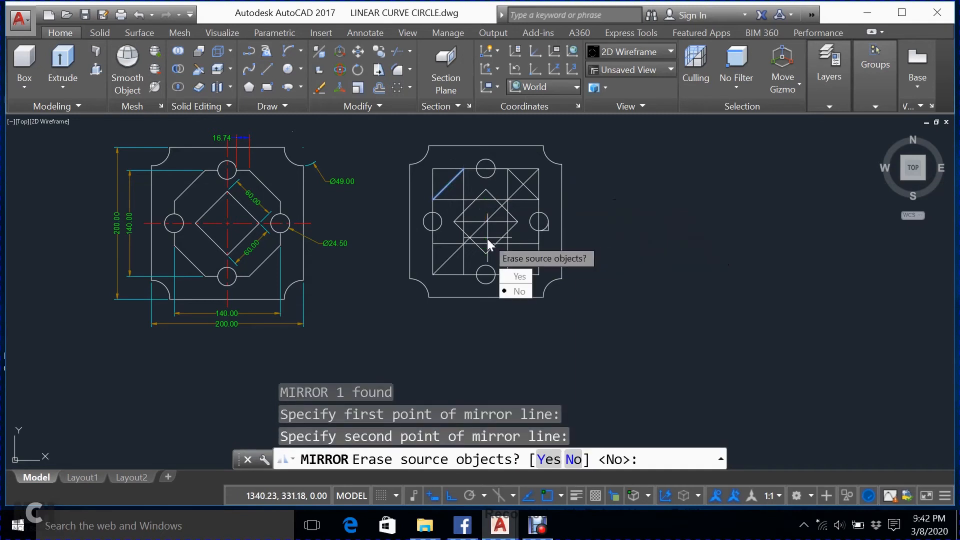
click(508, 289)
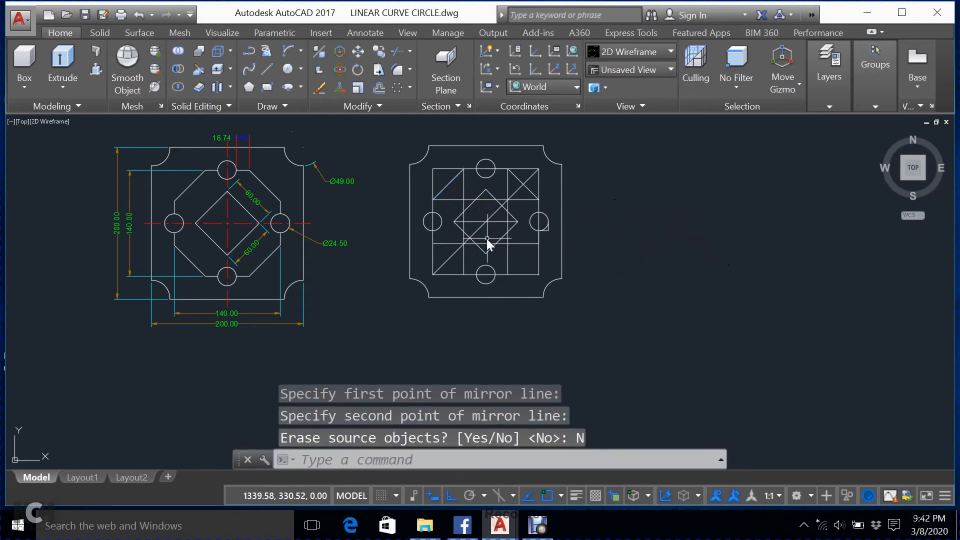
click(452, 173)
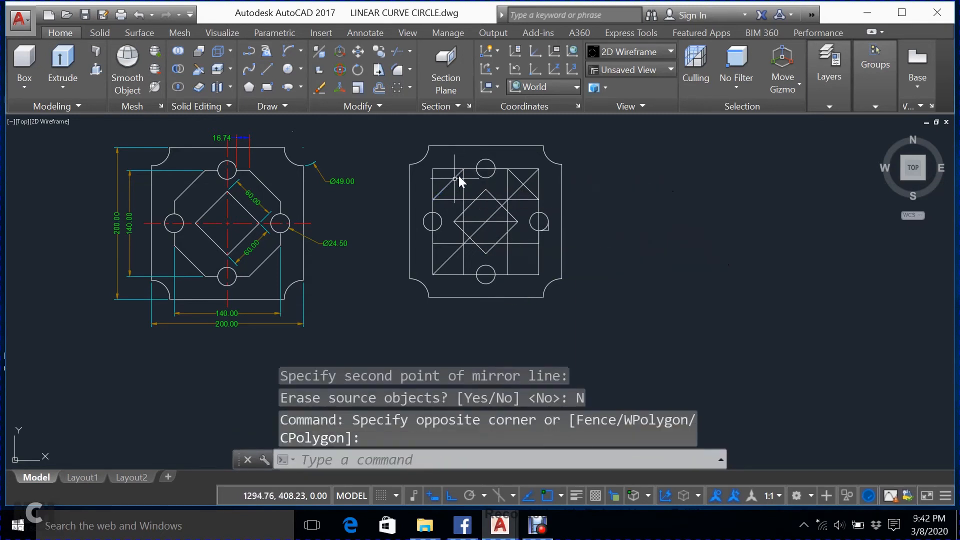
click(459, 175)
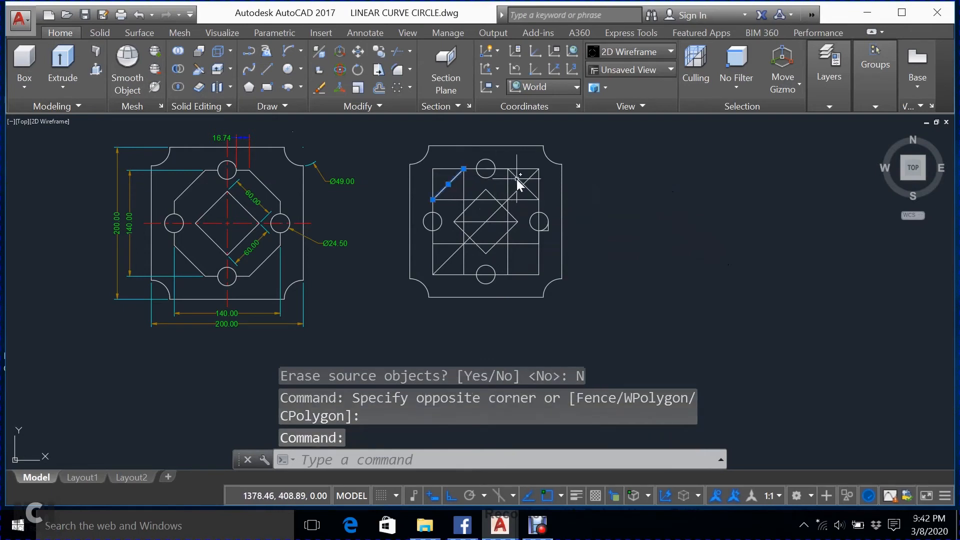
click(517, 178)
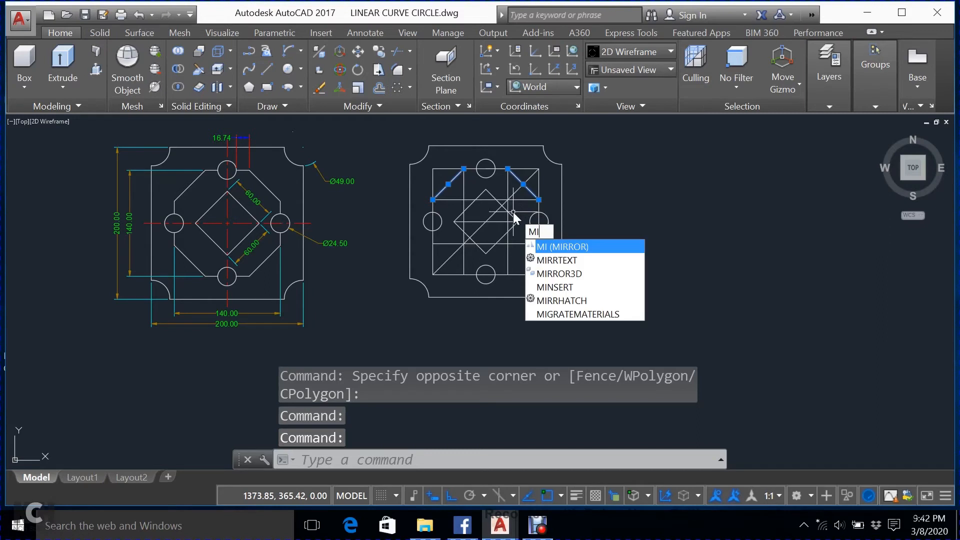
key(Return)
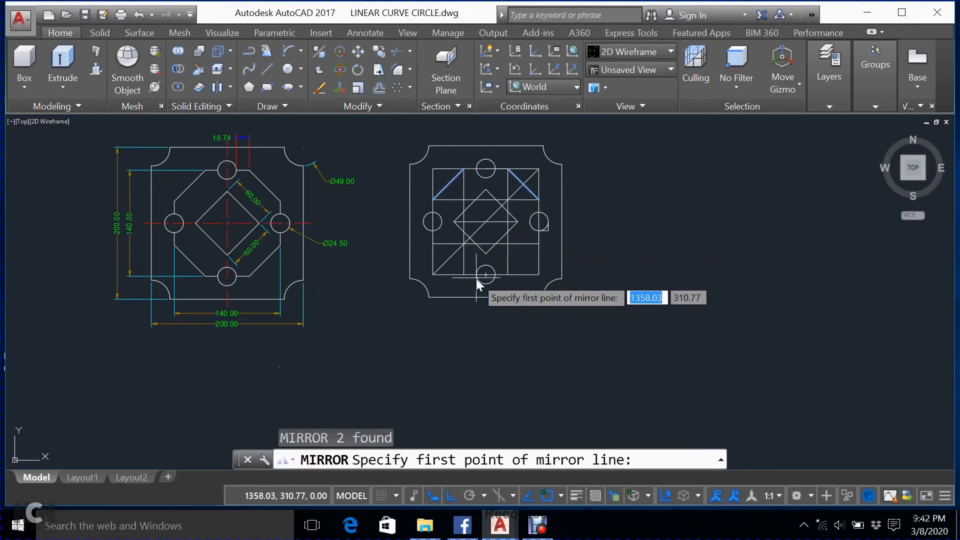
click(482, 275)
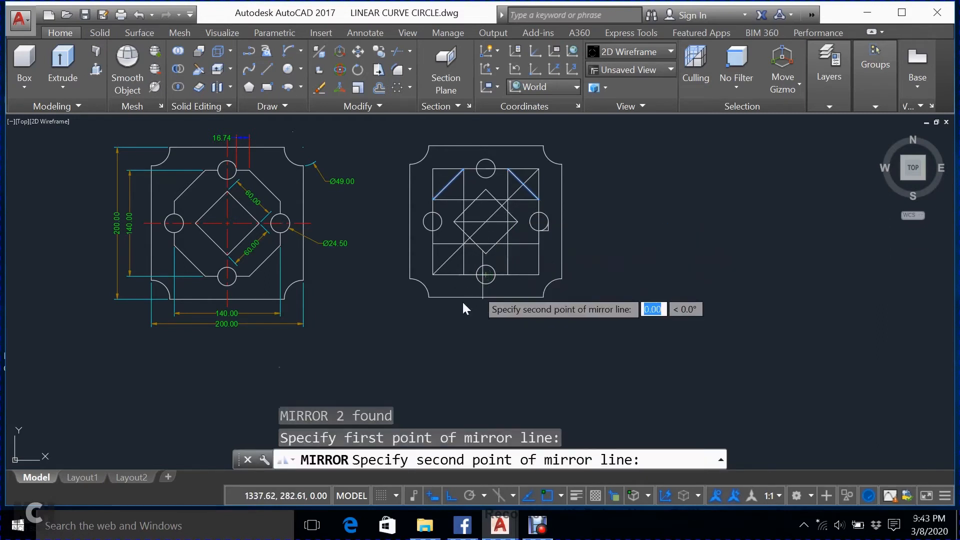
click(443, 338)
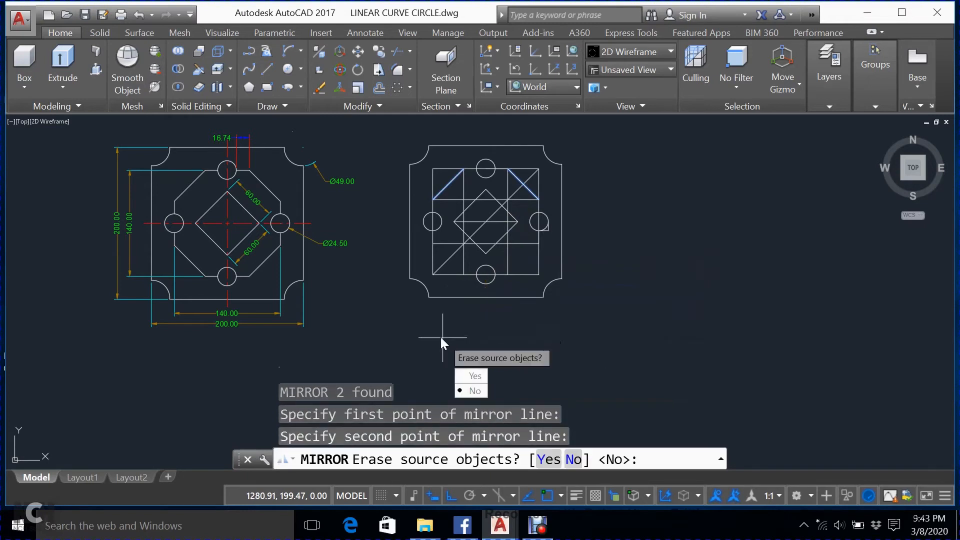
key(Escape)
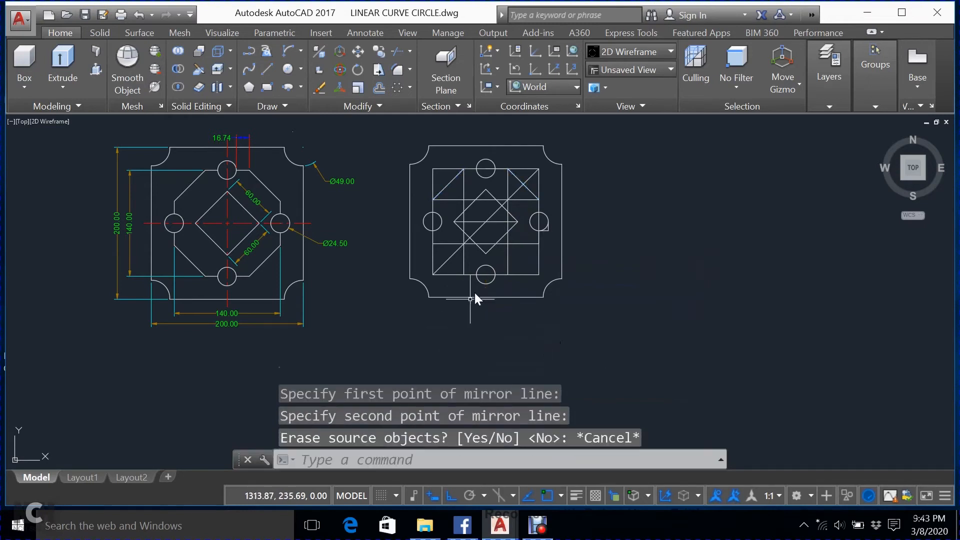
Step: Mirror the upper-left corner diagonal across the horizontal axis through the right-hand edge circle's centre, keeping the original
click(446, 188)
text(MI)
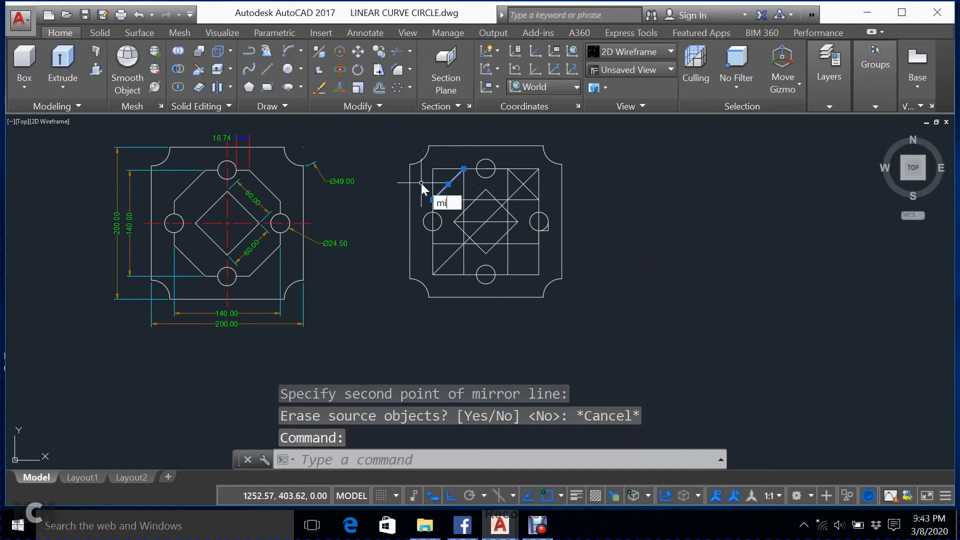
key(Return)
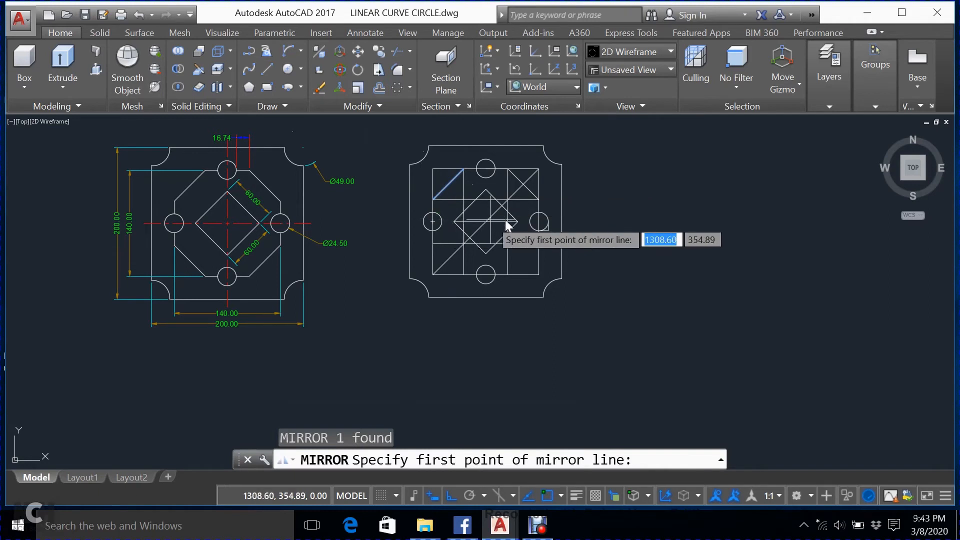
click(538, 222)
click(662, 209)
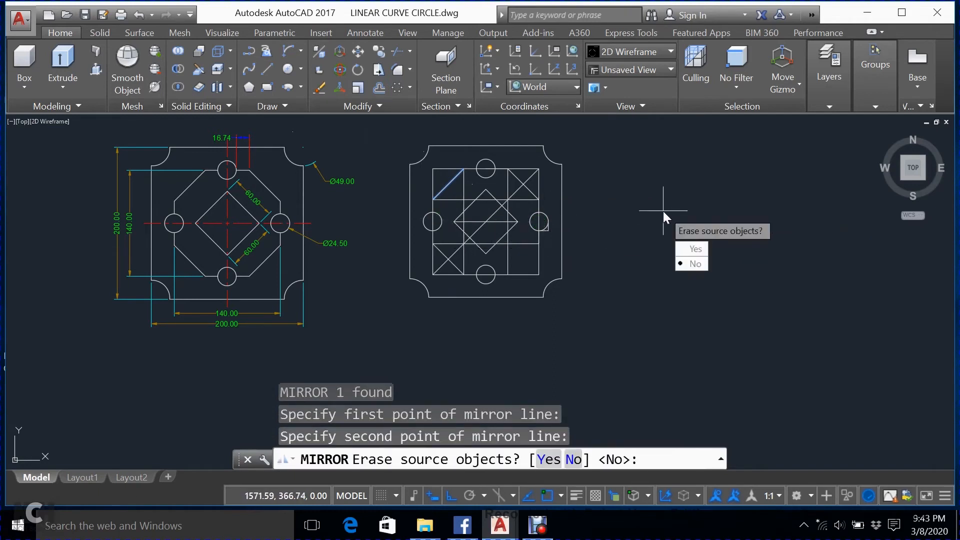
click(694, 265)
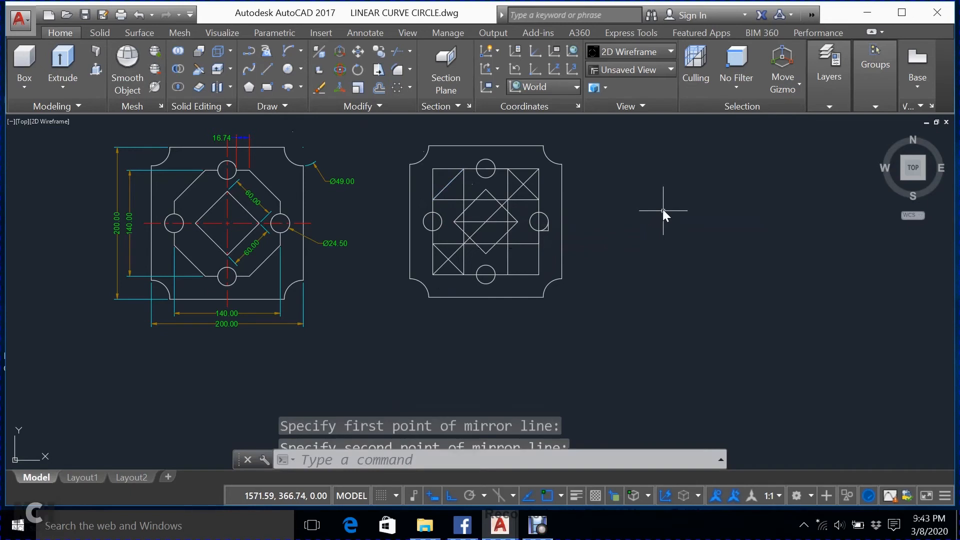
Step: Mirror the lower-left corner diagonal across the vertical axis through the upper edge circle's centre, keeping the original
click(451, 264)
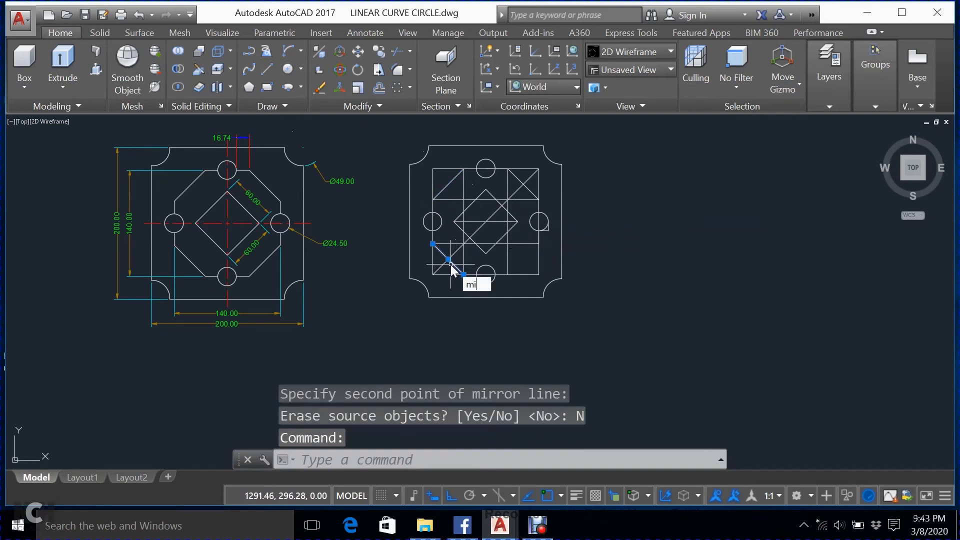
text(mi)
key(Return)
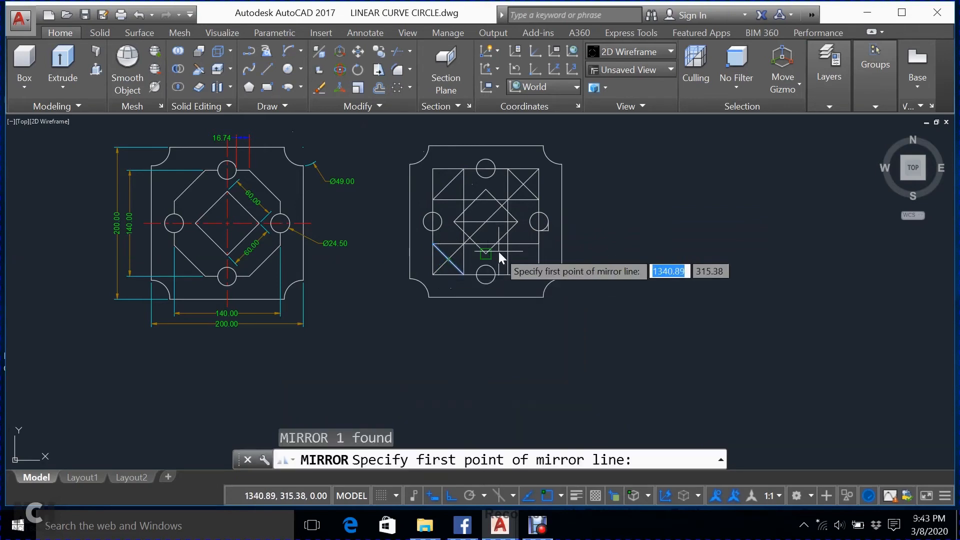
click(487, 173)
click(488, 118)
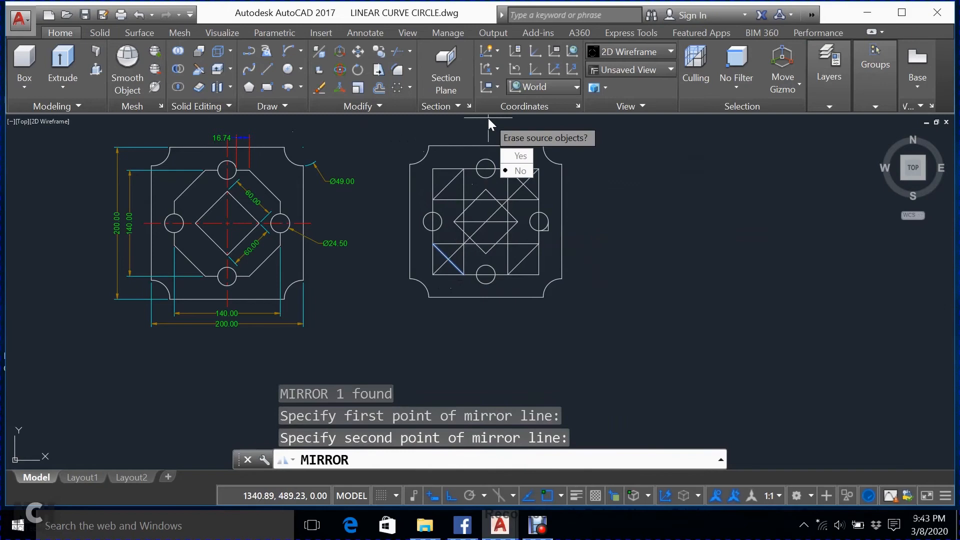
click(519, 170)
key(Escape)
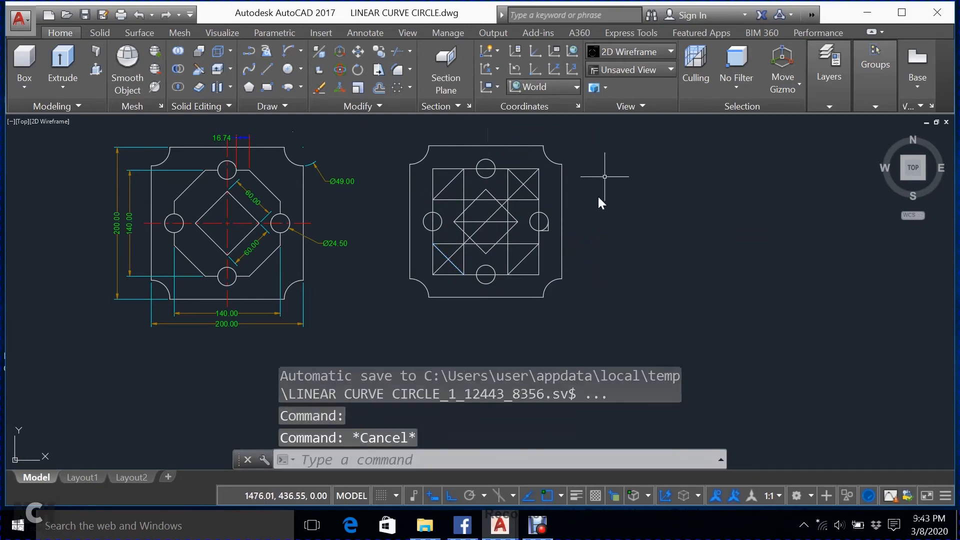
Step: Erase the inner square's long diagonal and the horizontal line across the rotated central square
click(510, 224)
click(486, 215)
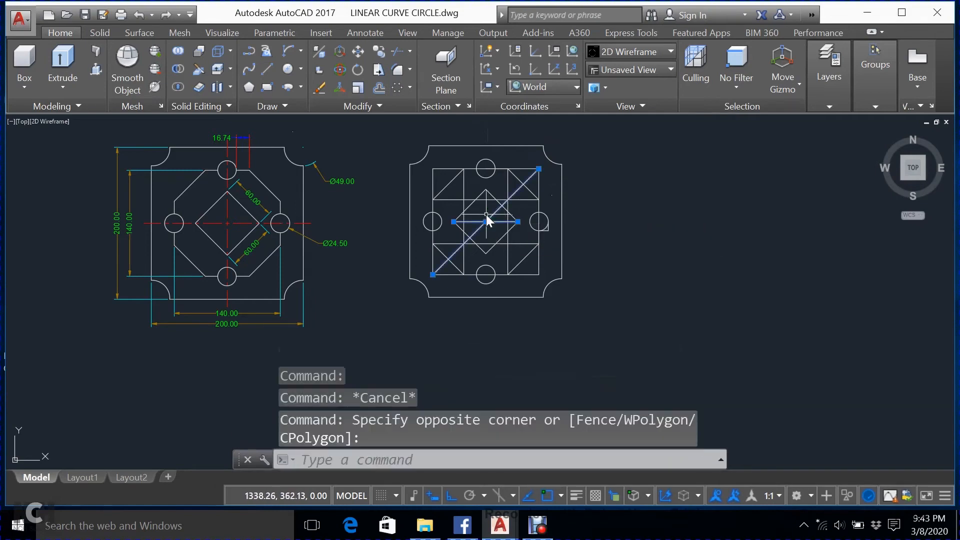
text(E)
key(Return)
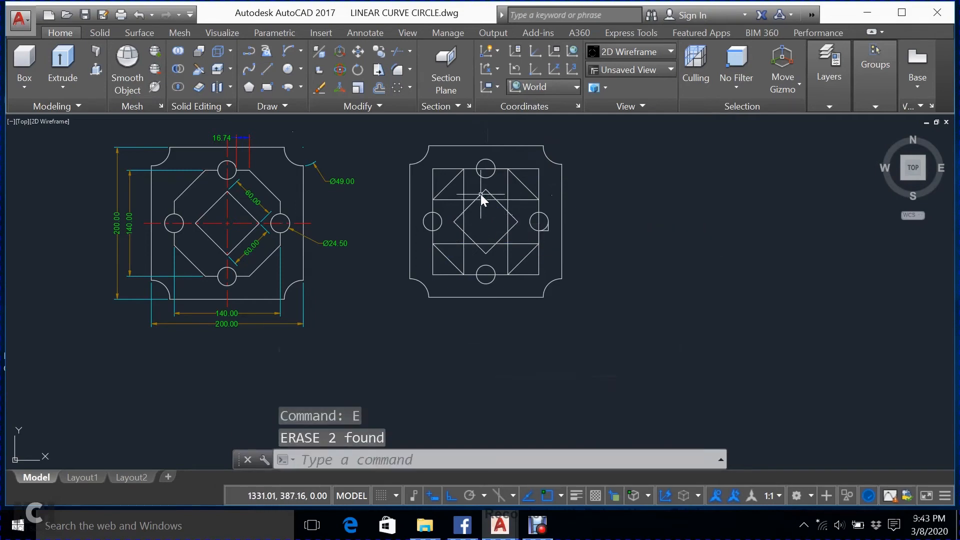
Step: Erase the two horizontal and two vertical construction lines that connect the corner diagonals inside the inner square
click(486, 201)
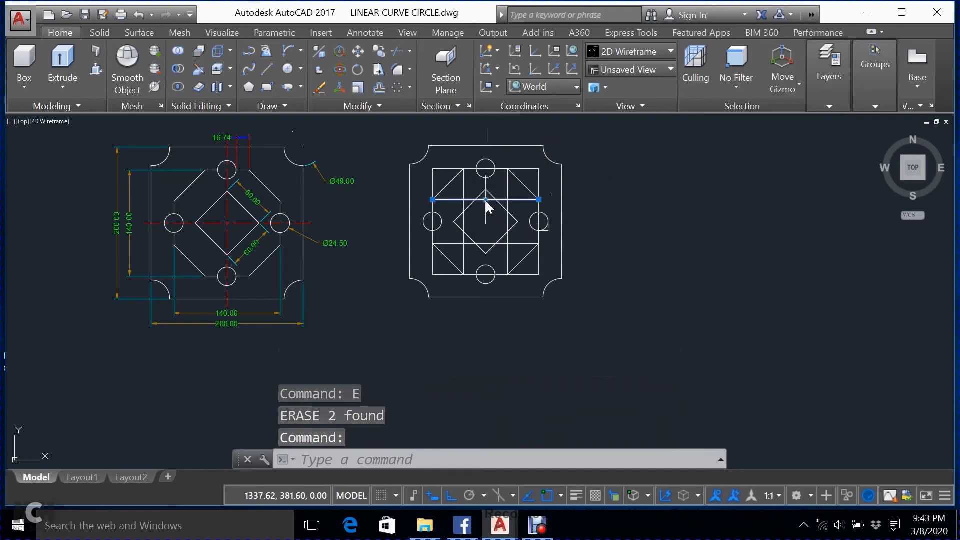
text(E)
key(Return)
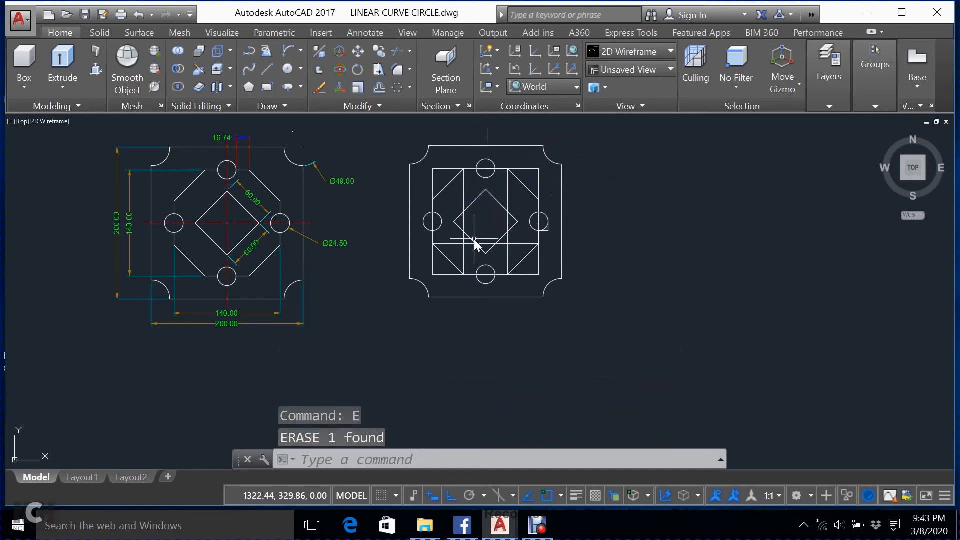
click(519, 204)
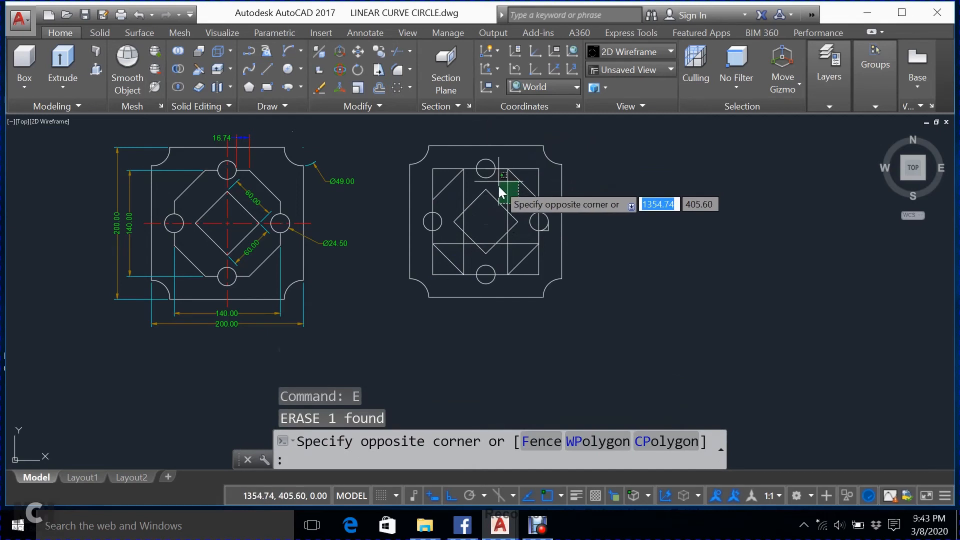
click(505, 197)
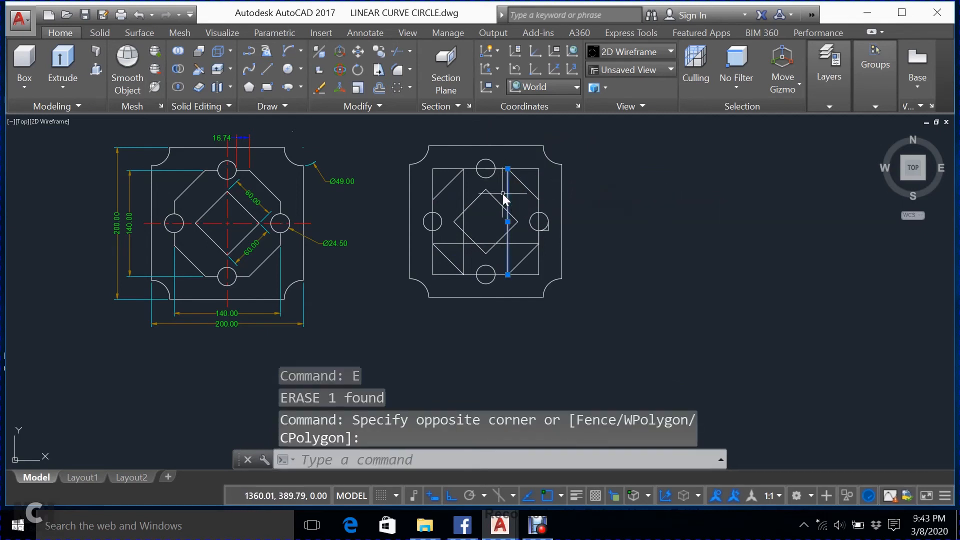
click(464, 196)
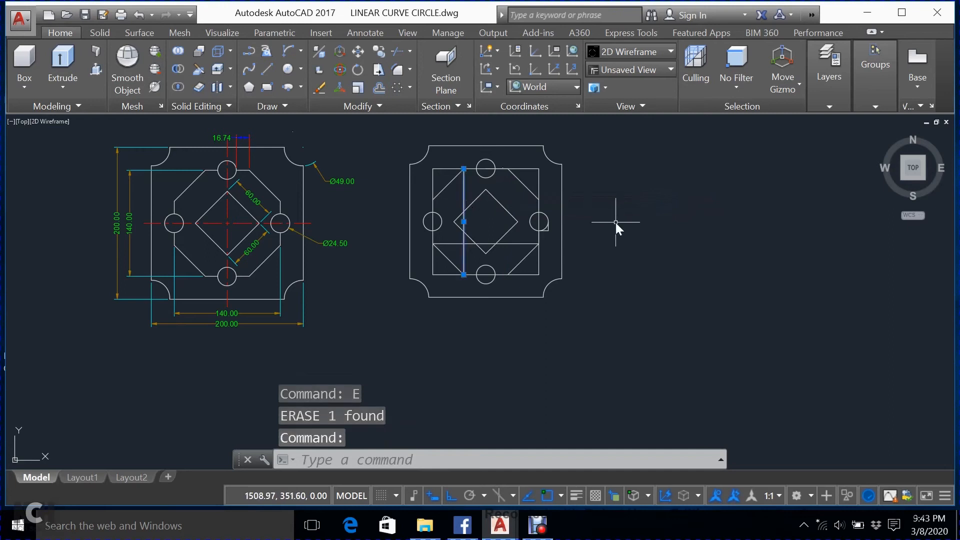
text(e)
key(Return)
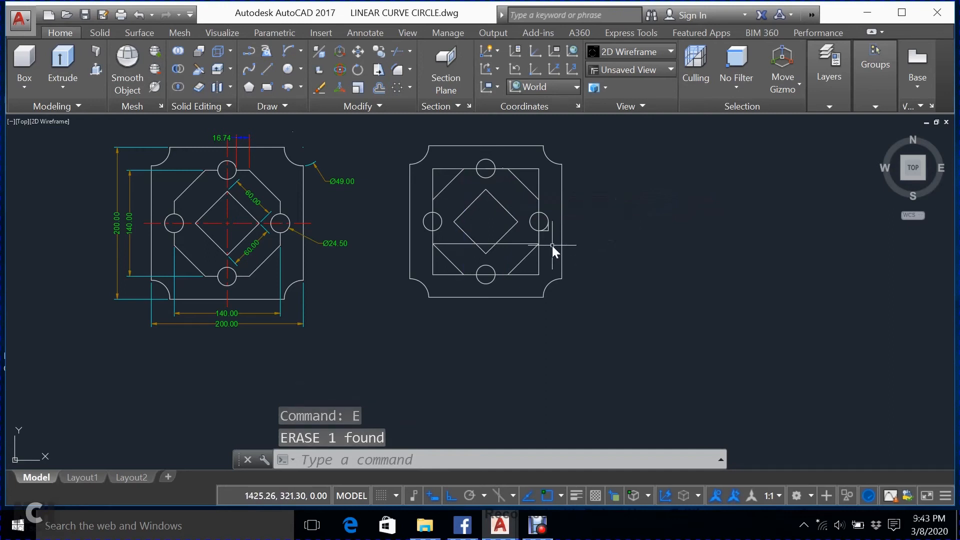
click(531, 239)
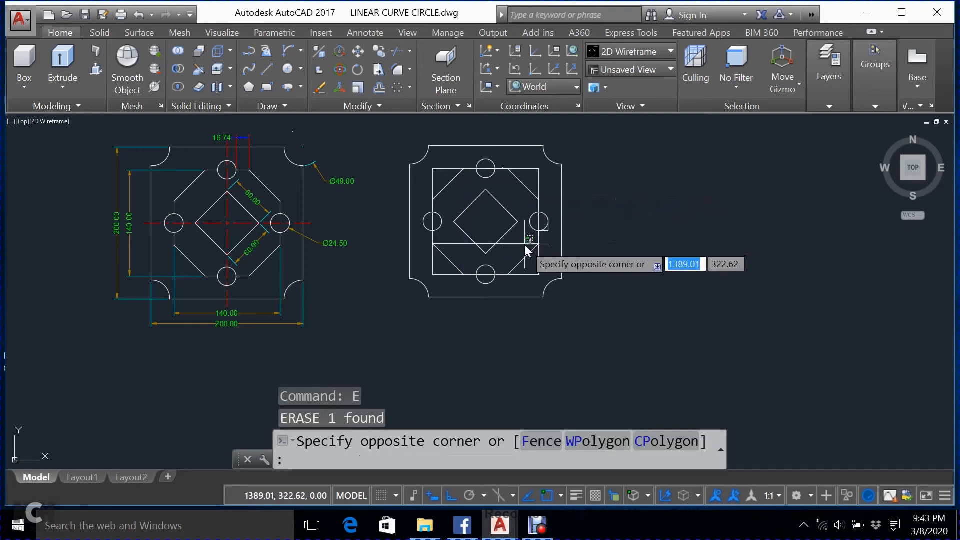
click(524, 245)
text(e)
key(Return)
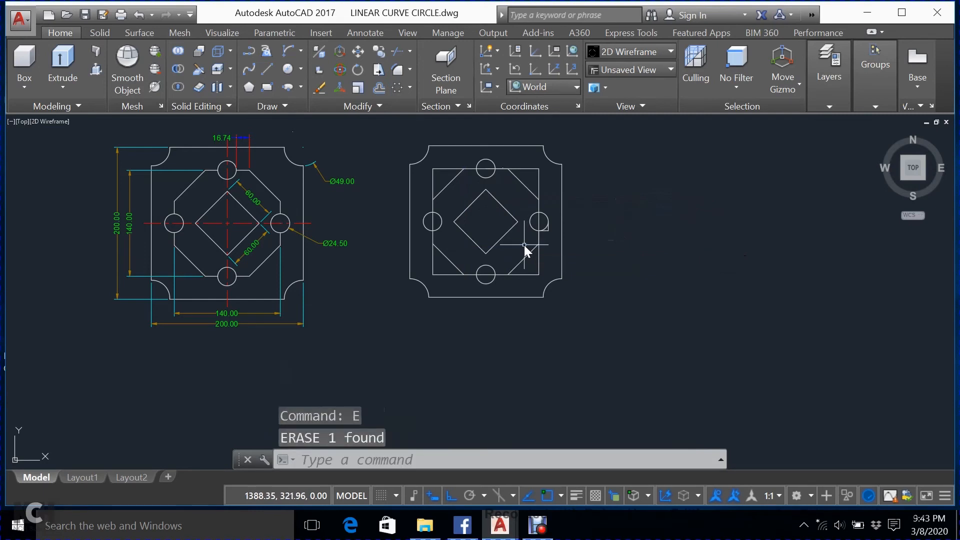
Step: Erase the two short leftover lines beside the right-hand edge circle
click(551, 239)
click(546, 231)
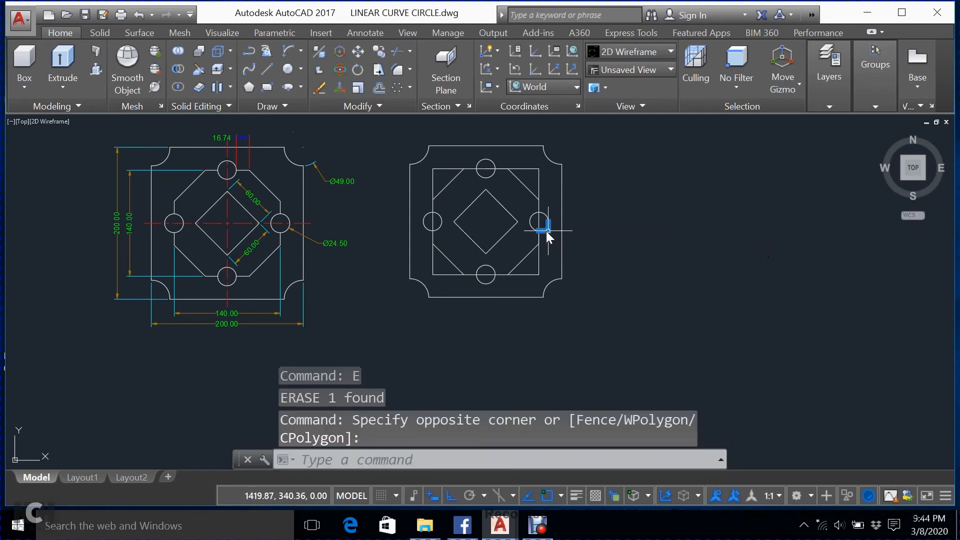
text(e)
key(Return)
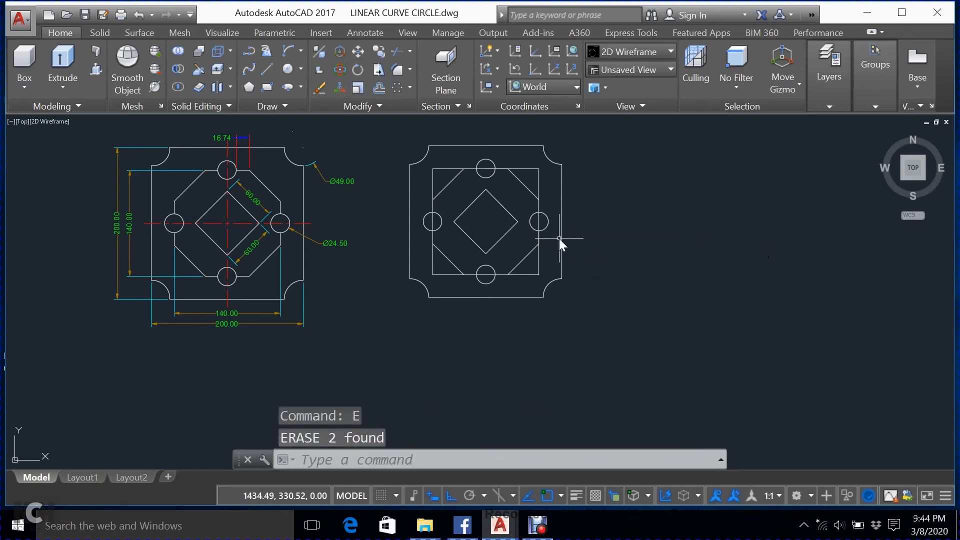
Step: Trim off the inner square's four corners outside the corner diagonals, using the four diagonals as cutting edges
text(RE)
key(BackSpace)
key(BackSpace)
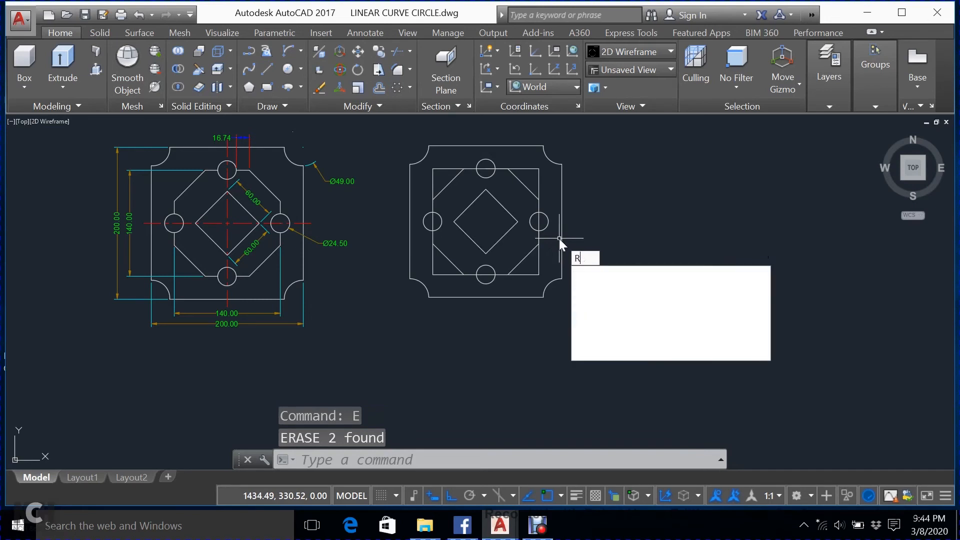
text(TR)
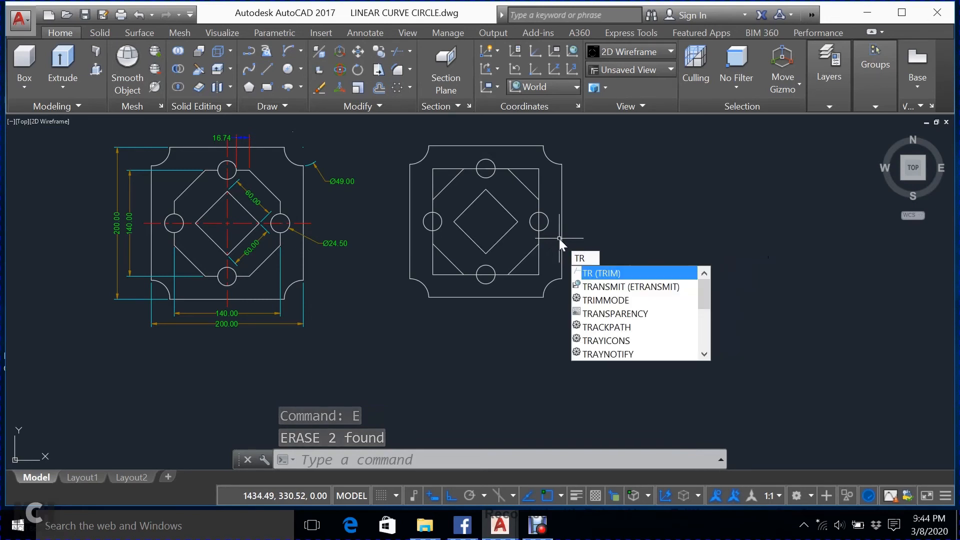
key(Return)
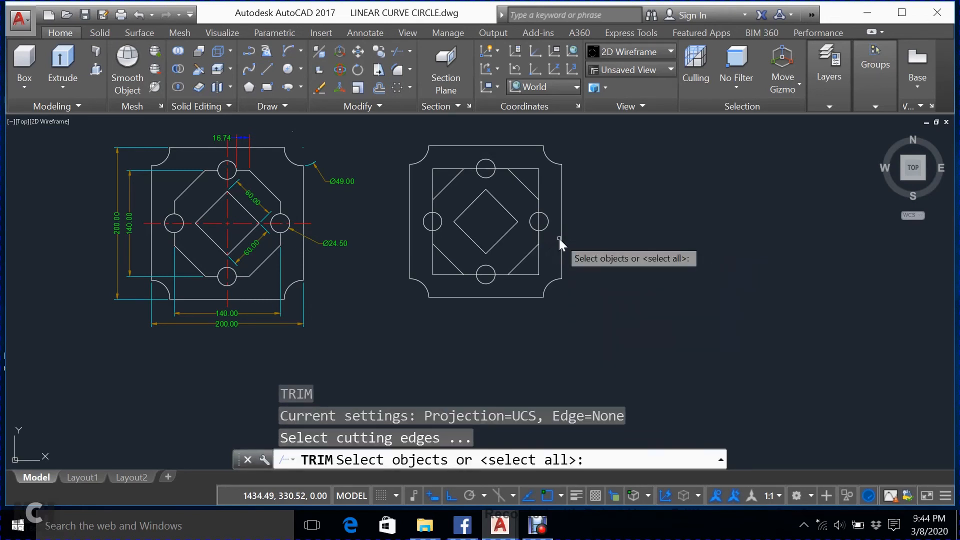
click(533, 194)
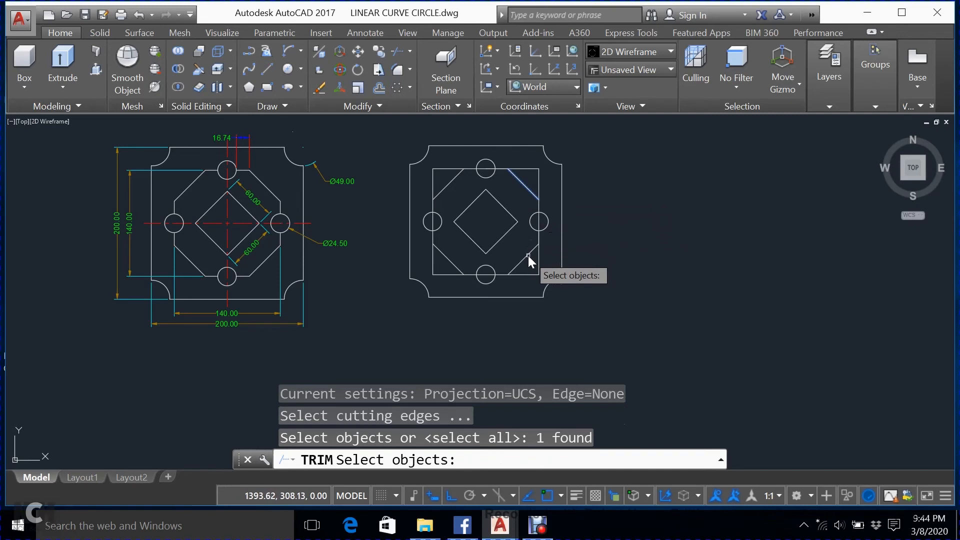
click(528, 256)
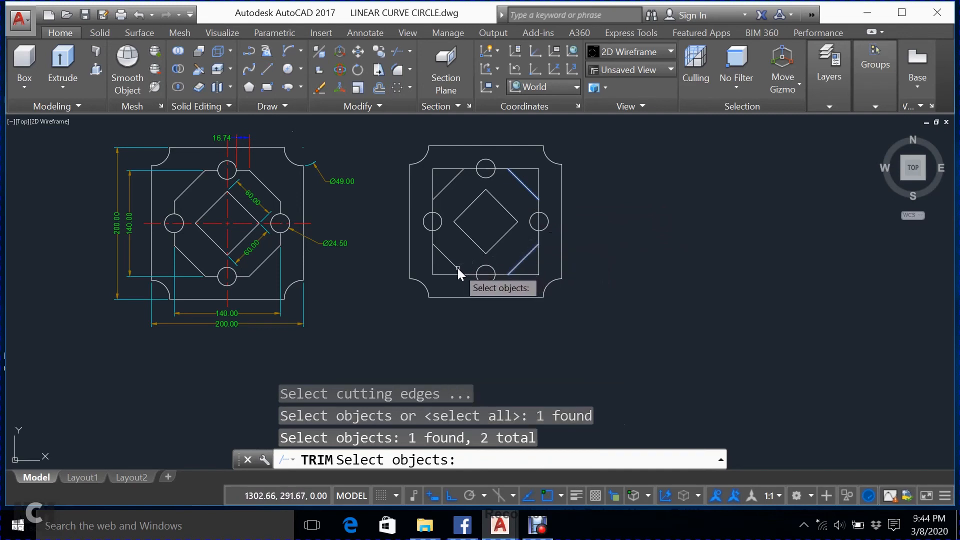
click(458, 269)
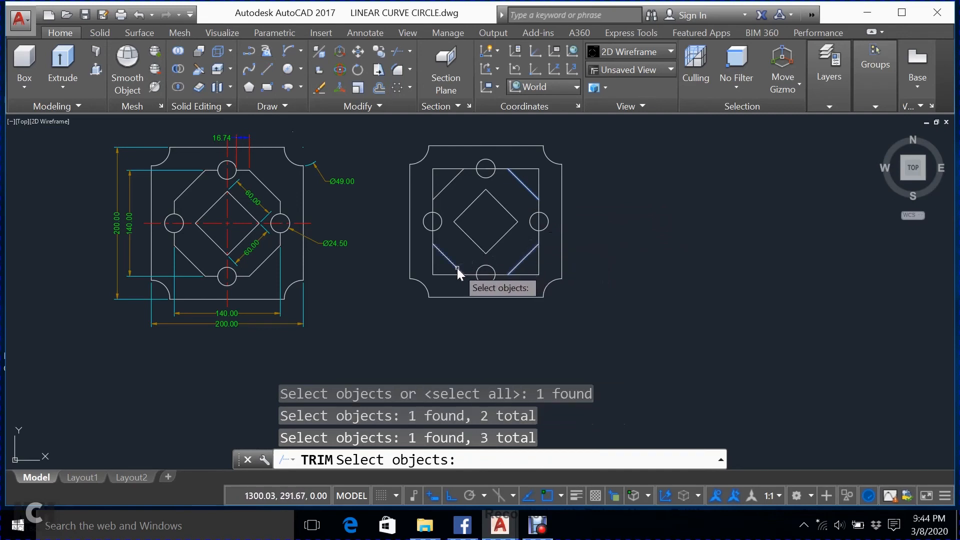
click(450, 184)
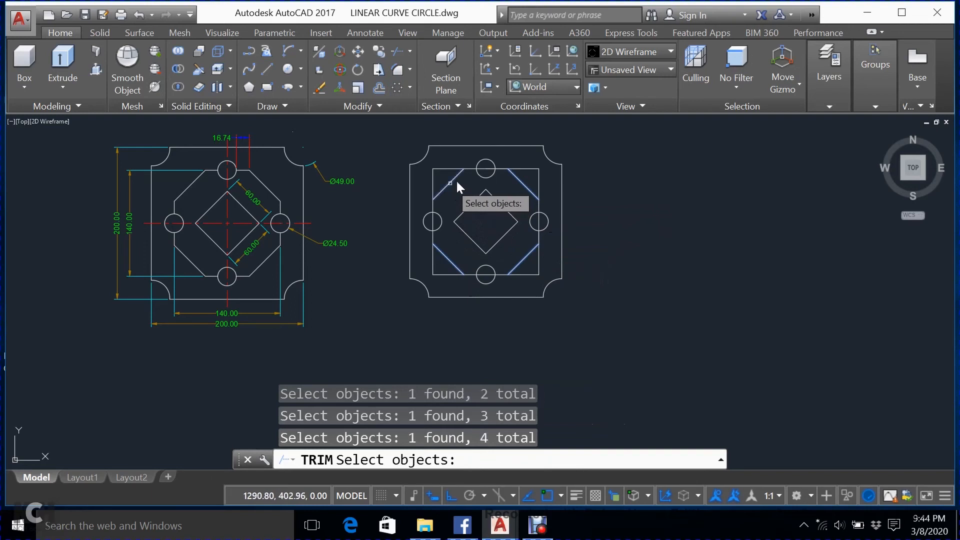
key(Return)
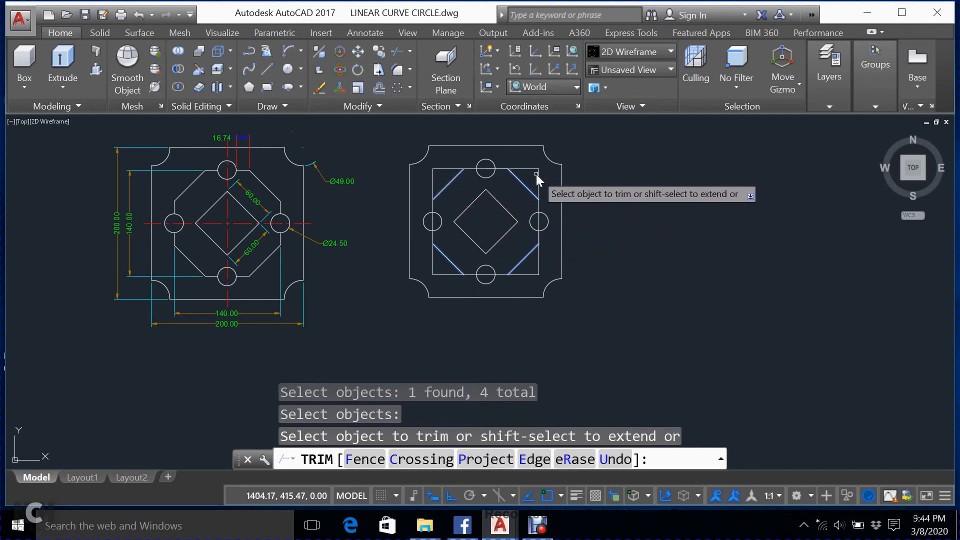
click(540, 177)
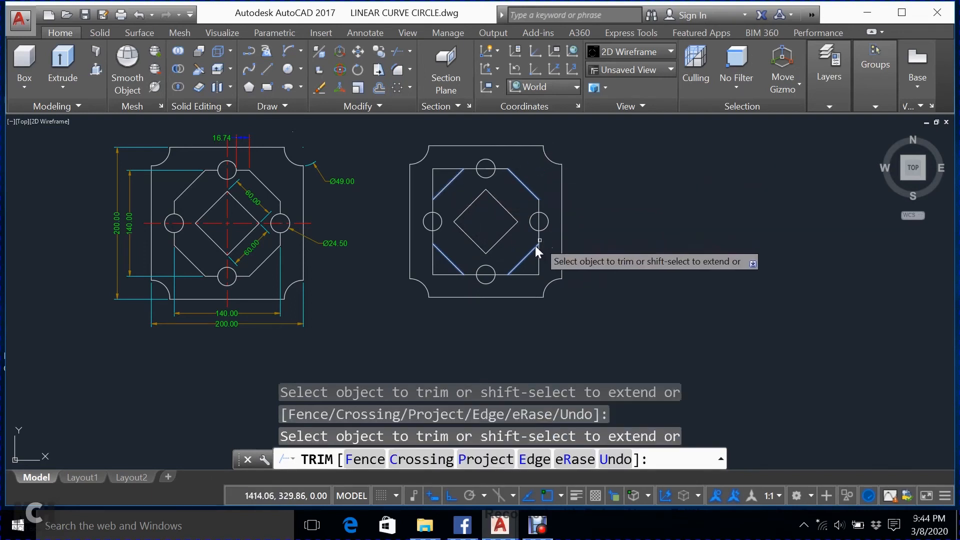
click(538, 257)
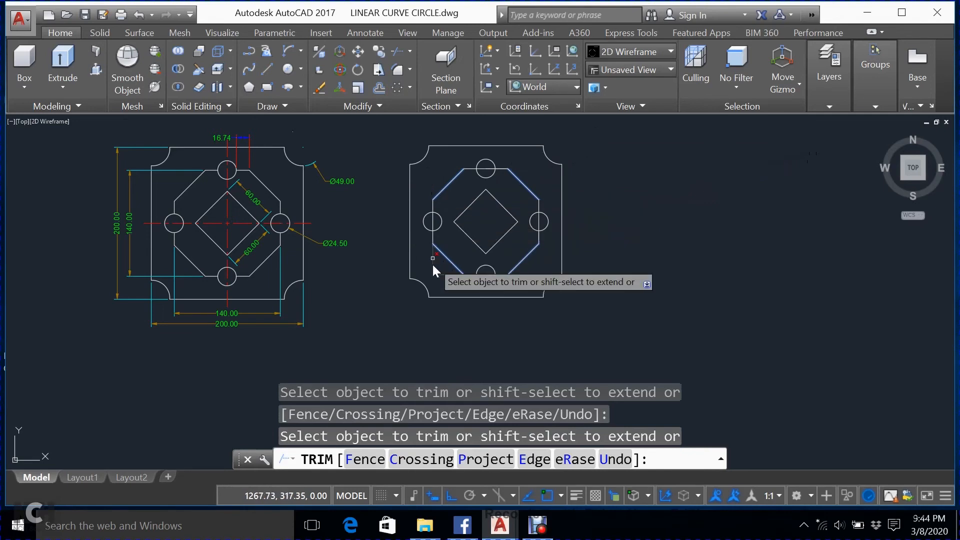
key(Escape)
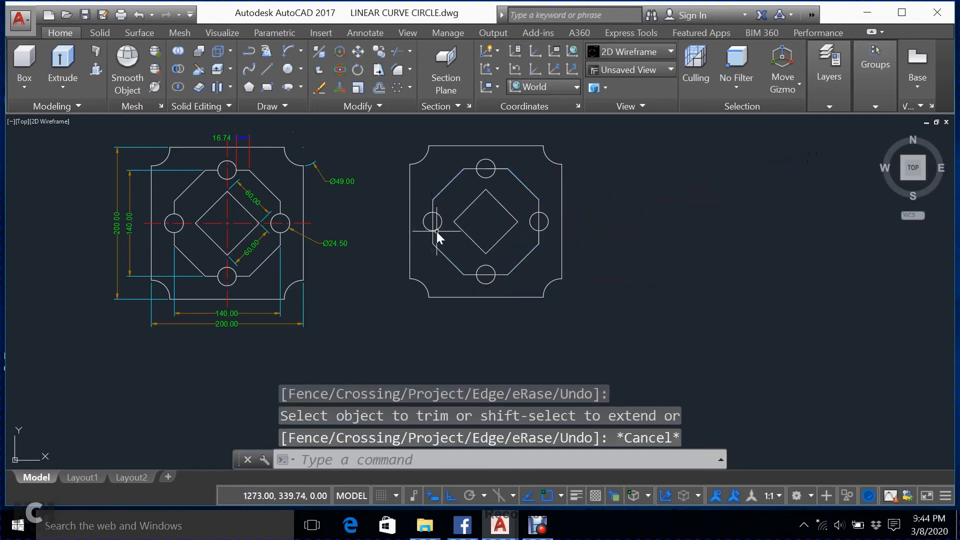
Step: Trim the octagonal outline inside the lower and right-hand edge circles, using all four circles as cutting edges
text(TR)
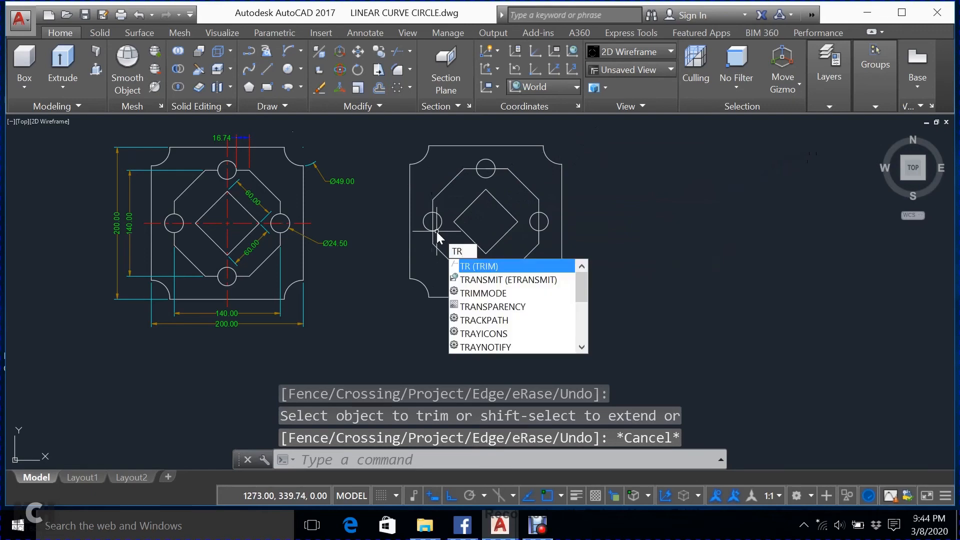
key(Return)
click(435, 227)
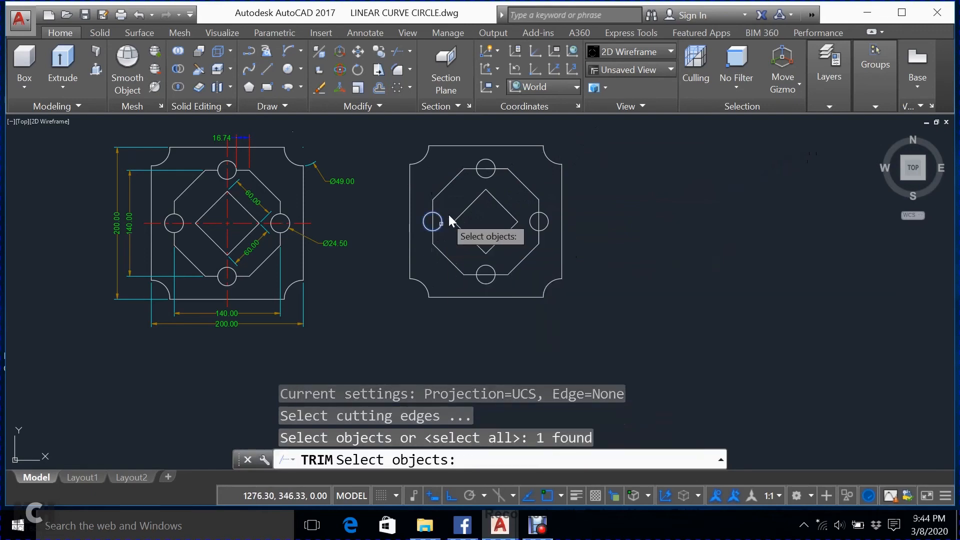
click(485, 177)
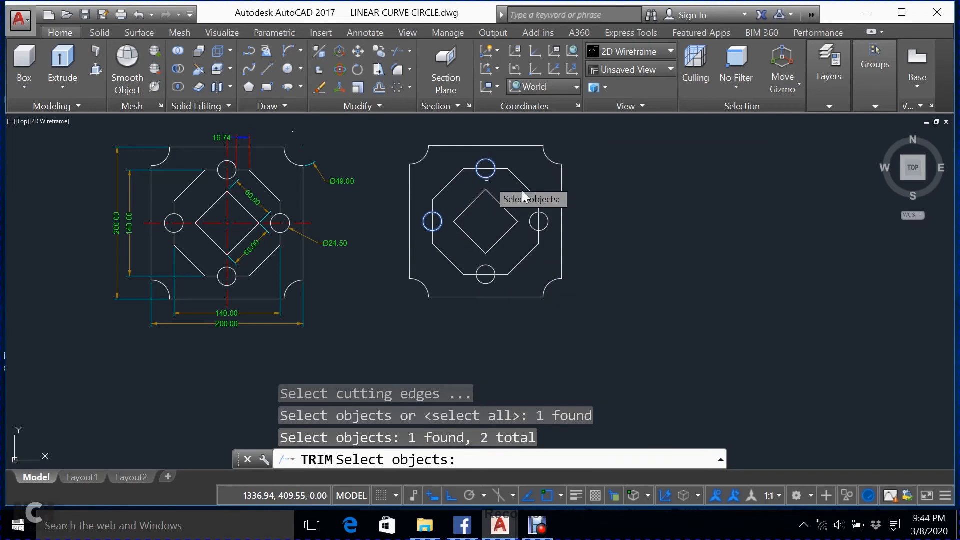
click(551, 220)
click(490, 284)
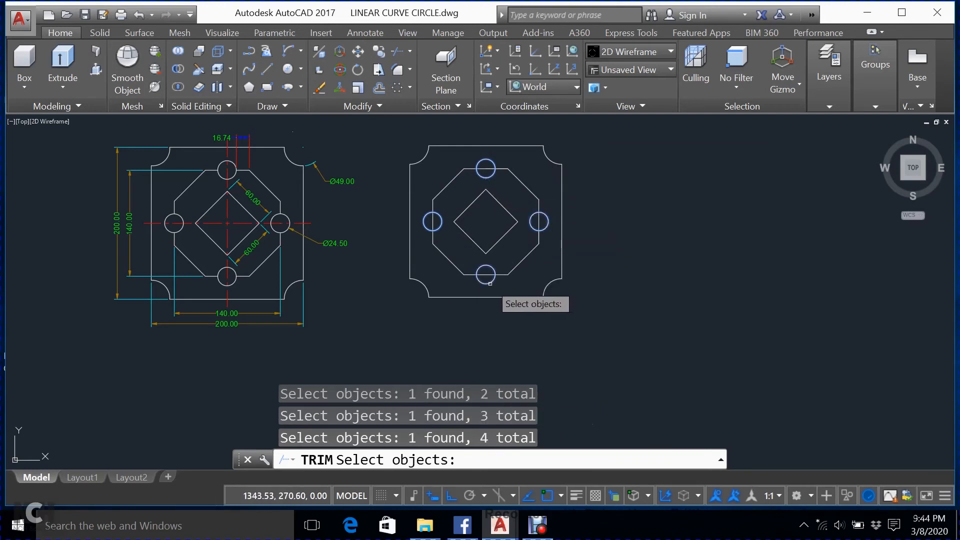
key(Return)
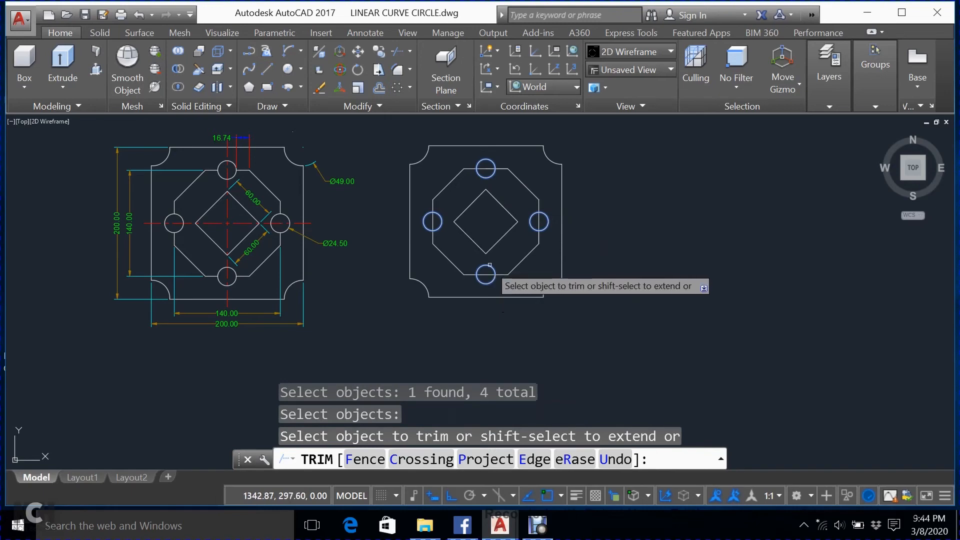
click(488, 275)
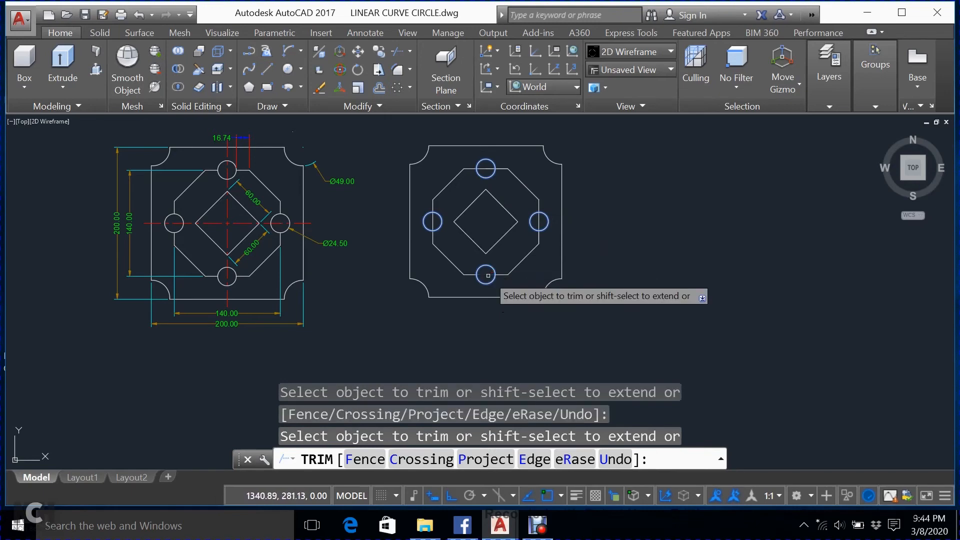
click(538, 222)
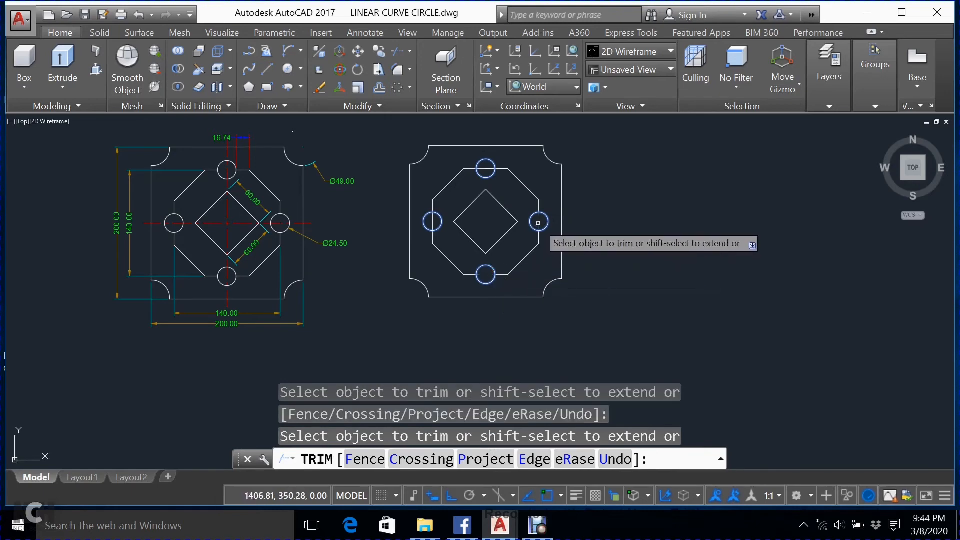
Step: Trim the outline segments that still cross the upper edge circle, using the four circles as cutting edges
click(484, 171)
click(485, 170)
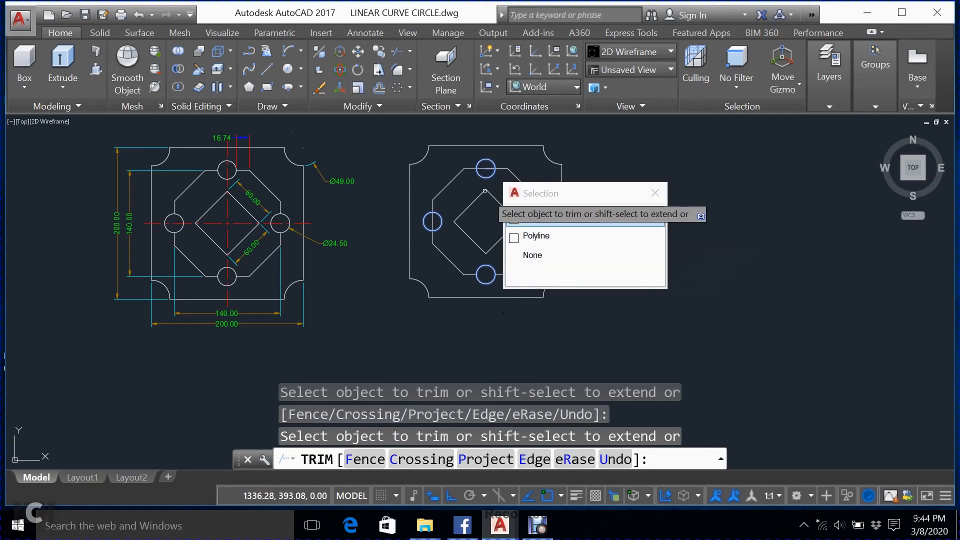
click(526, 218)
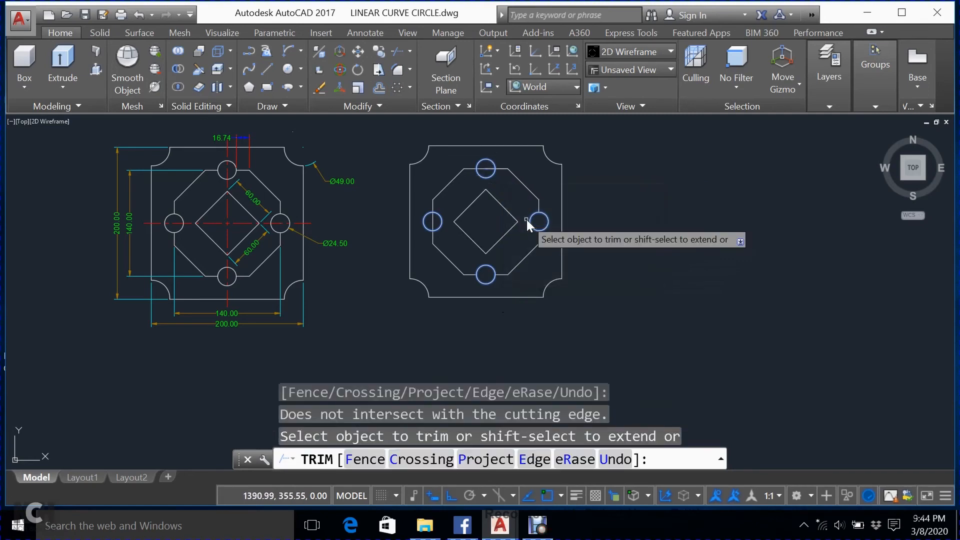
click(433, 221)
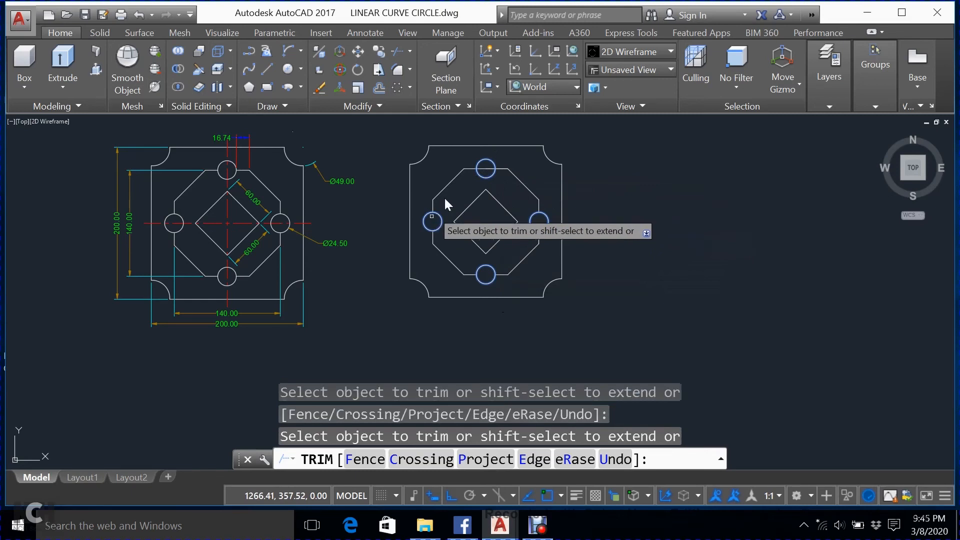
click(484, 170)
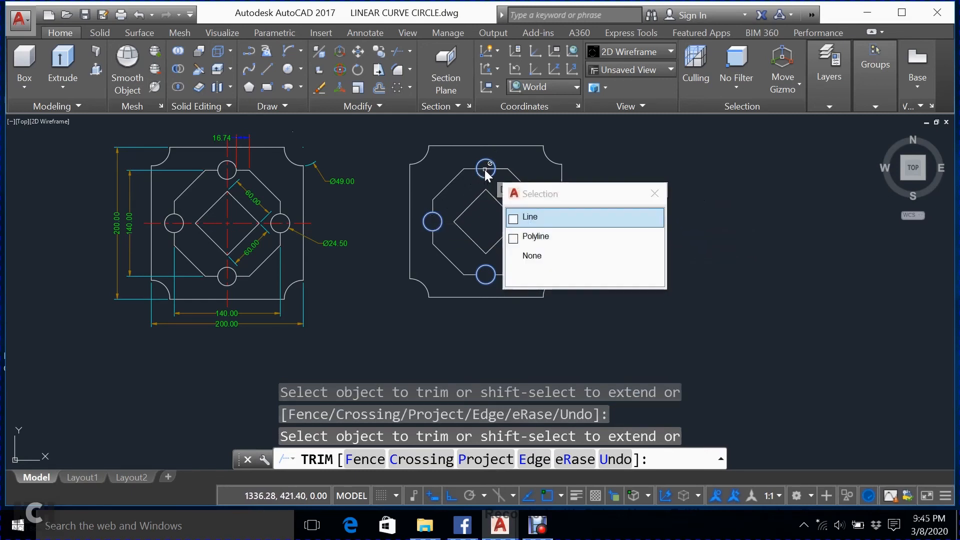
click(540, 224)
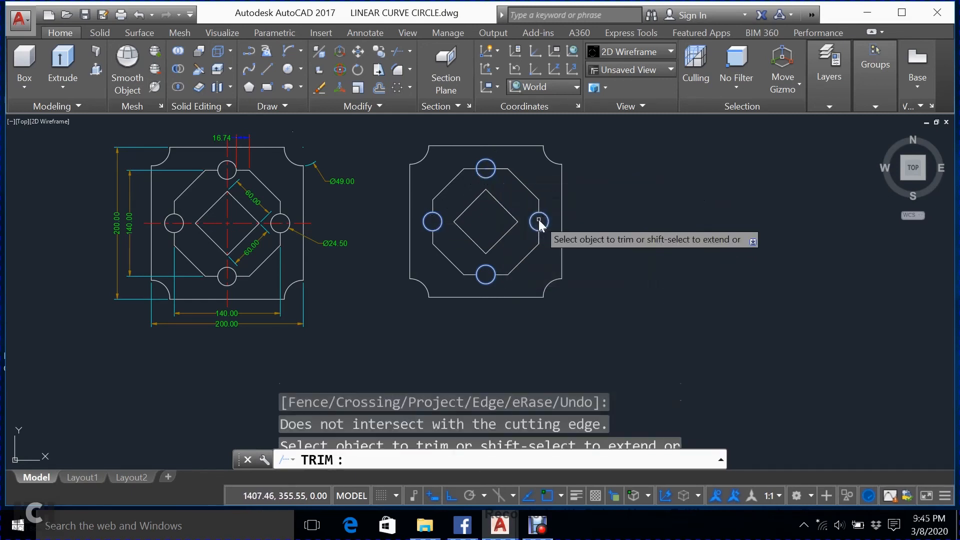
click(488, 171)
click(512, 239)
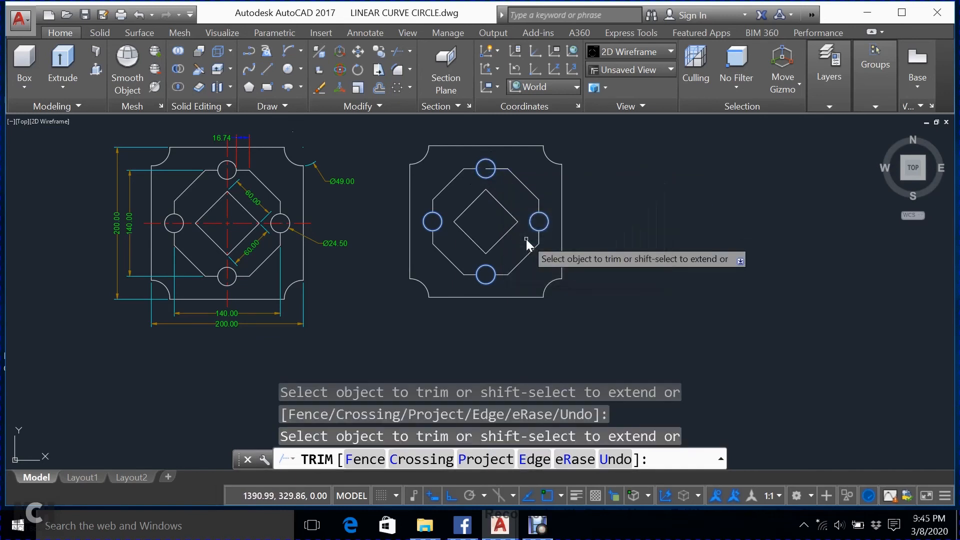
click(488, 170)
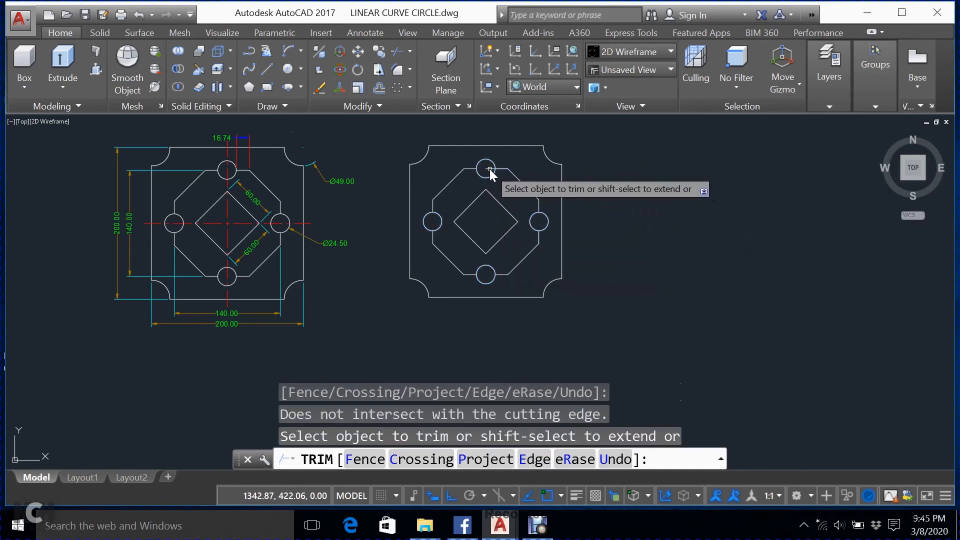
click(489, 173)
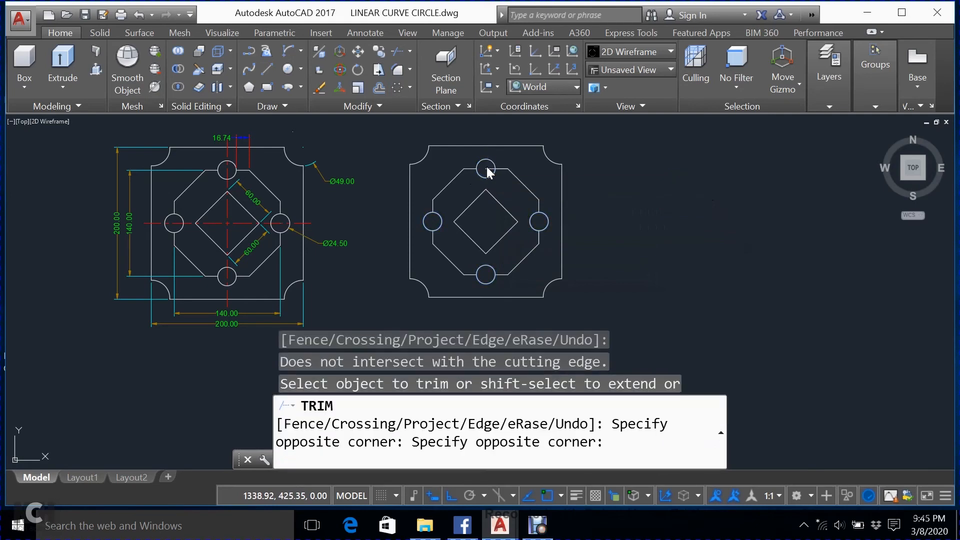
Step: Erase the short leftover line inside the upper edge circle
key(Escape)
click(488, 170)
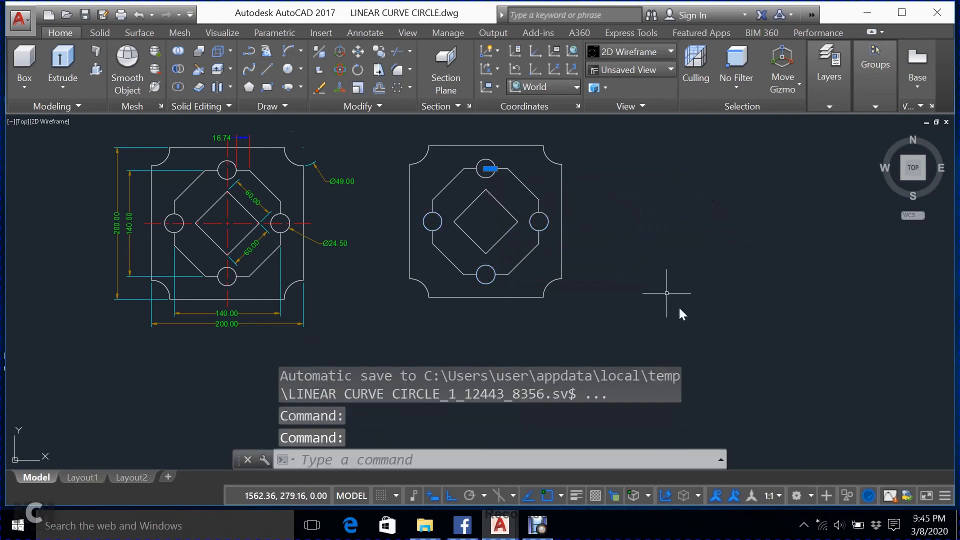
key(Return)
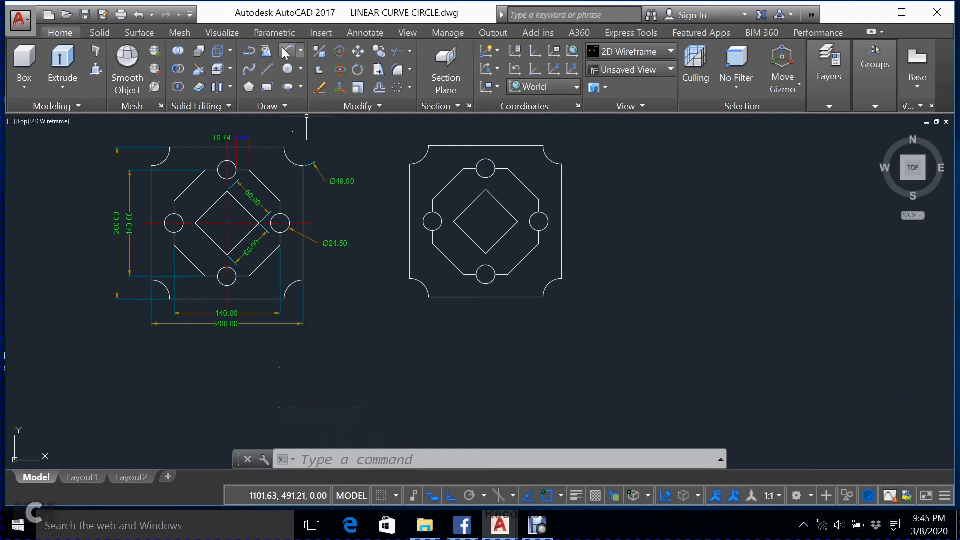
Step: Add vertical linear dimensions for the plate's overall height and the octagonal outline's height, both placed left of the redrawn plate
click(367, 33)
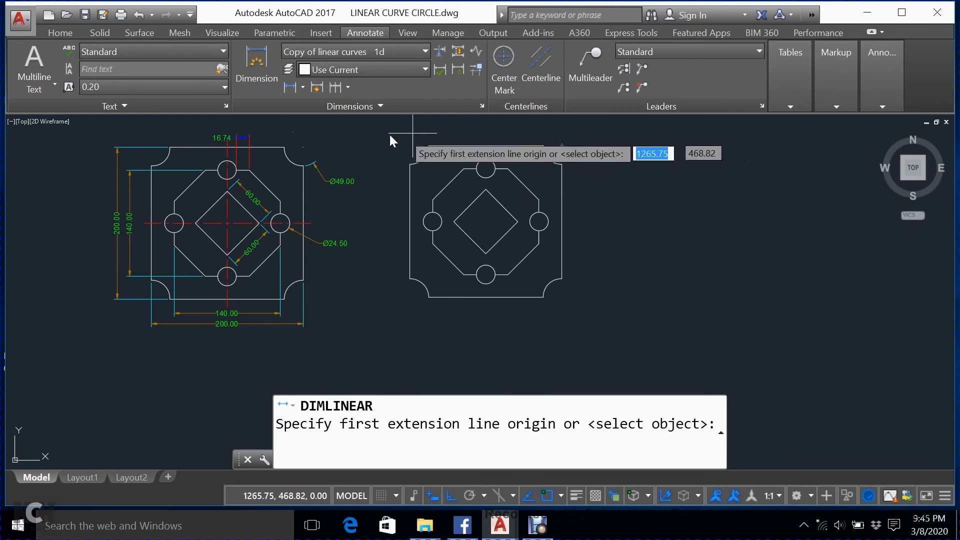
click(425, 145)
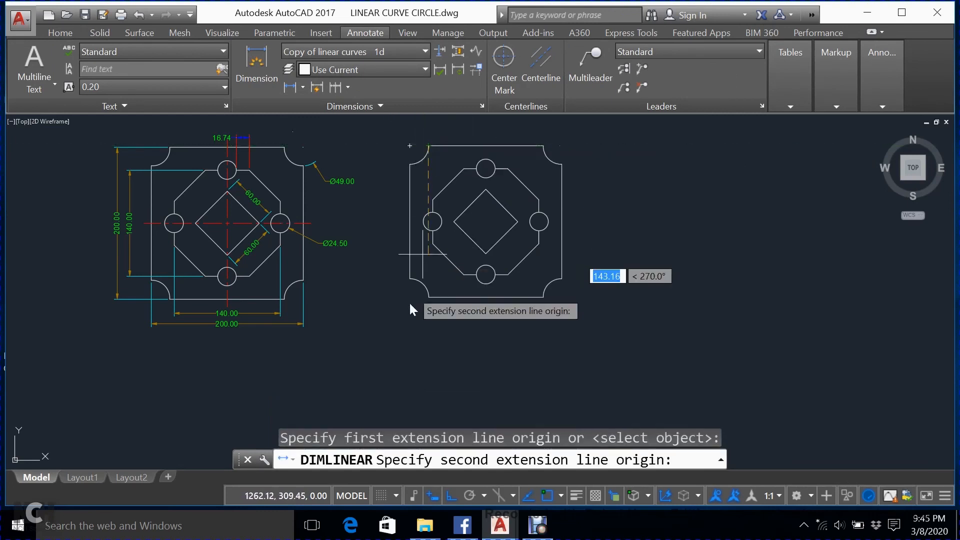
click(428, 296)
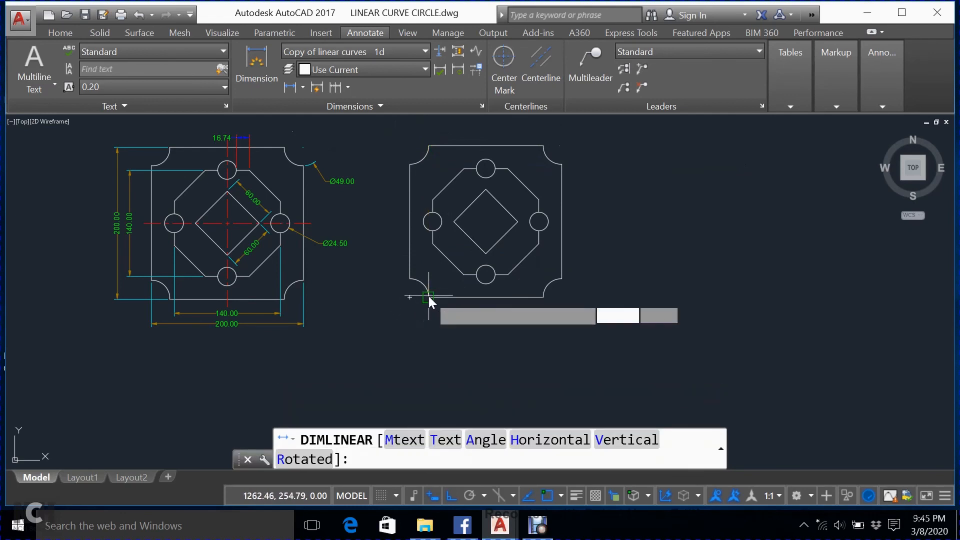
click(385, 294)
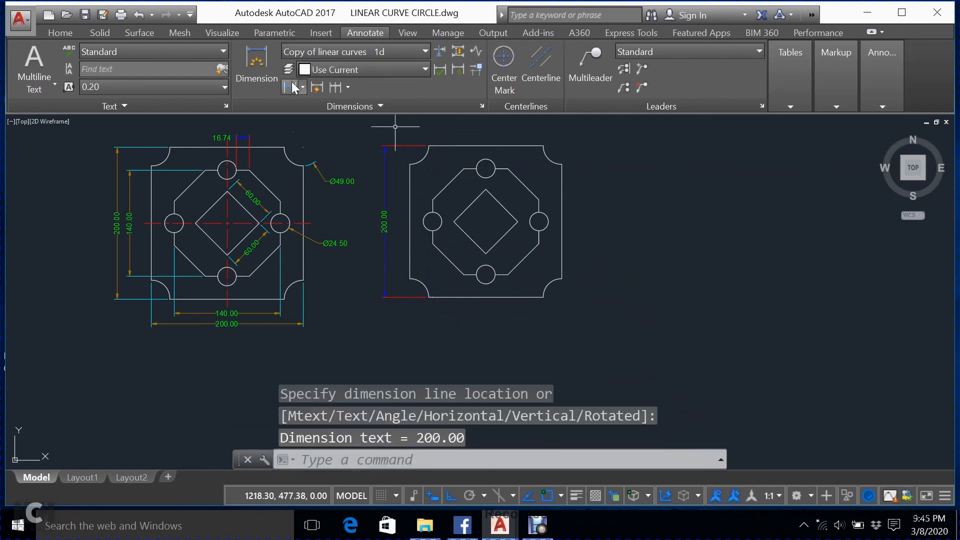
key(Return)
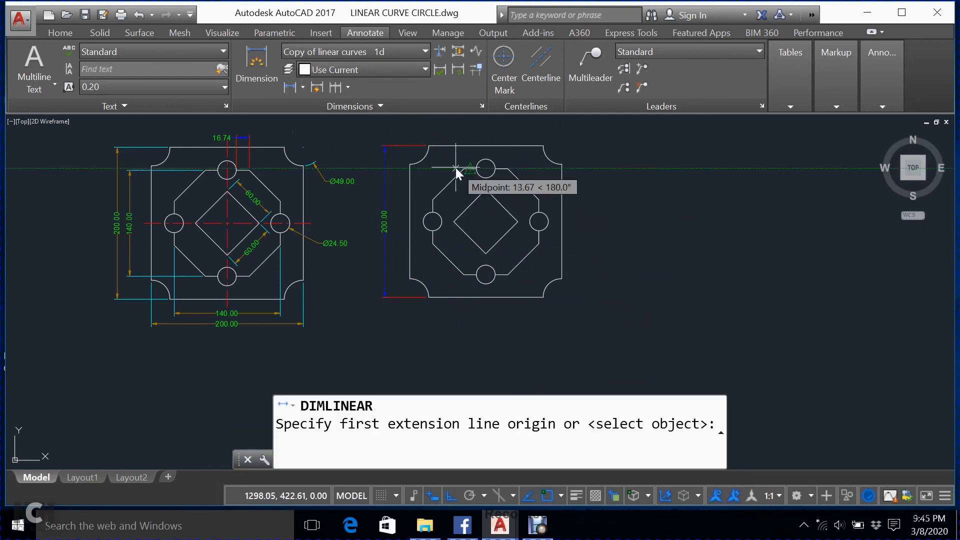
click(465, 168)
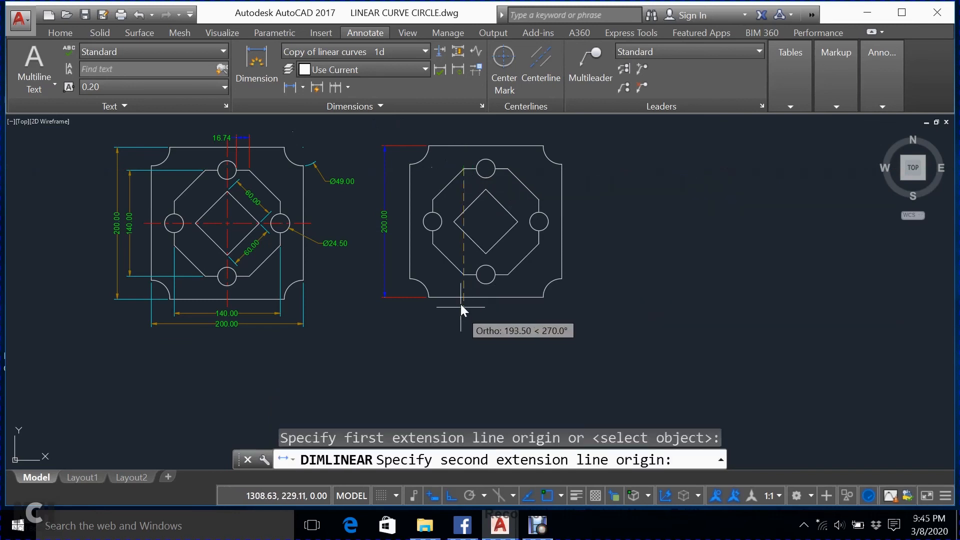
click(464, 275)
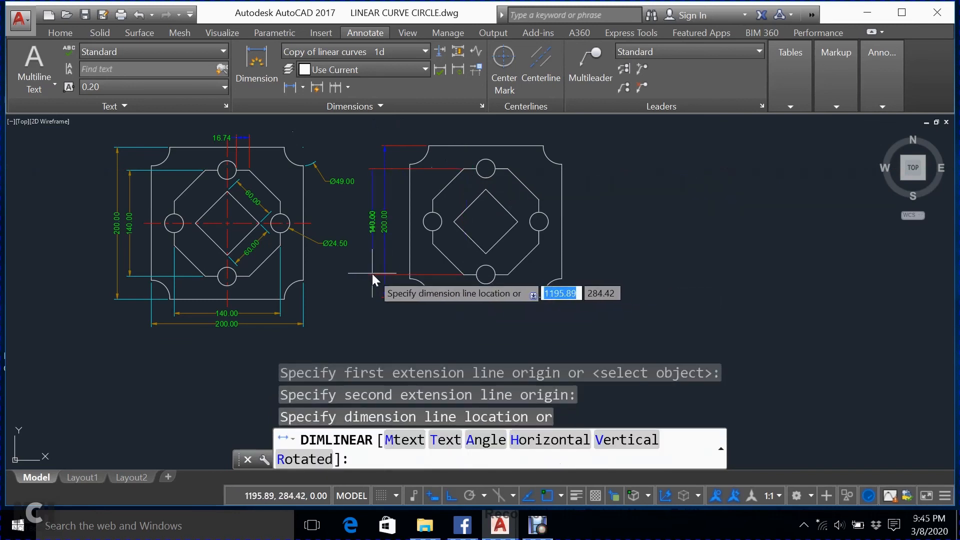
click(396, 274)
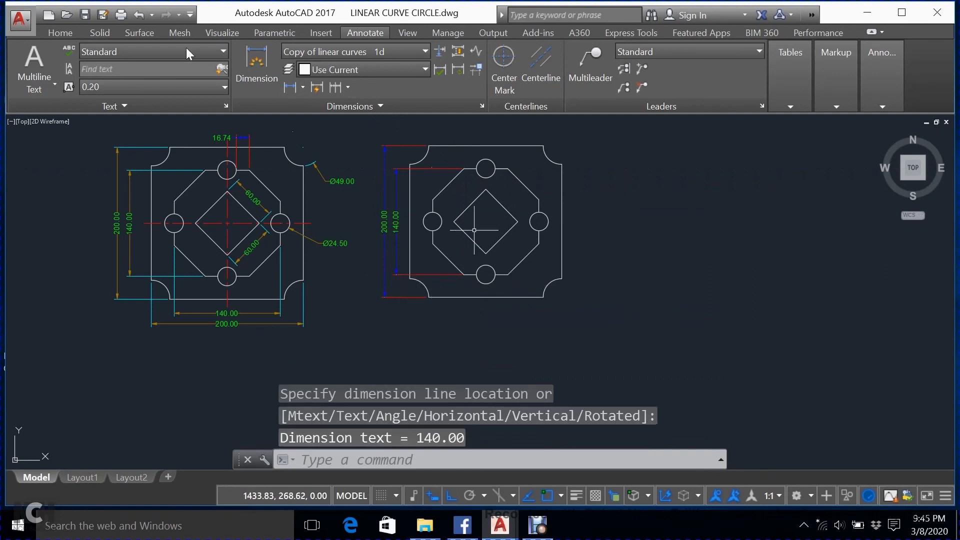
Step: Add horizontal linear dimensions below the redrawn plate for the octagonal outline's width and, further down, the plate's overall width
click(289, 89)
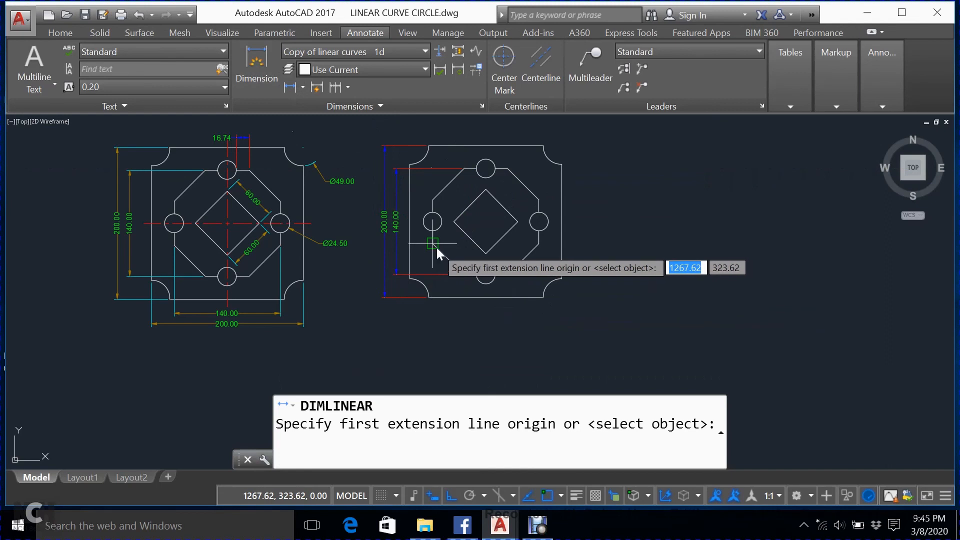
click(437, 246)
click(535, 245)
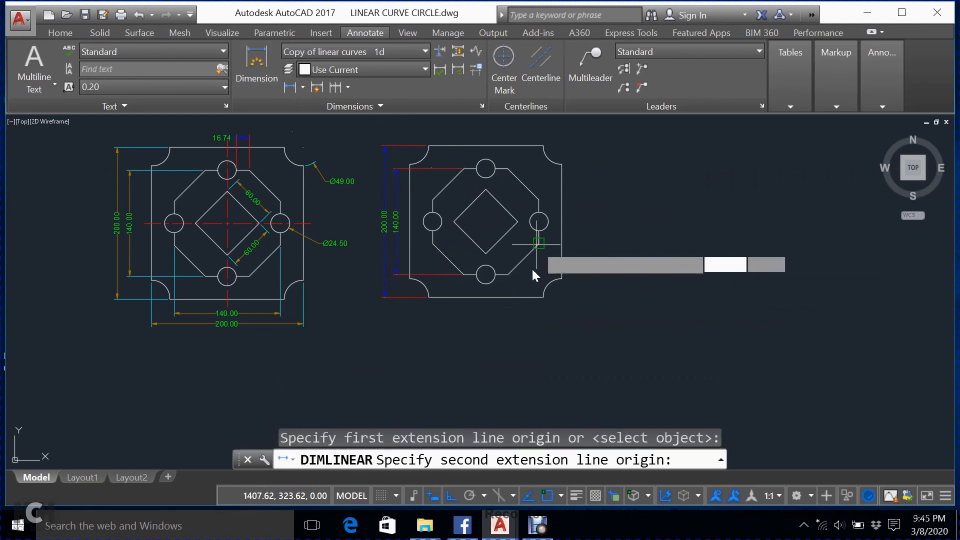
click(523, 305)
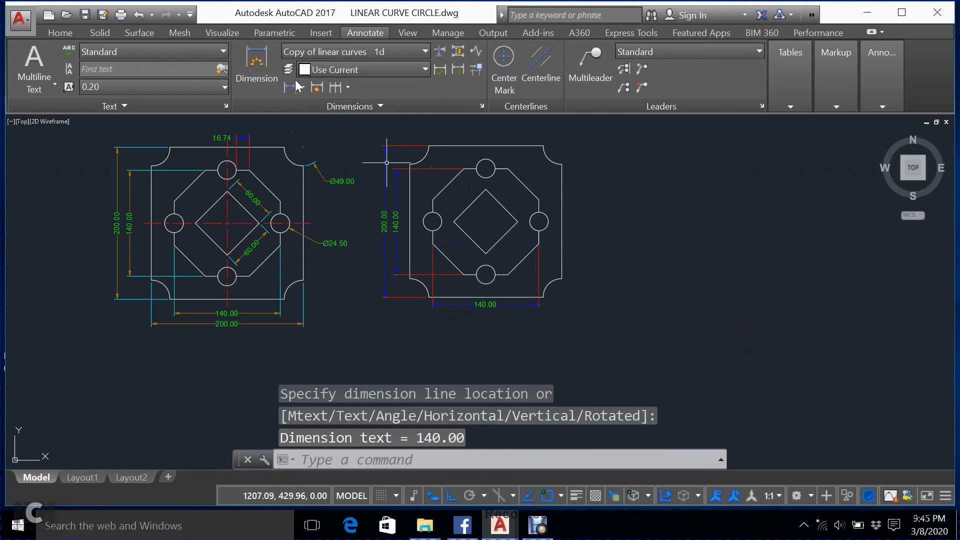
key(Return)
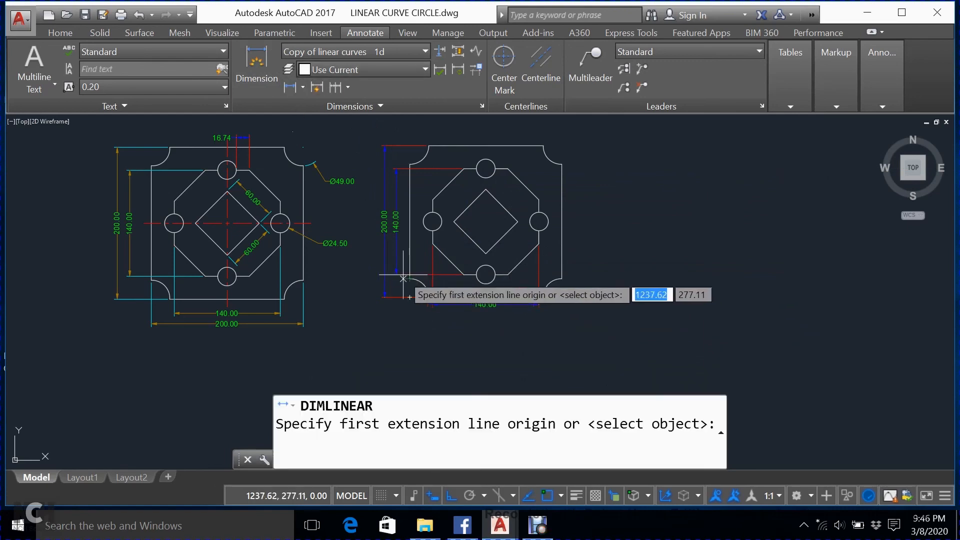
click(410, 297)
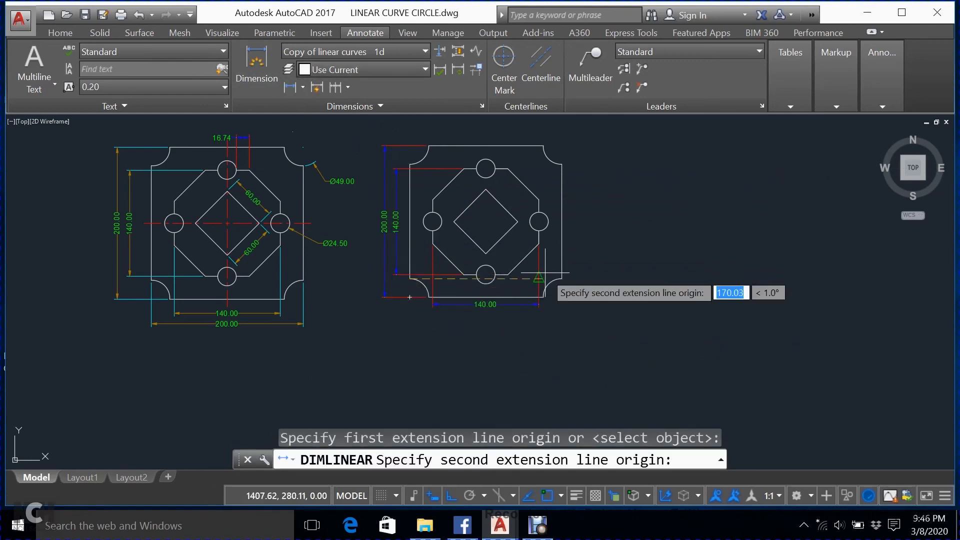
click(561, 279)
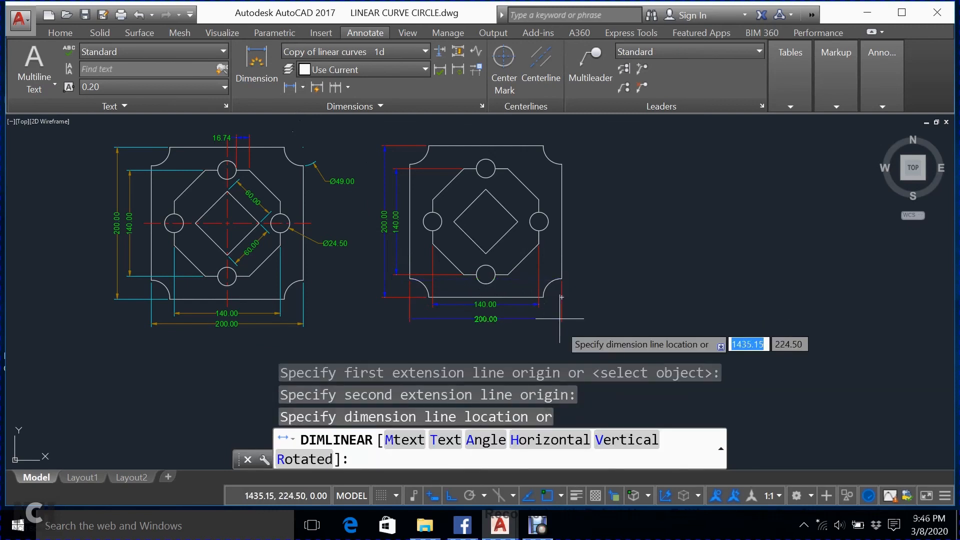
click(560, 319)
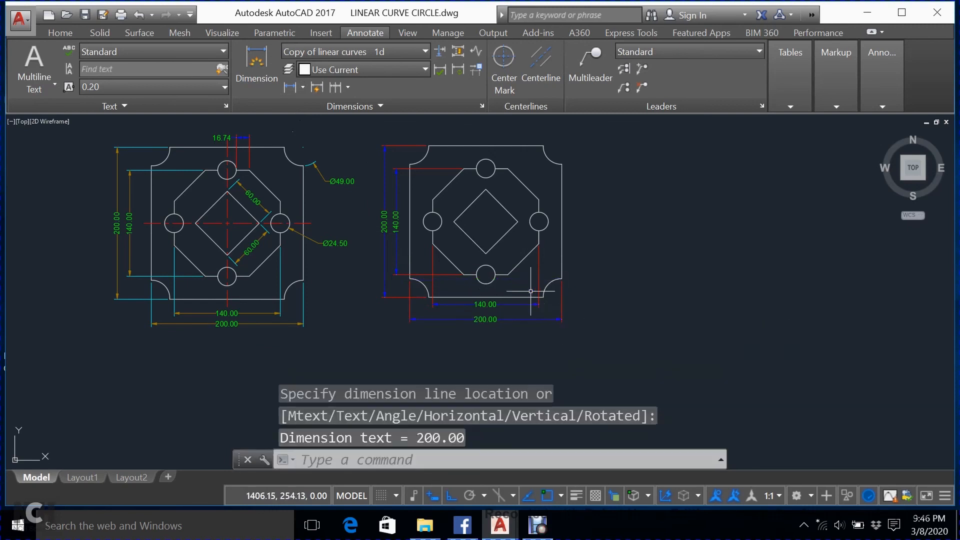
Step: Add aligned dimensions to the lower-right and upper-right sides of the central diamond, placed just outside it
click(302, 87)
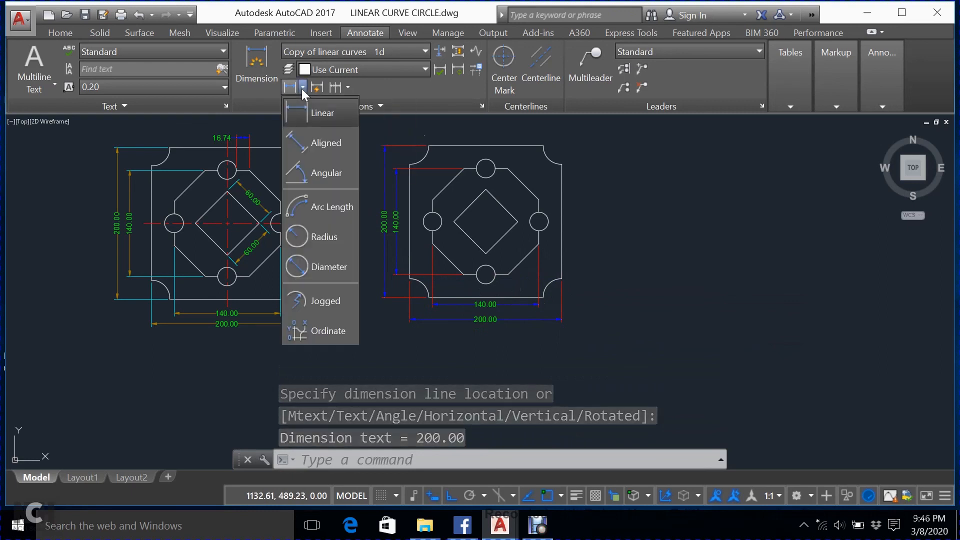
click(324, 146)
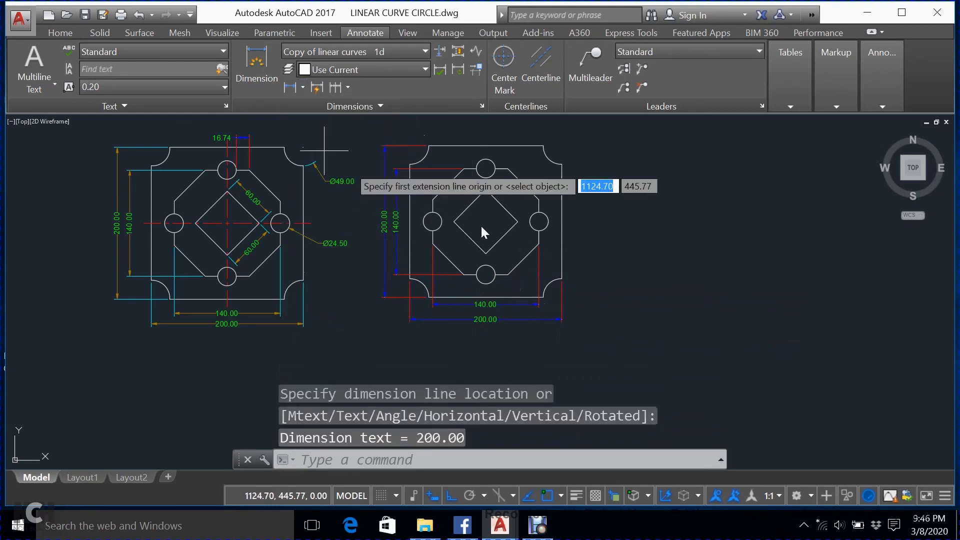
click(519, 221)
click(487, 253)
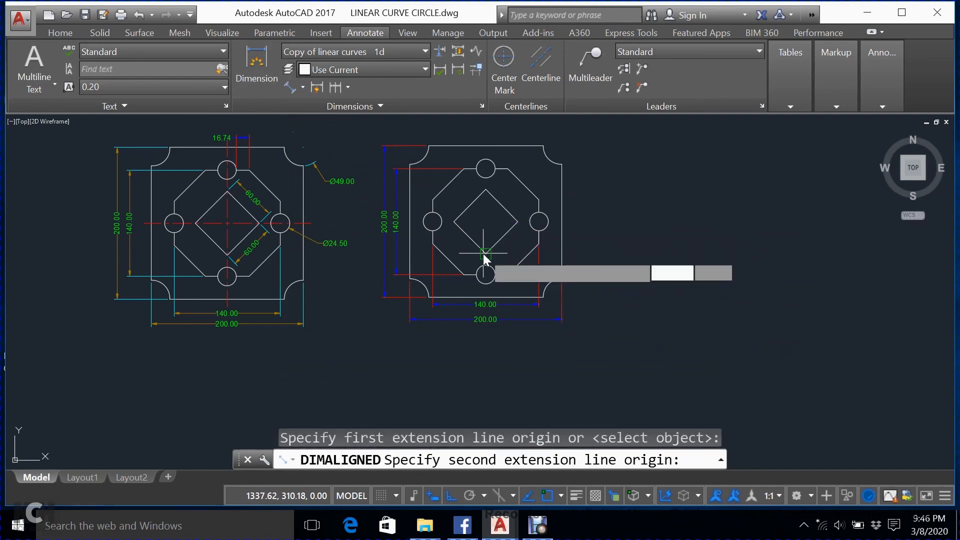
click(499, 250)
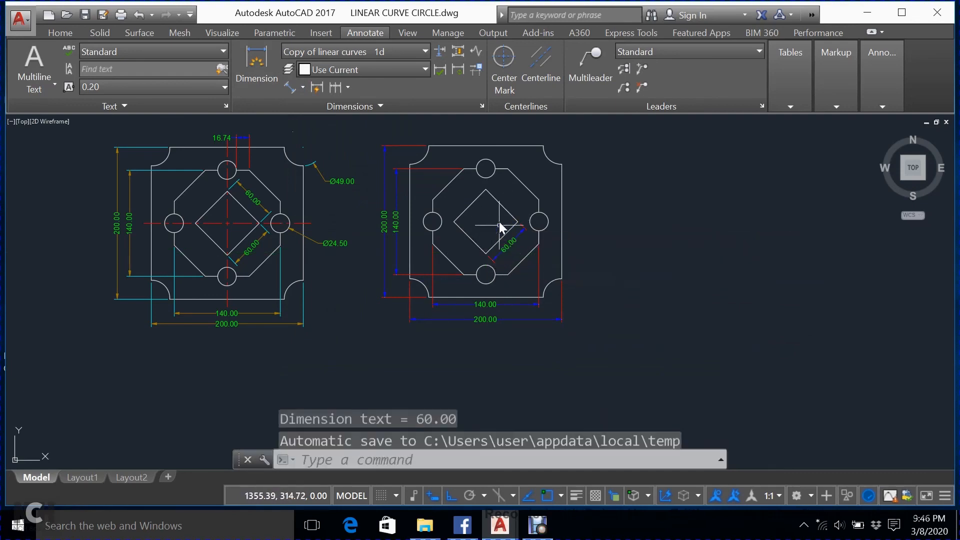
click(290, 87)
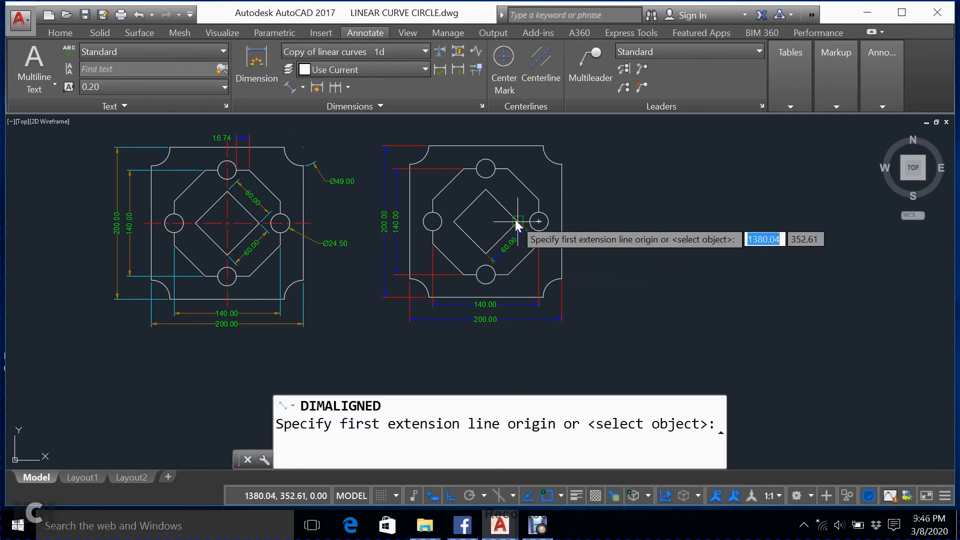
click(518, 221)
click(485, 190)
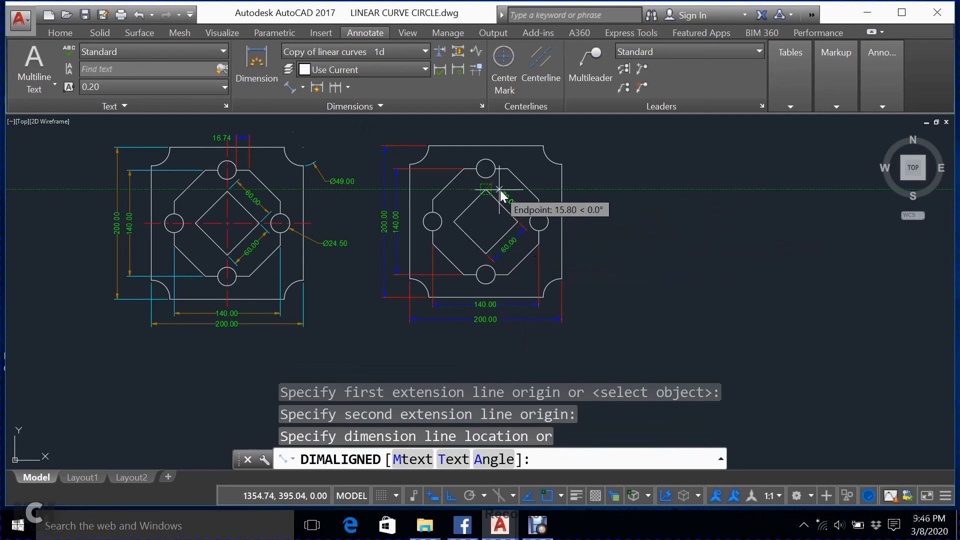
click(503, 190)
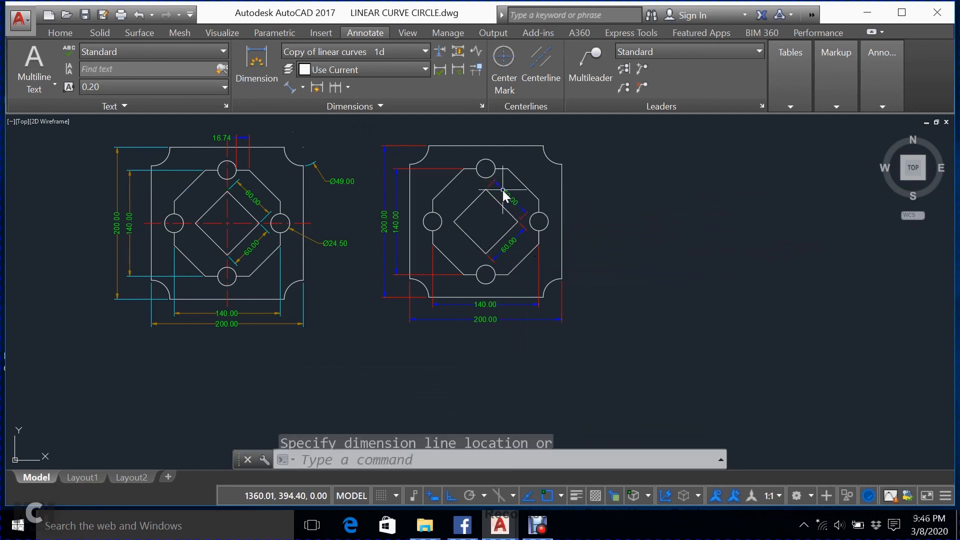
Step: Add diameter dimensions to the plate's upper-right corner arc and the right-hand edge circle, with the texts outside the plate
click(303, 87)
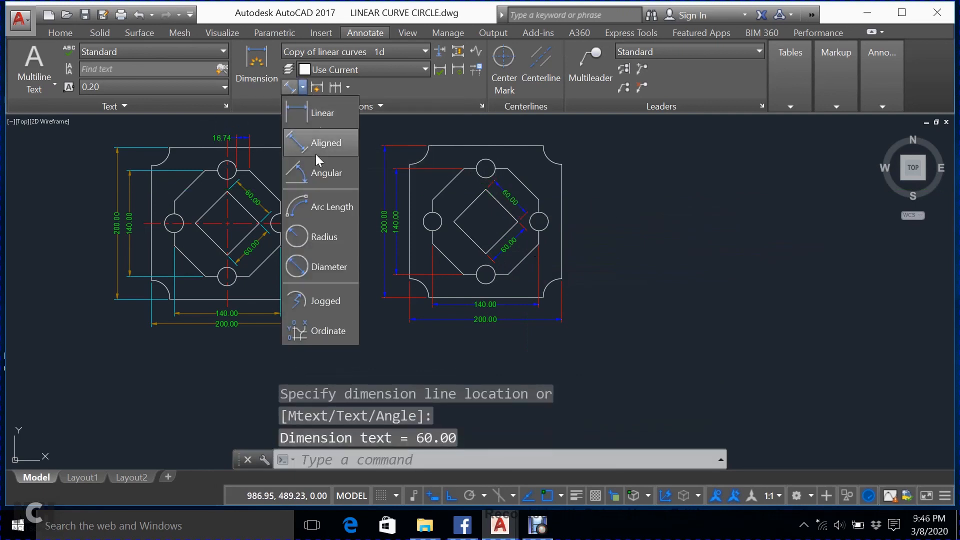
click(318, 267)
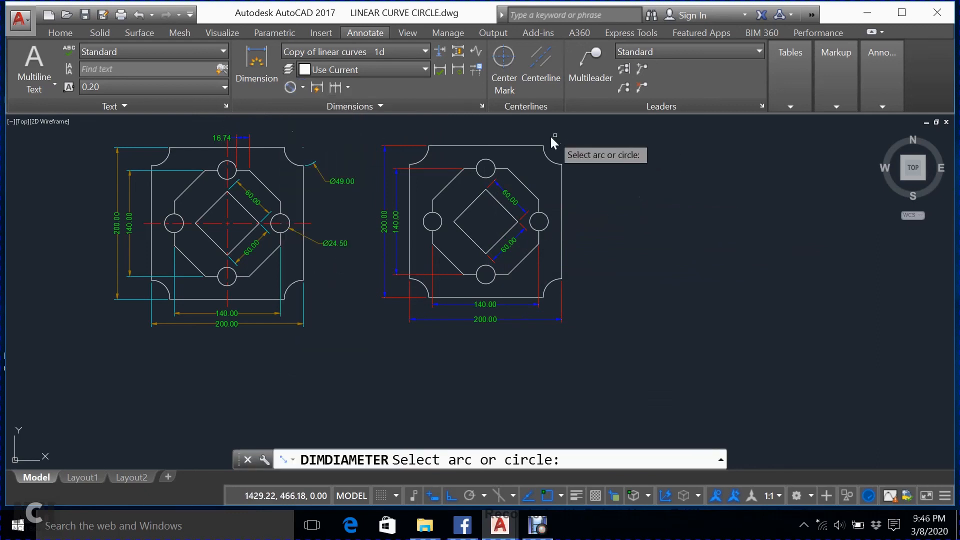
click(548, 158)
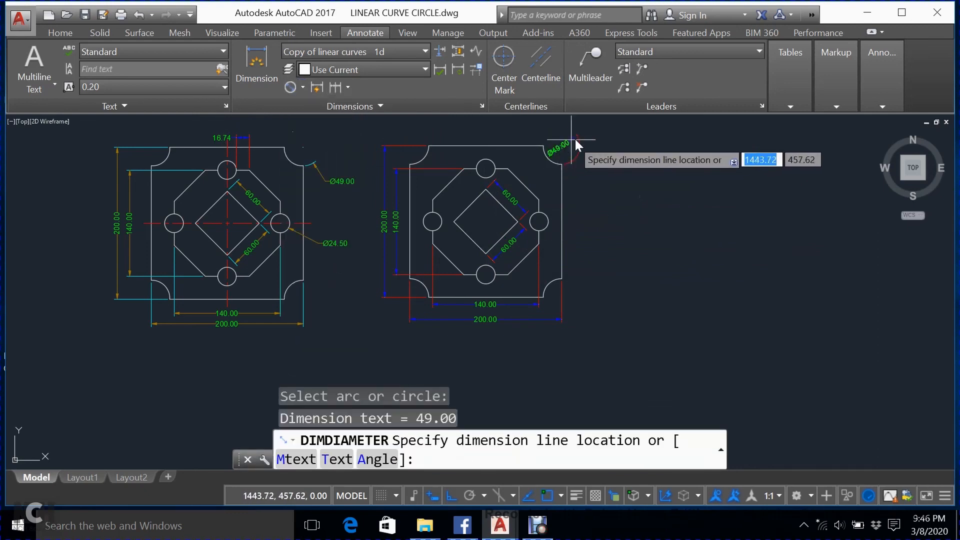
click(549, 164)
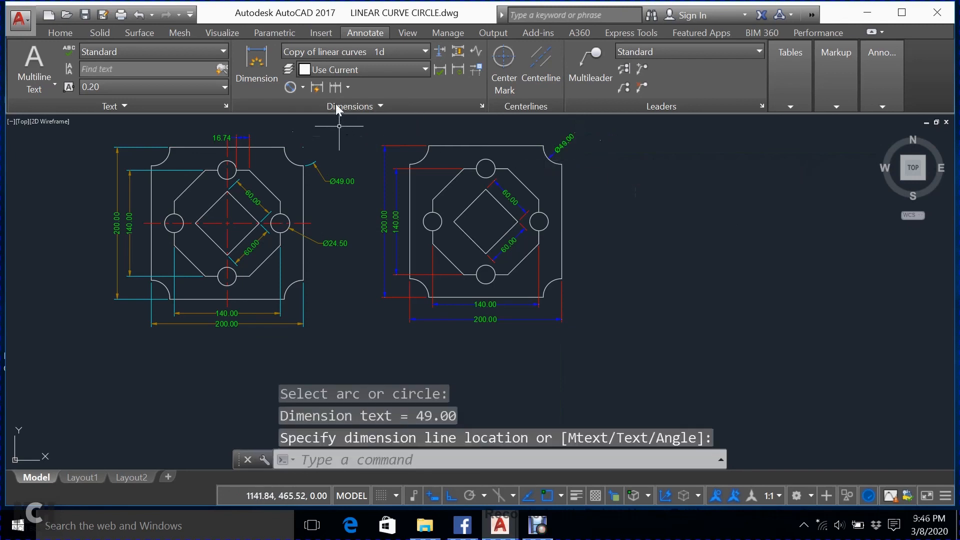
click(291, 88)
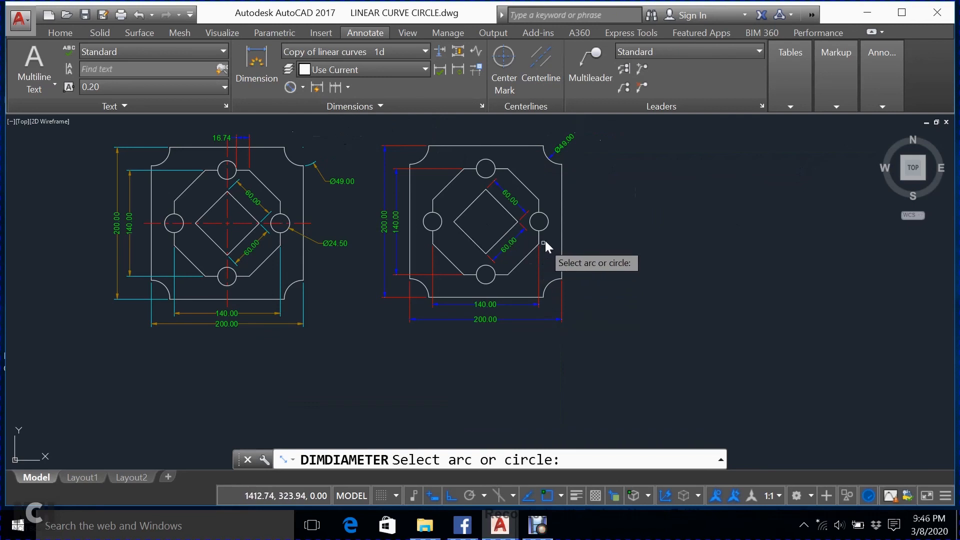
click(547, 224)
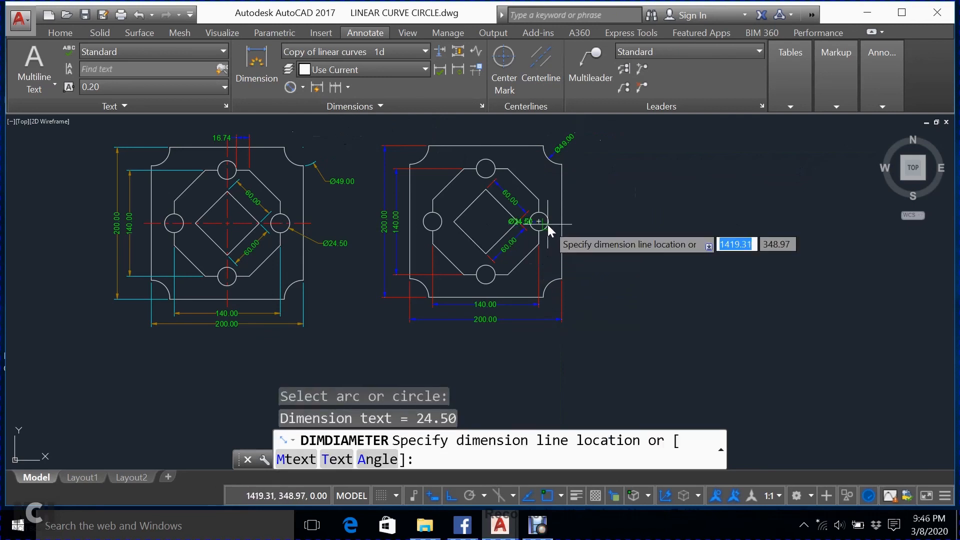
click(578, 226)
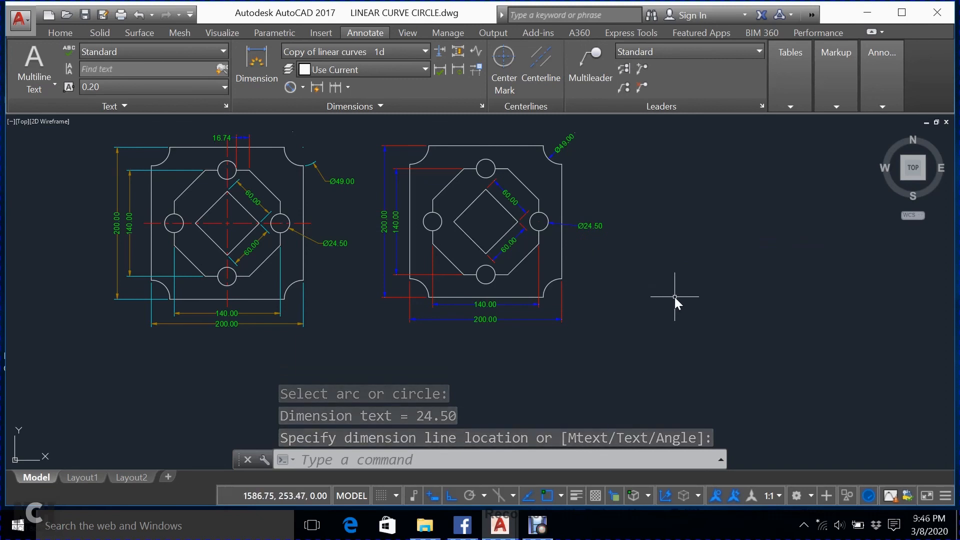
middle_drag(674, 297, 683, 317)
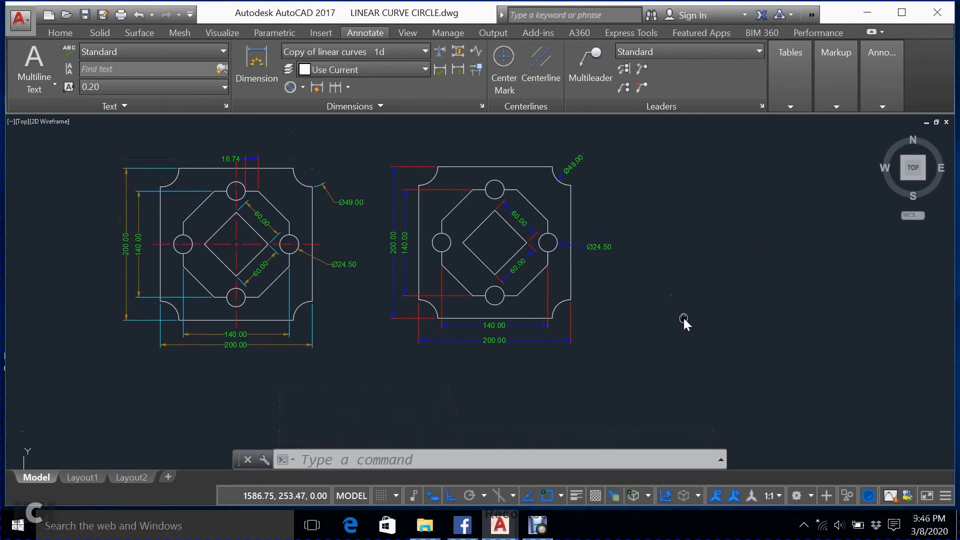